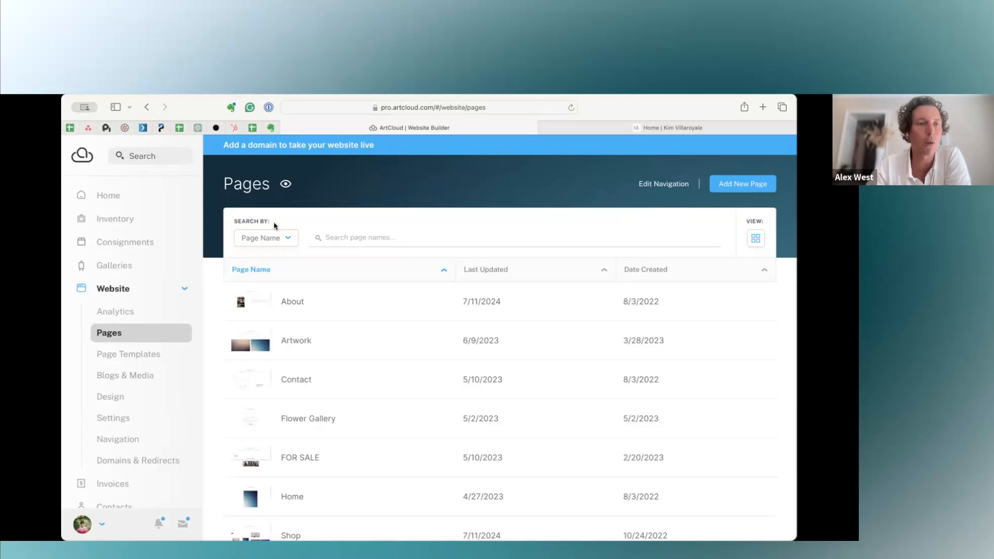
Go to the dashboard home, return to the website's Pages list and look through the existing pages.
click(109, 195)
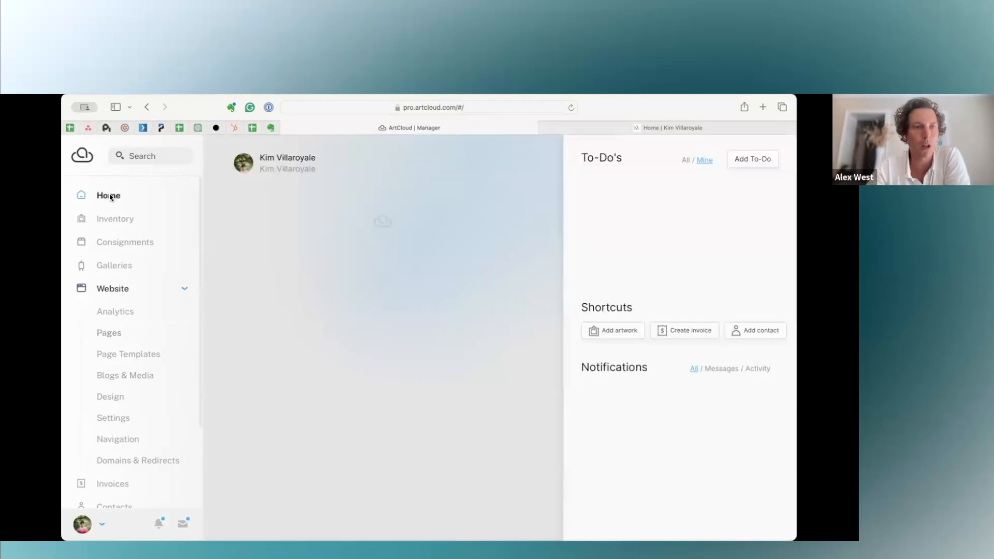
click(119, 293)
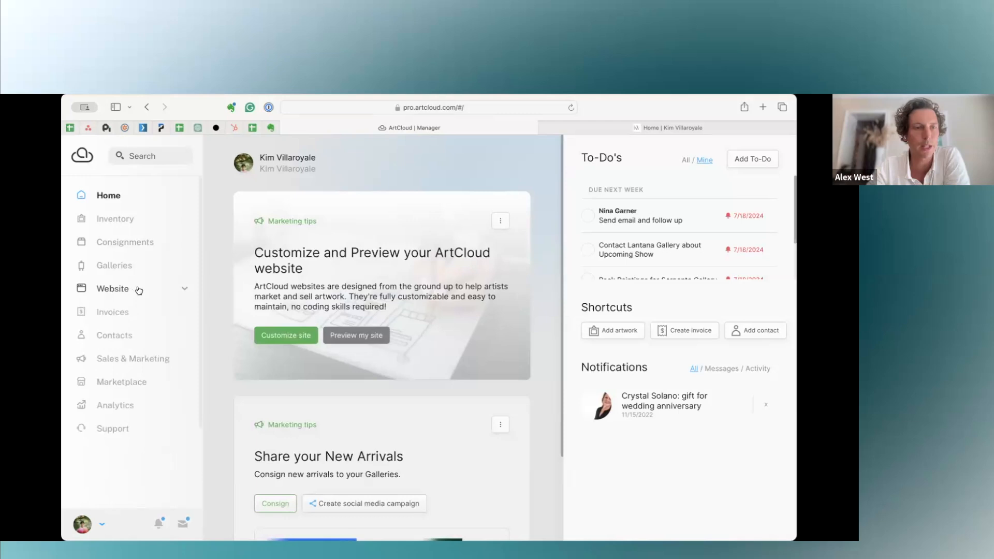
click(104, 289)
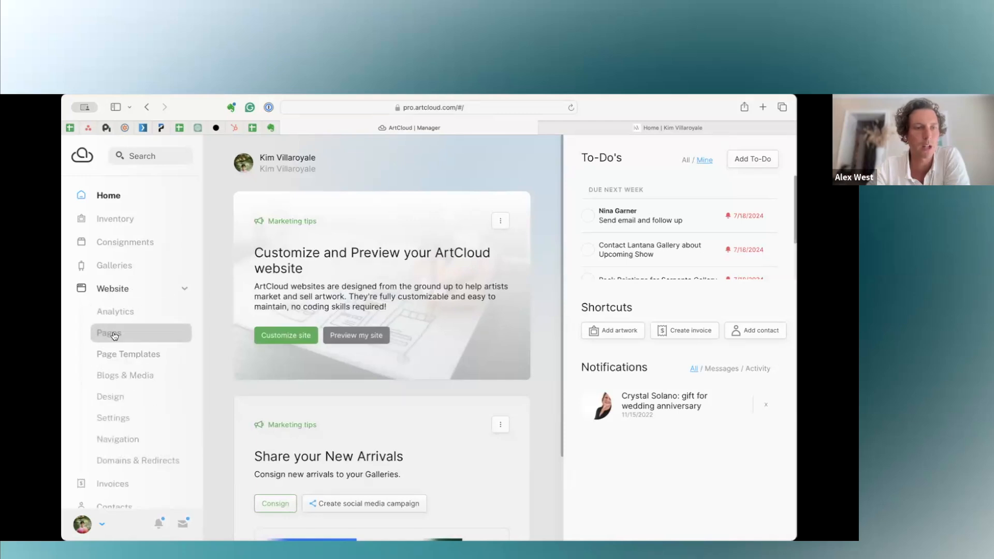
click(113, 334)
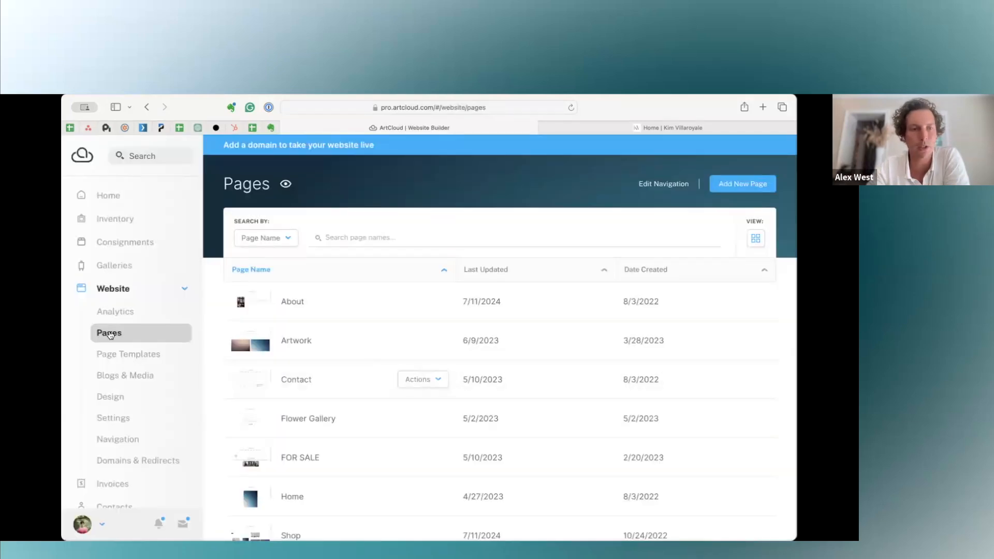
scroll(430, 383, down, 5)
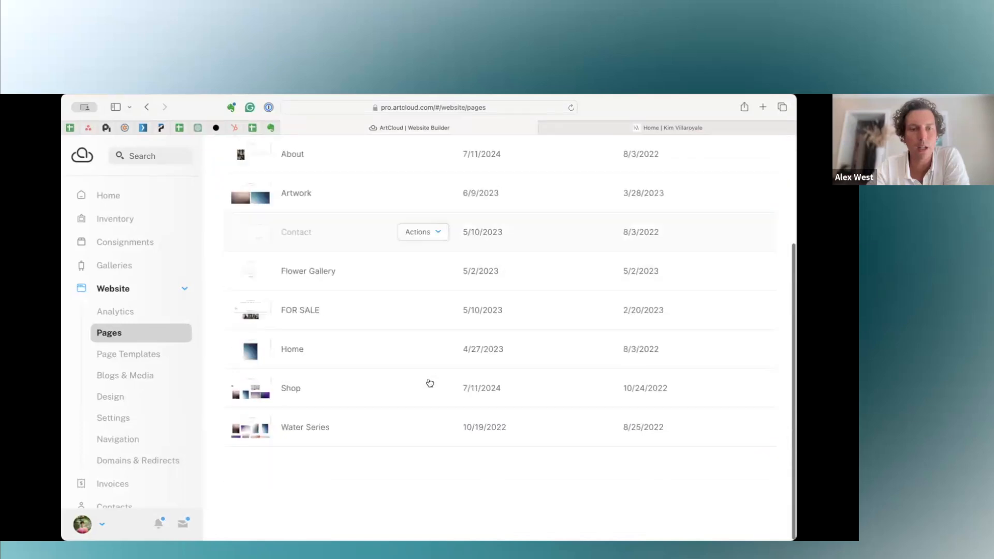
scroll(430, 383, up, 5)
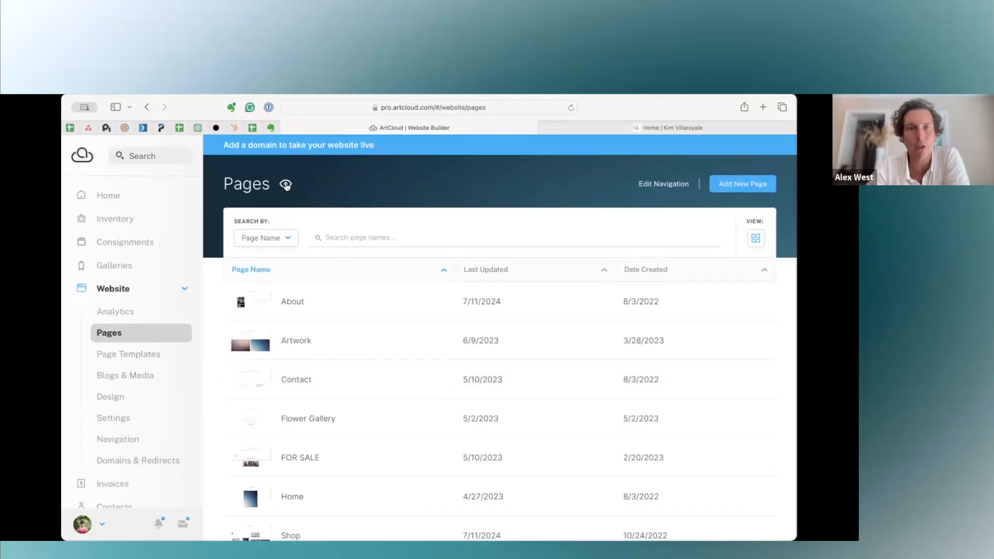
Switch to the live website preview and review the home page and the About page down to the CV.
click(616, 123)
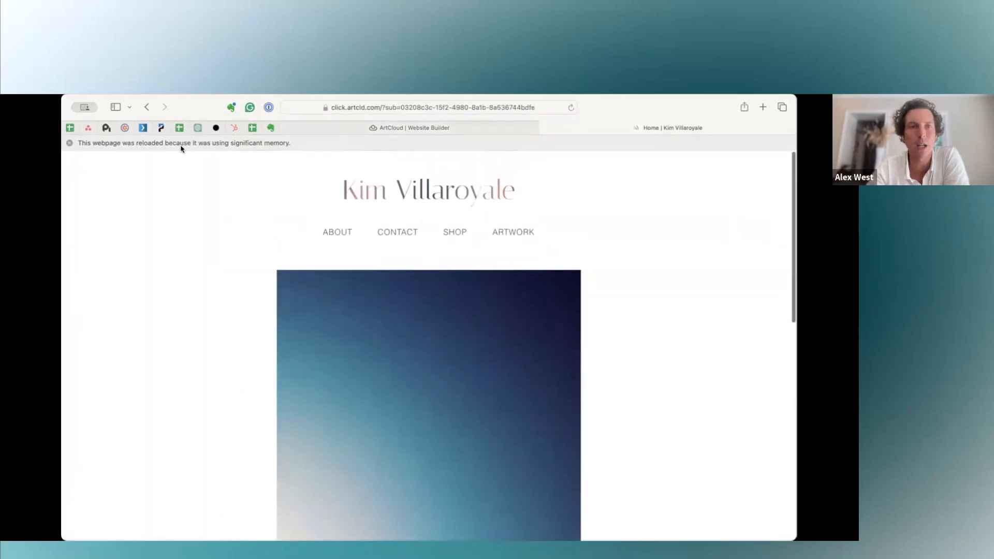
scroll(519, 209, down, 15)
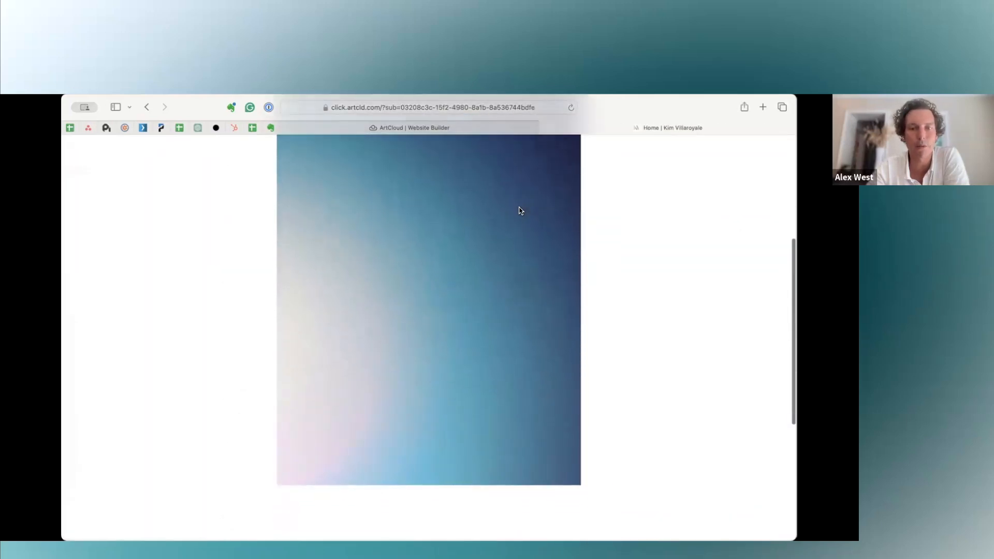
scroll(519, 211, up, 15)
click(341, 219)
scroll(542, 411, down, 3)
scroll(542, 411, down, 10)
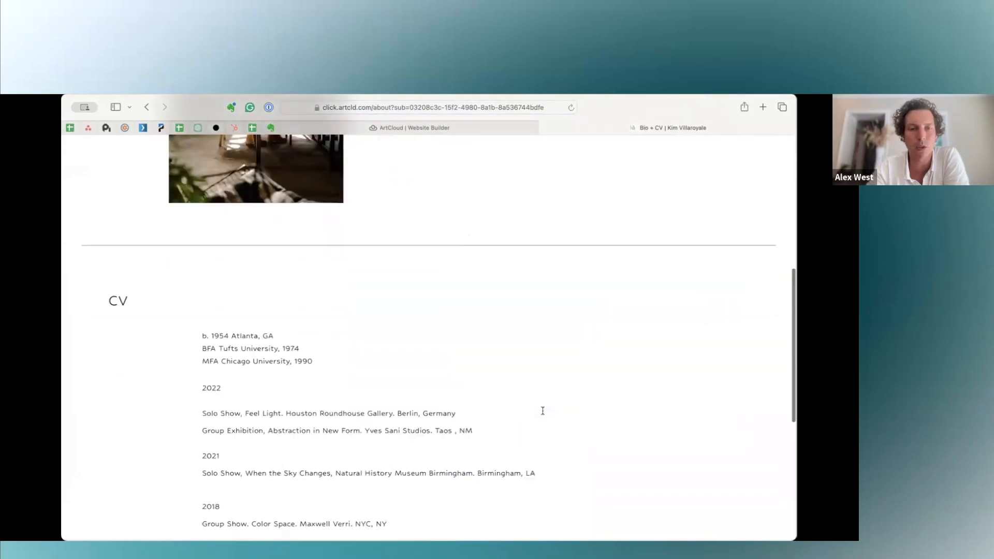
scroll(542, 411, up, 12)
scroll(542, 411, up, 2)
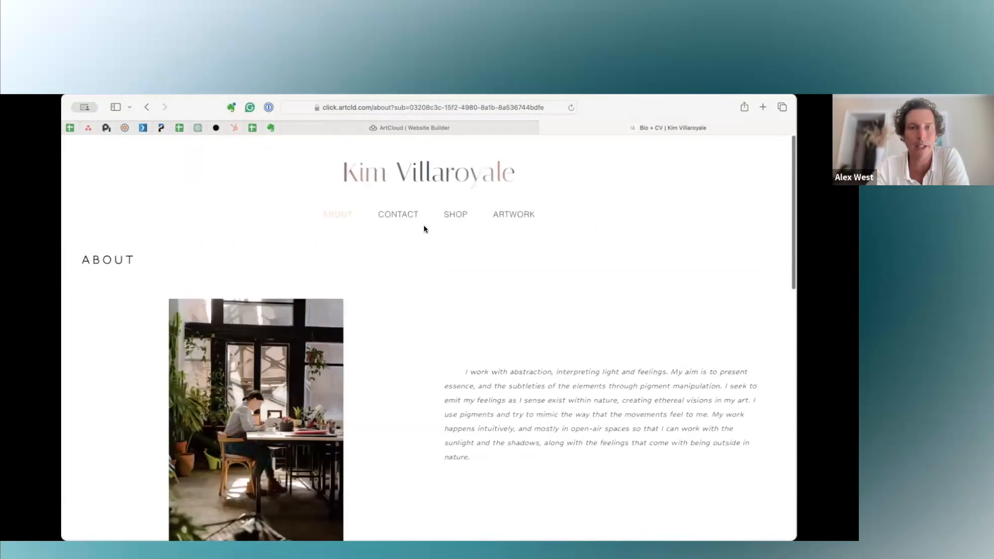
Compare the builder's Pages list with the preview site's About, Contact, Shop and Artwork pages.
click(335, 129)
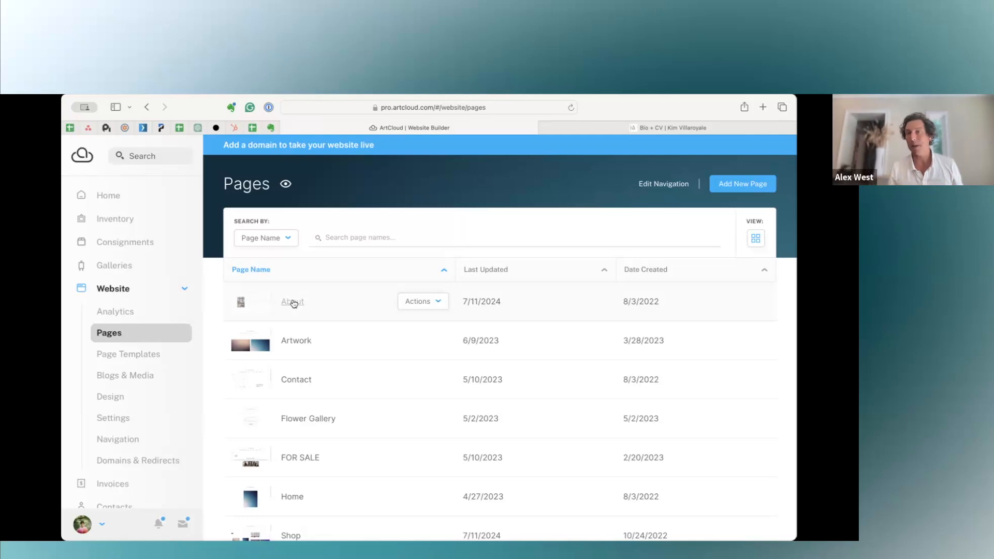
click(294, 304)
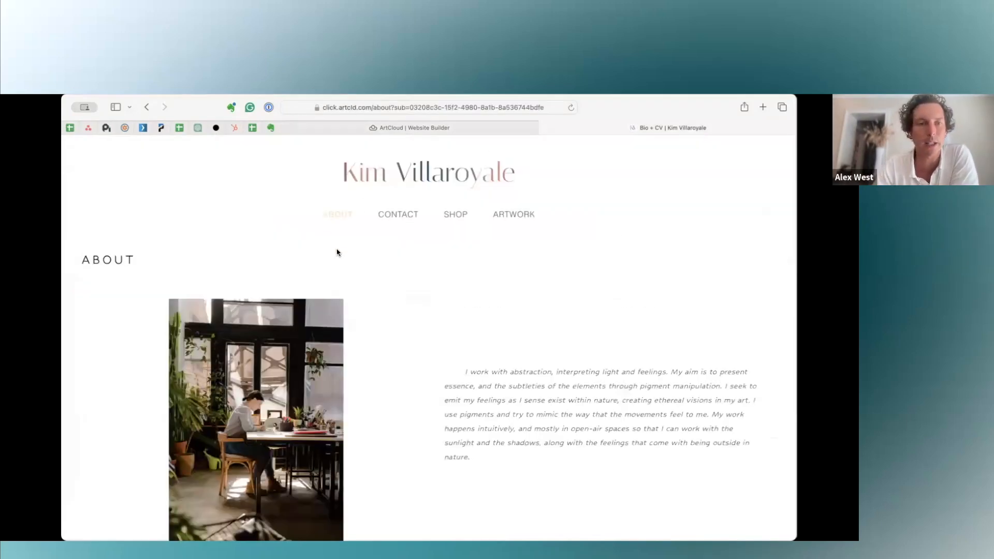
scroll(510, 441, down, 4)
scroll(510, 441, up, 2)
scroll(395, 203, up, 3)
click(396, 202)
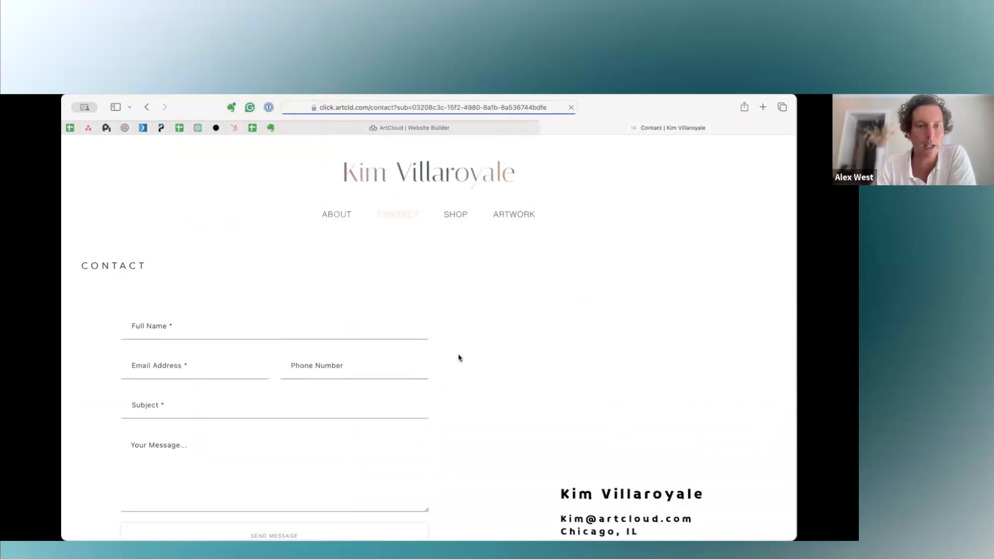
click(447, 219)
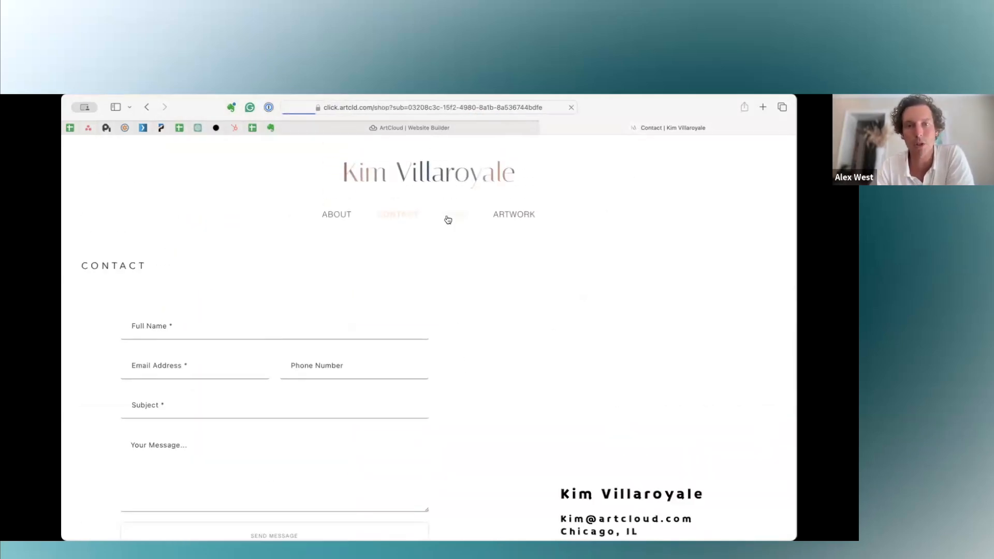
click(517, 217)
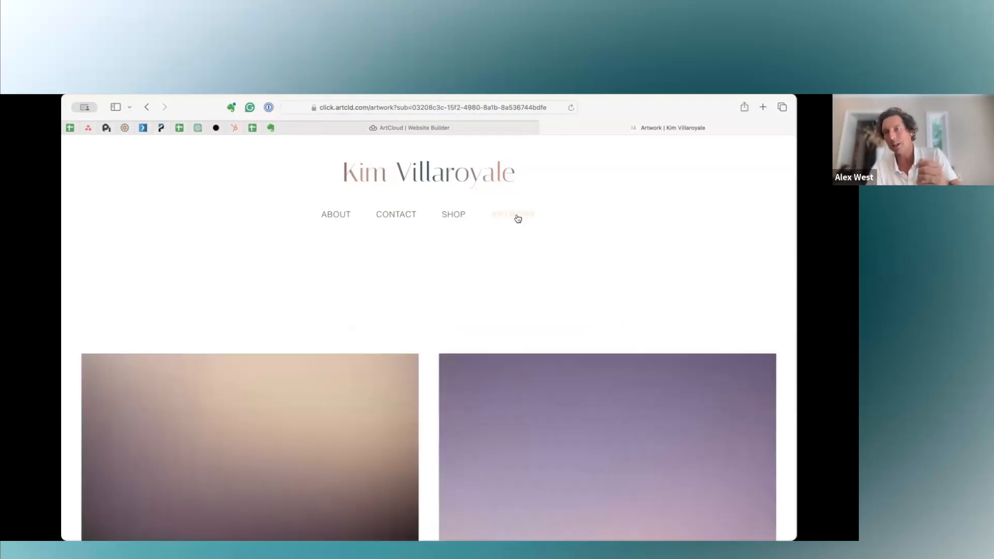
Open the About page in the website builder's editor and look over its content and the available compositions.
click(397, 129)
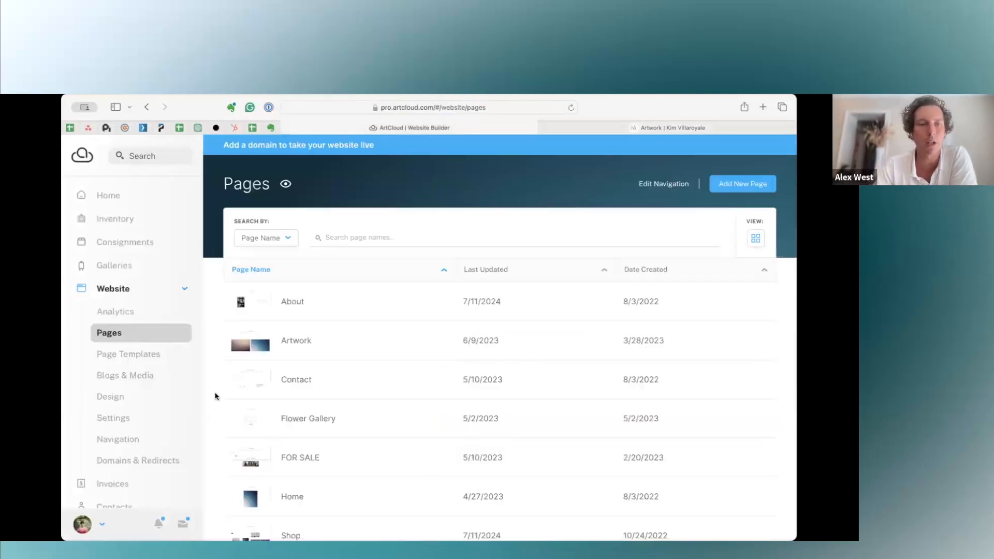
click(293, 302)
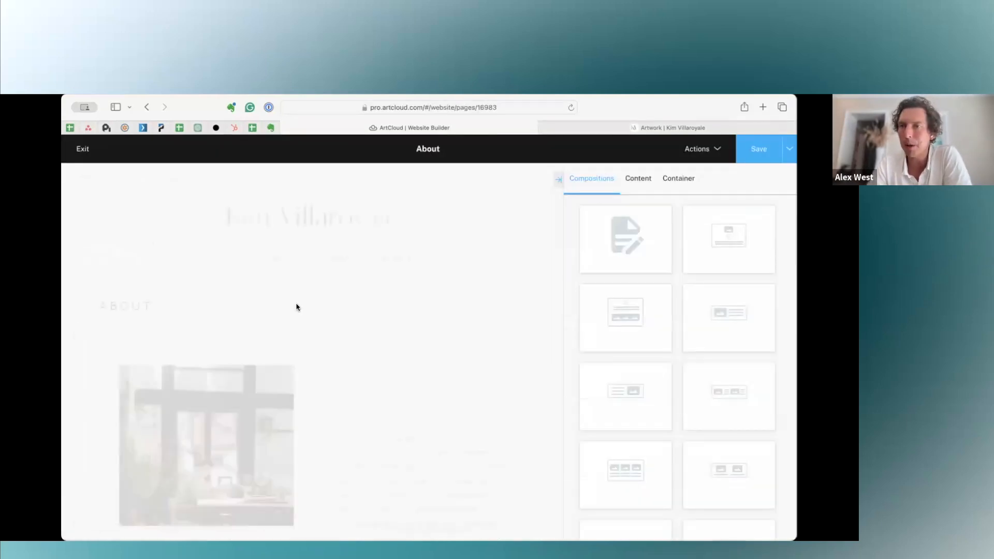
scroll(347, 410, down, 1)
scroll(347, 410, down, 5)
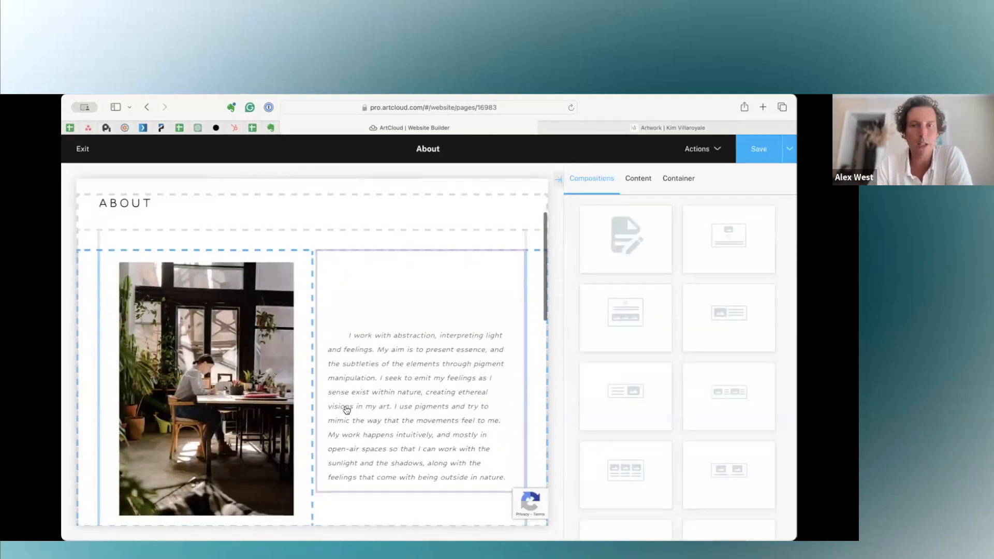
scroll(596, 353, down, 5)
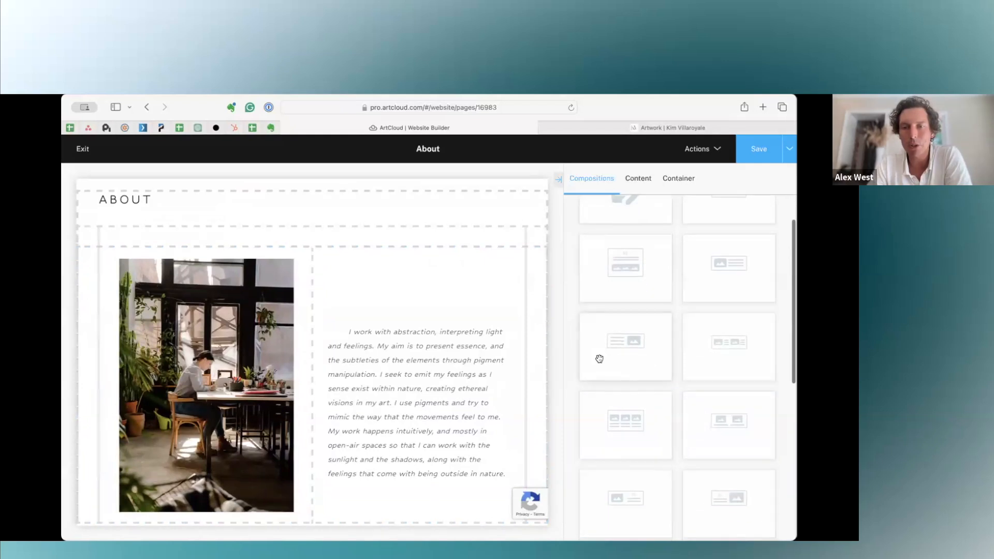
scroll(600, 361, up, 5)
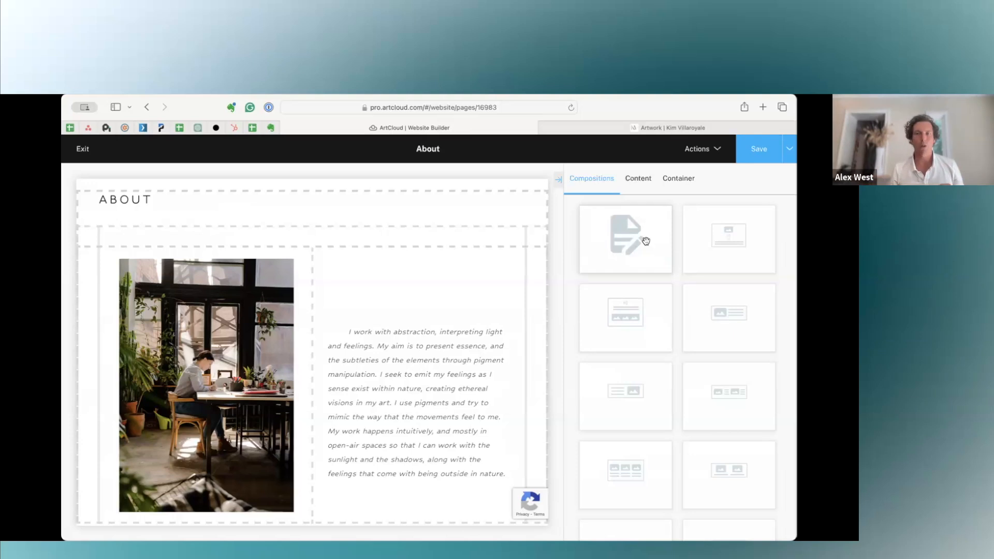
Add the centred image-and-text composition below the ABOUT heading, set its image's border radius to 0% and save the image.
drag(645, 244, 424, 221)
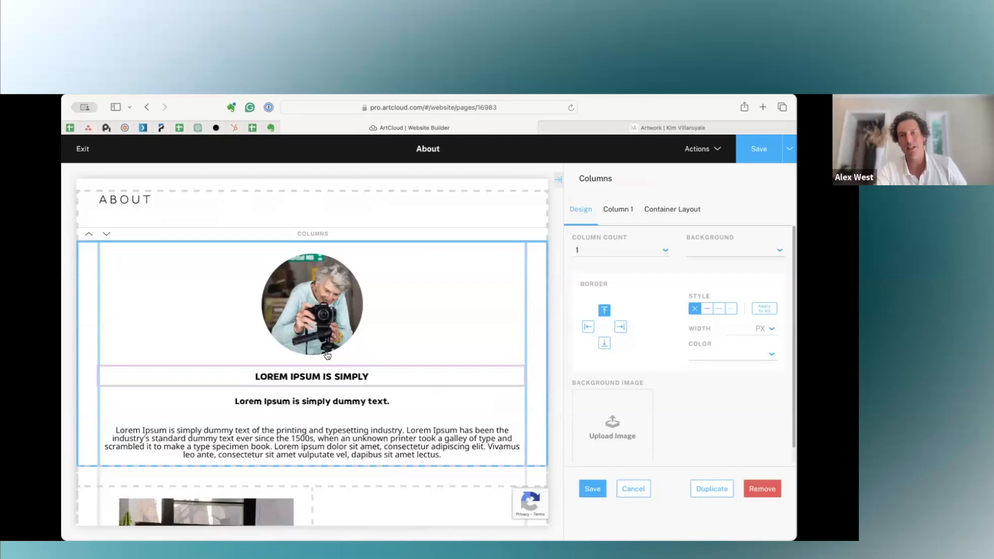
click(304, 329)
double_click(639, 360)
text(0)
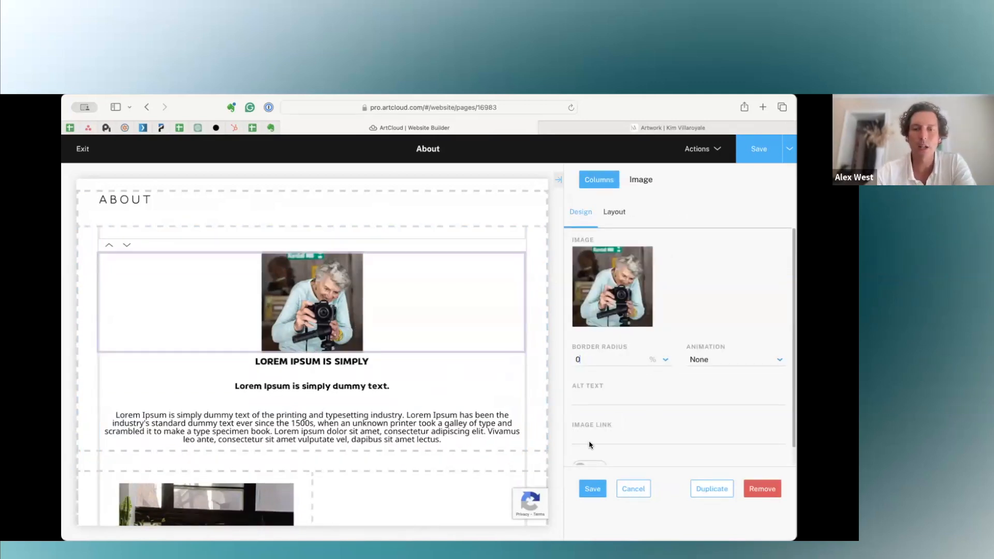
click(589, 493)
Examine the text formatting, margin and padding, and parent column settings of the new composition's subtitle, saving the block on exit.
click(310, 361)
click(388, 404)
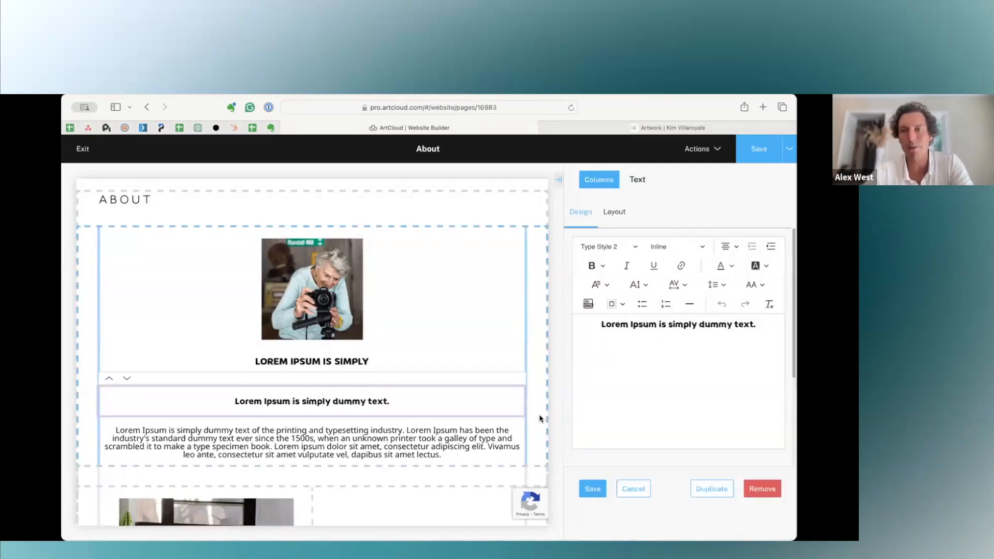
triple_click(602, 325)
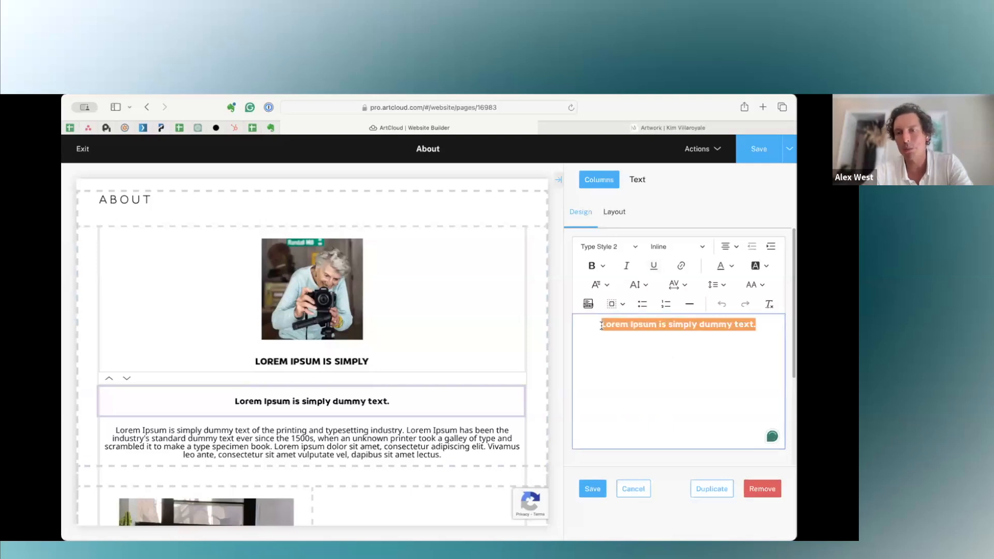
click(614, 212)
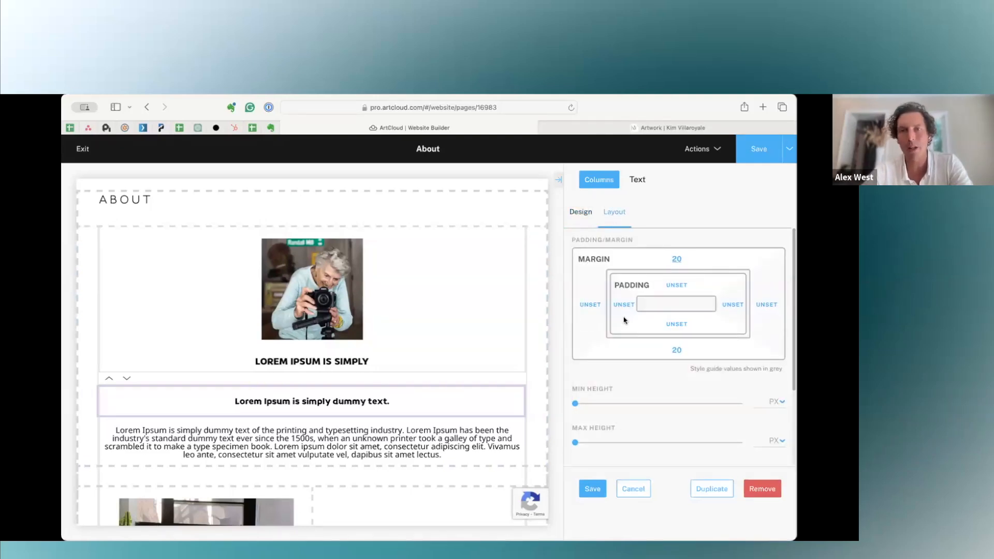
click(611, 188)
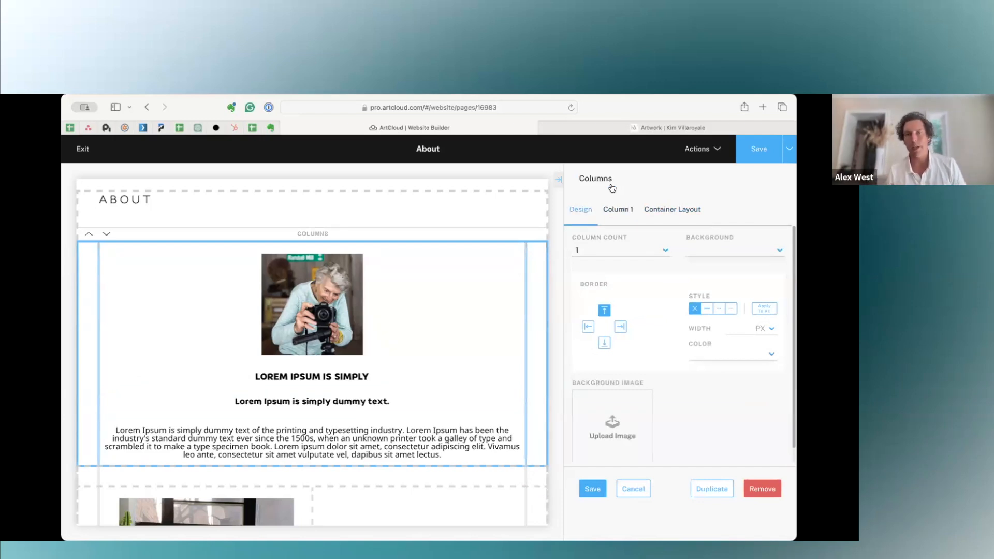
click(600, 489)
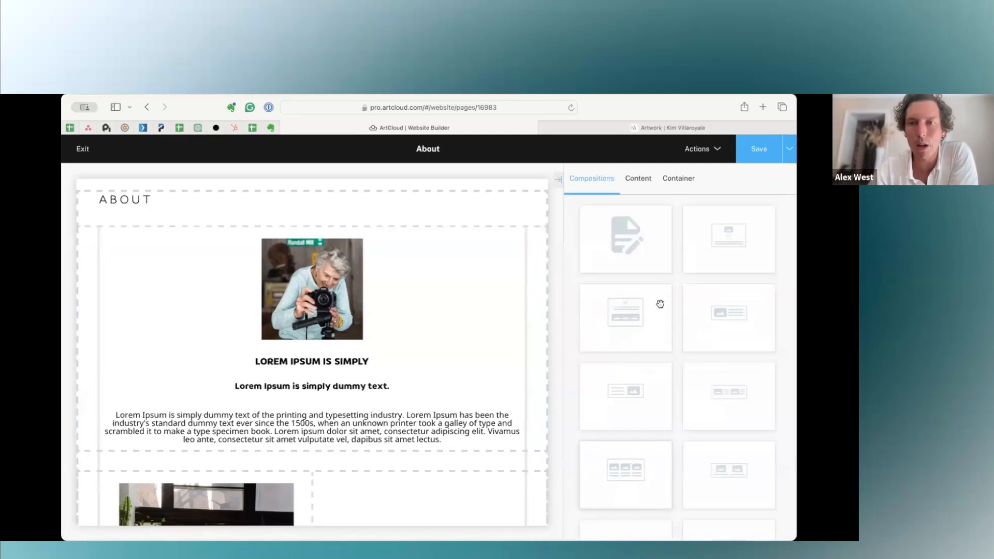
Add a Columns container directly below the ABOUT heading and set its column count to 3.
click(686, 186)
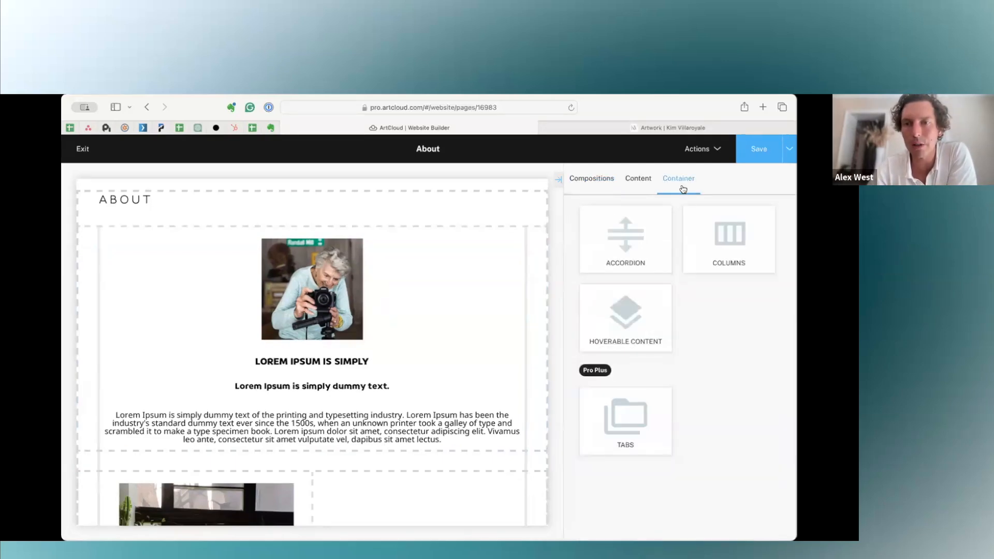
drag(729, 235, 434, 225)
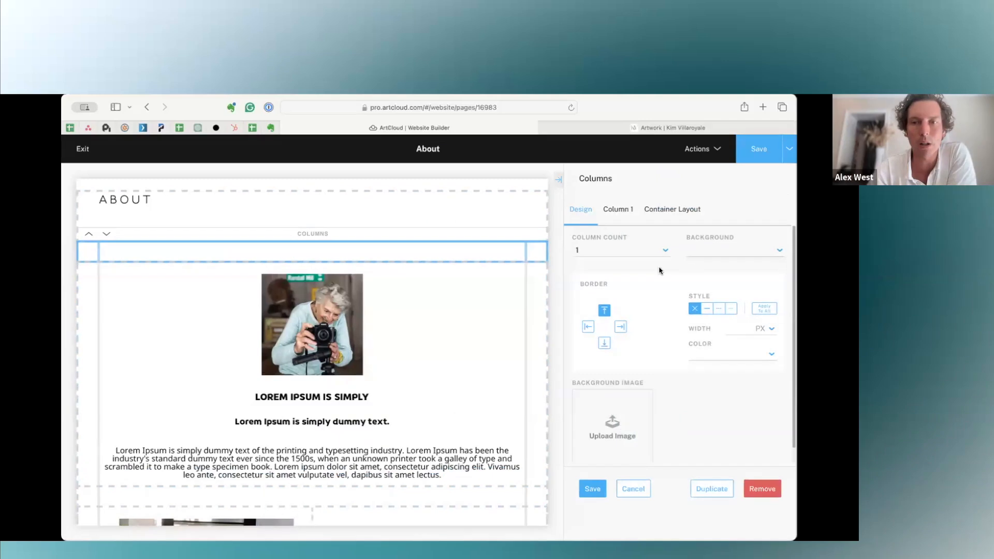
click(616, 251)
click(584, 280)
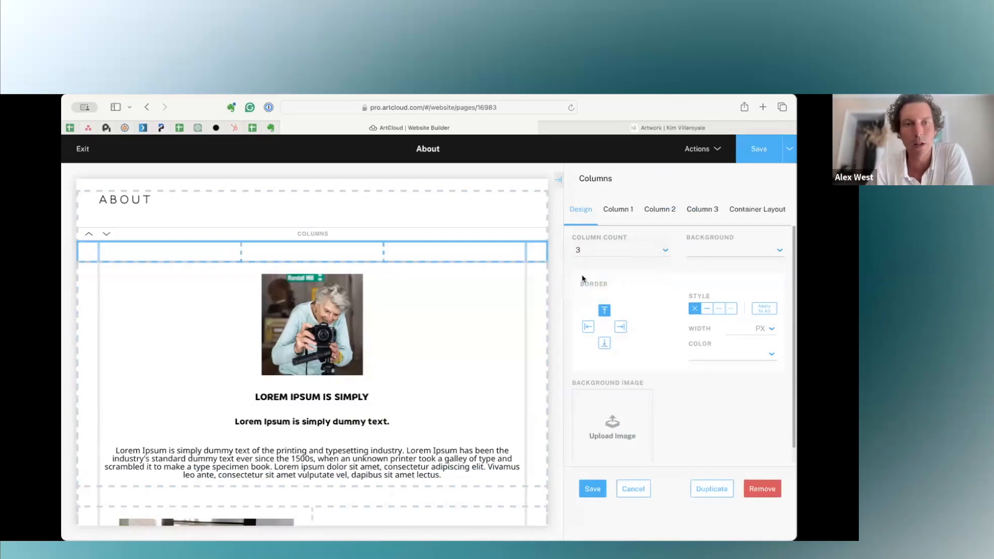
Examine the settings of columns 1, 2 and 3, including flow direction, content alignment, padding, margin and width.
click(618, 210)
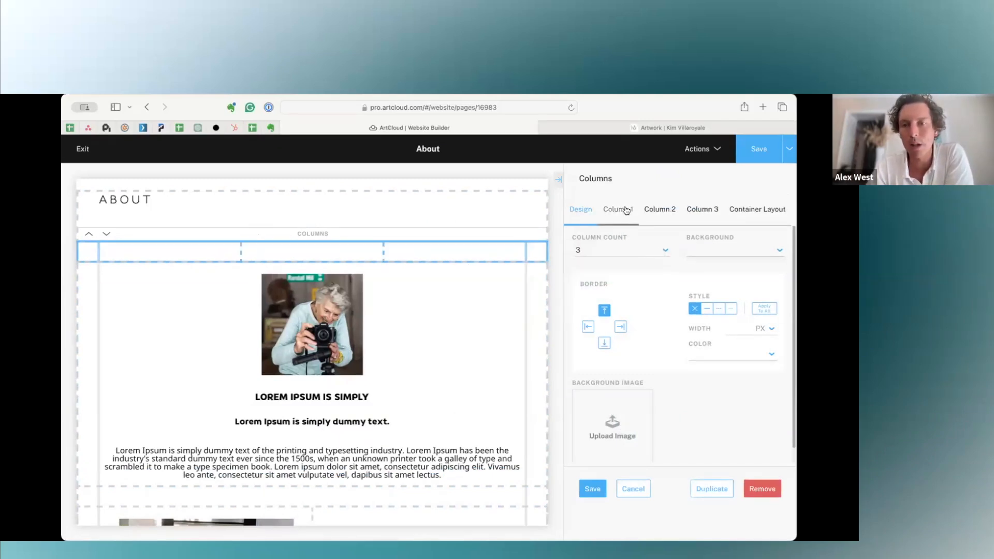
click(665, 214)
click(705, 214)
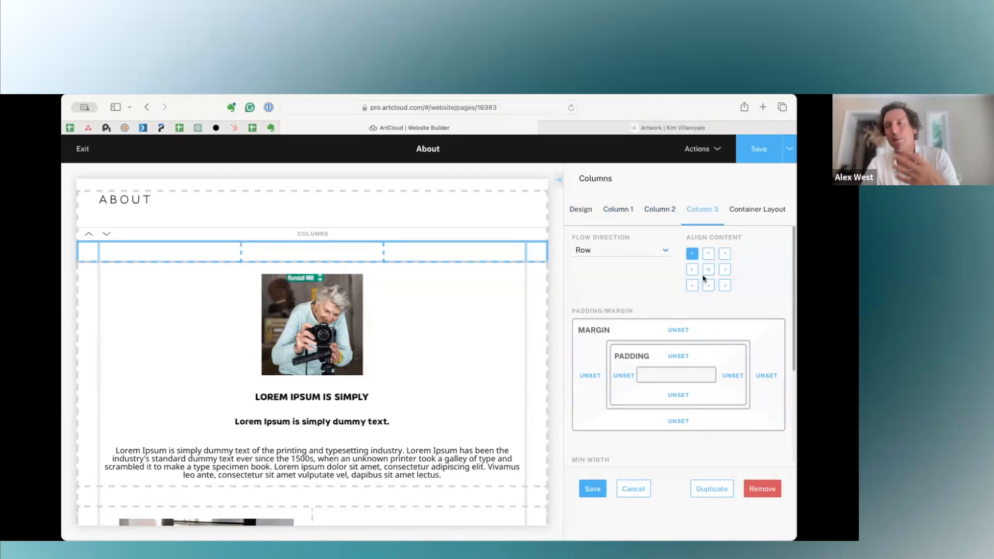
click(637, 258)
click(605, 286)
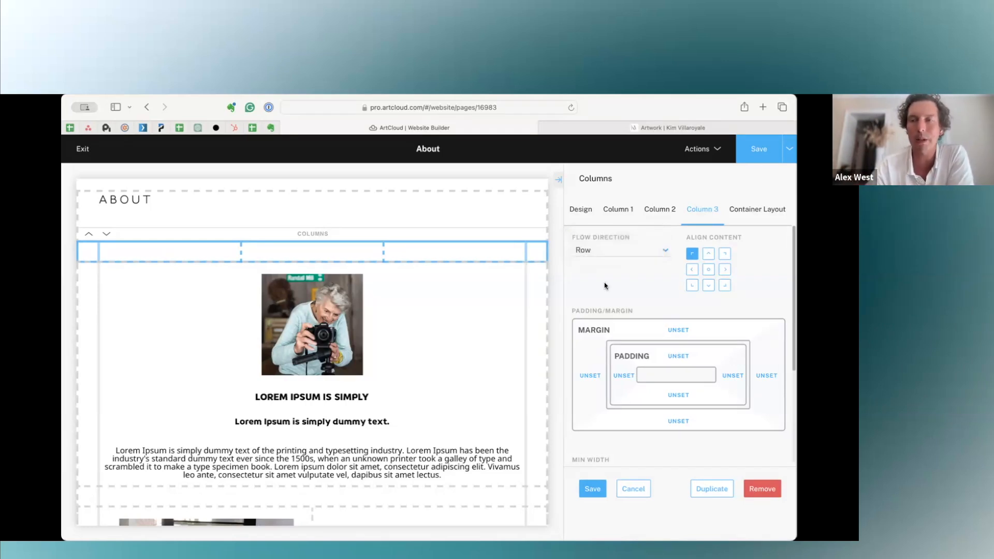
scroll(605, 285, down, 3)
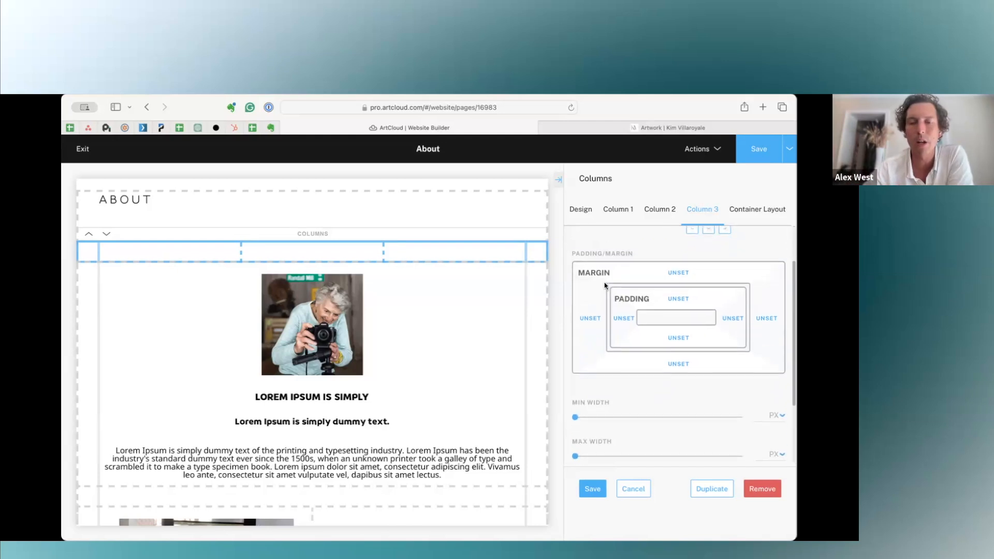
scroll(604, 286, up, 3)
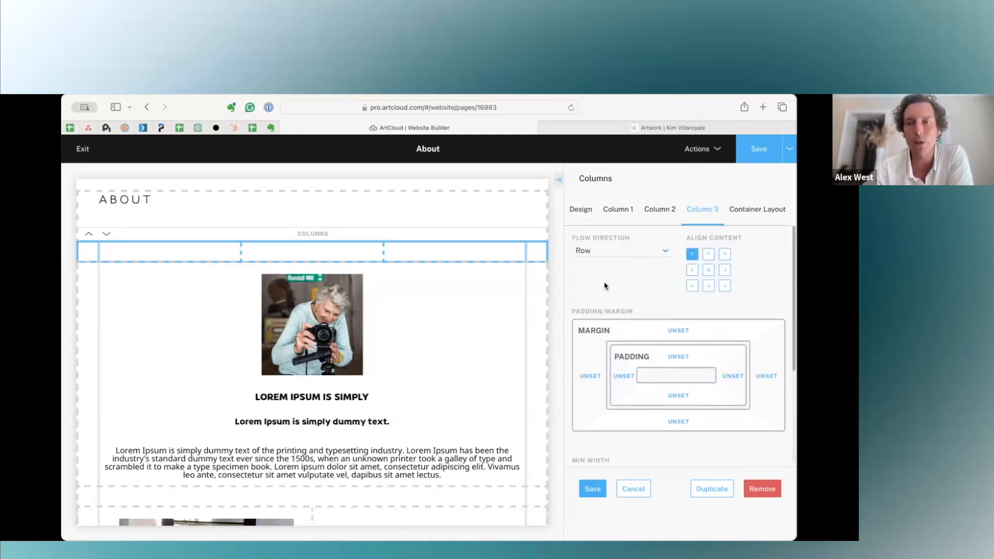
Discard the unsaved three-column Columns container below the ABOUT heading.
click(619, 210)
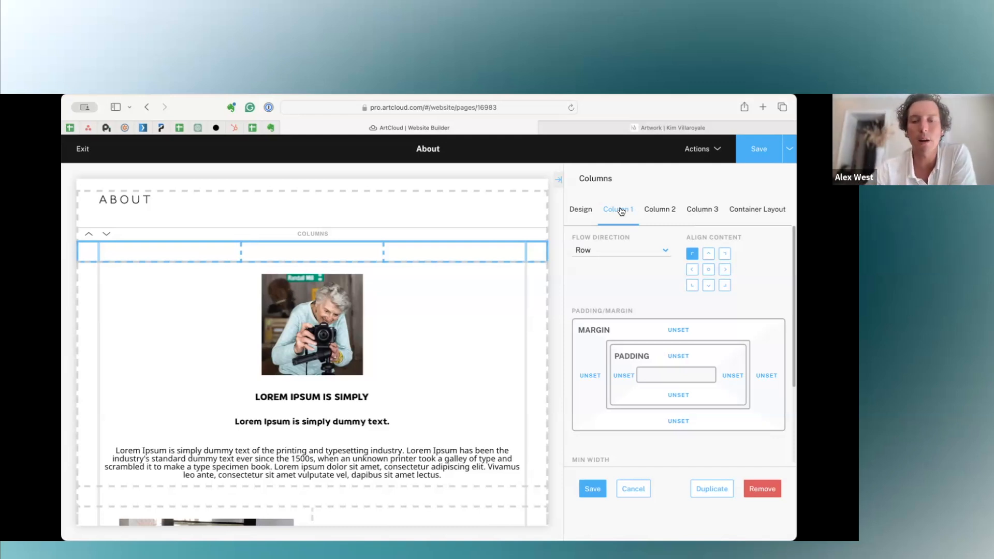
click(638, 493)
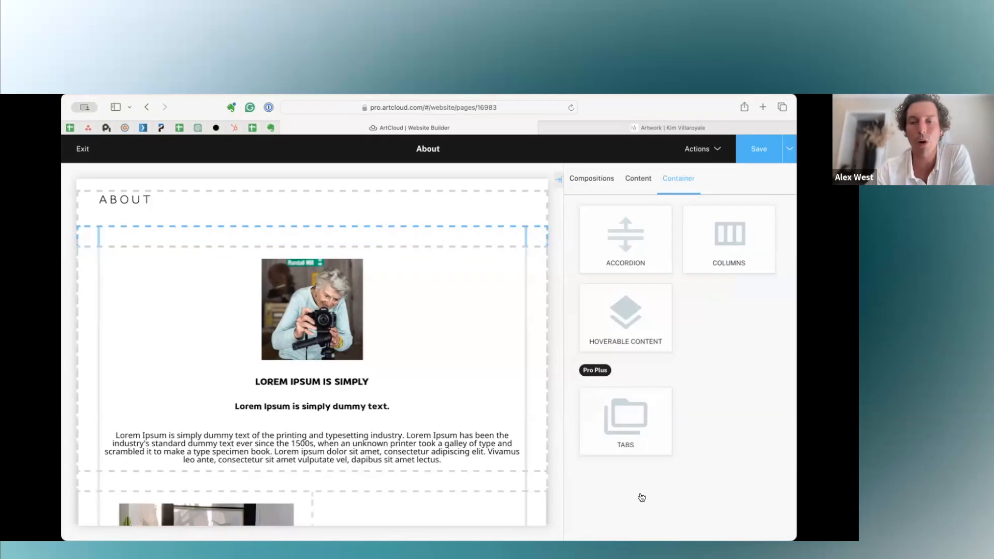
Browse the available content blocks and compositions, and examine the centred composition's paragraph text settings, cancelling on exit.
click(637, 182)
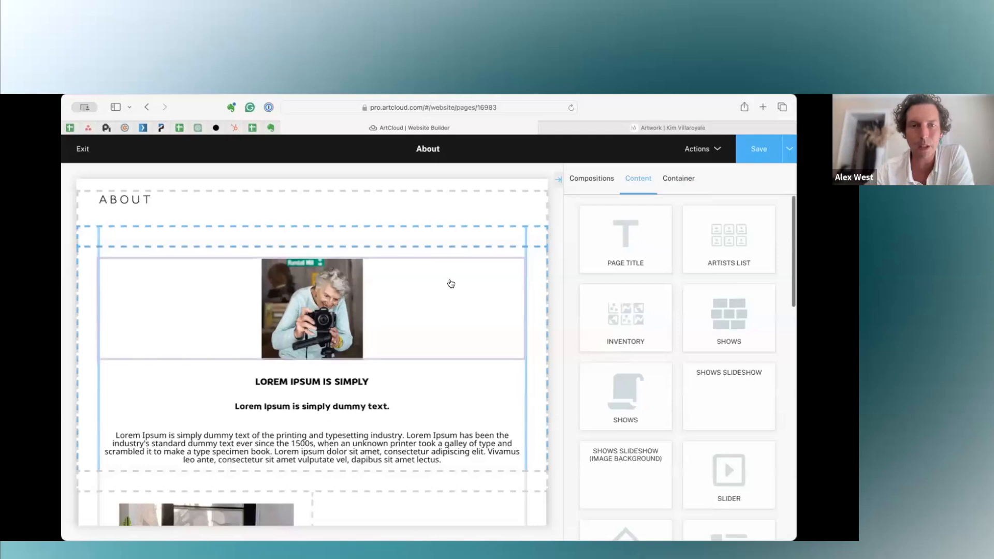
scroll(450, 336, down, 3)
click(591, 179)
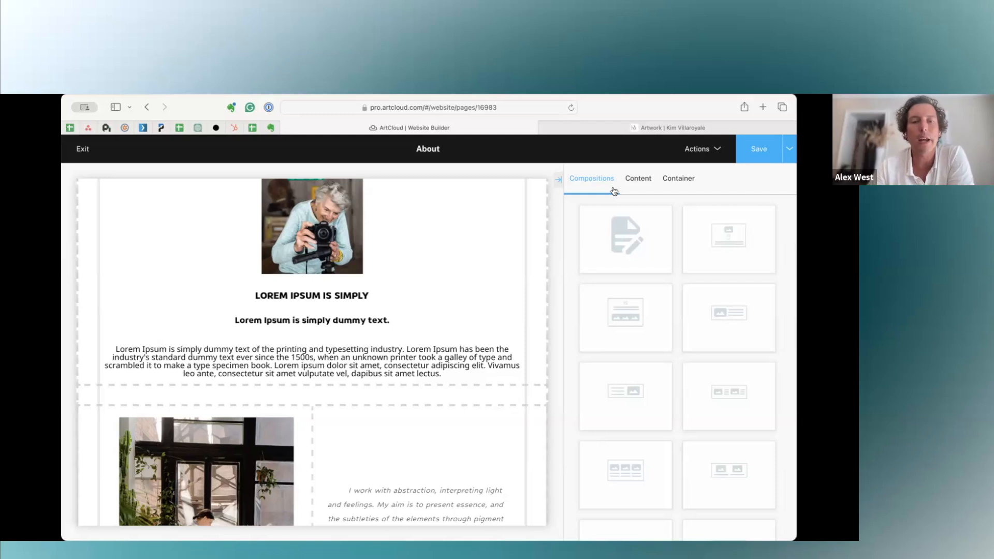
click(399, 375)
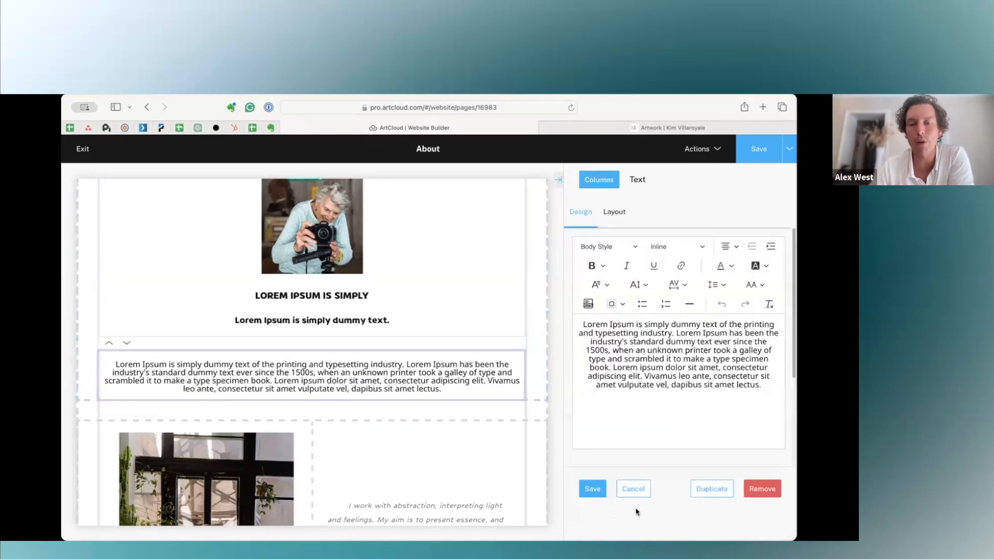
click(633, 489)
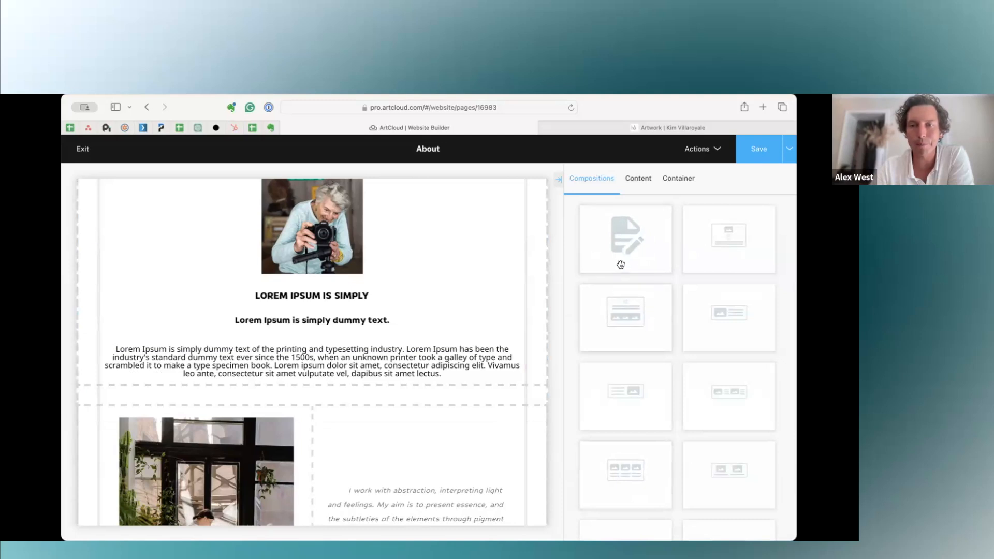
Add the two-column composition with an image beside a text paragraph directly below the ABOUT heading.
scroll(362, 294, up, 5)
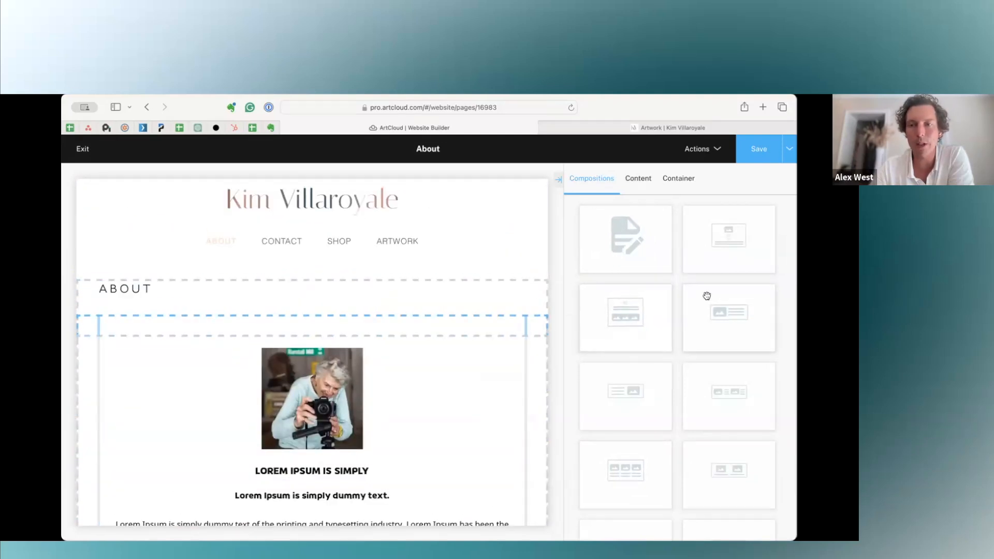
scroll(725, 321, down, 2)
drag(426, 273, 360, 300)
Try a Vertical Slide animation and a 223 px maximum height on the new composition's image, discarding both changes.
click(218, 383)
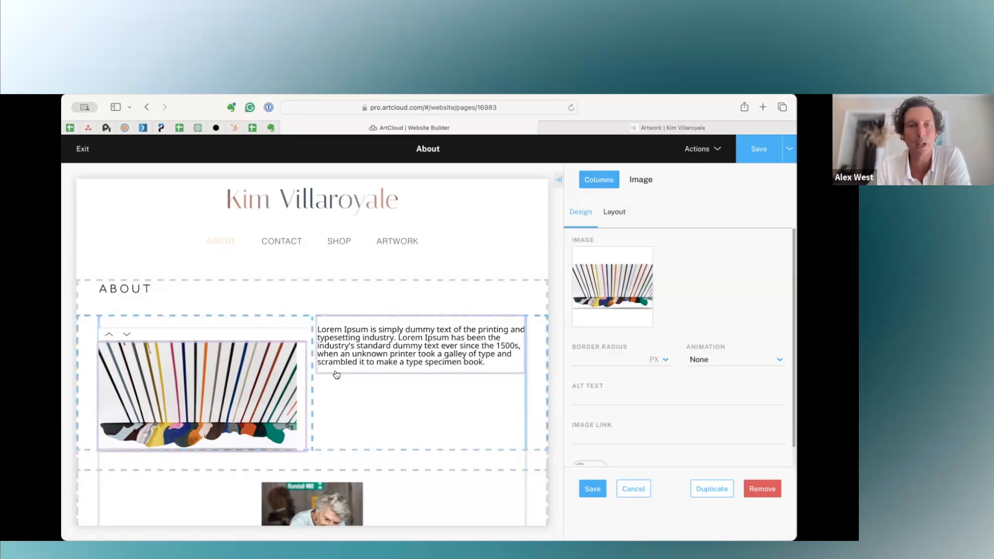
click(720, 359)
click(720, 372)
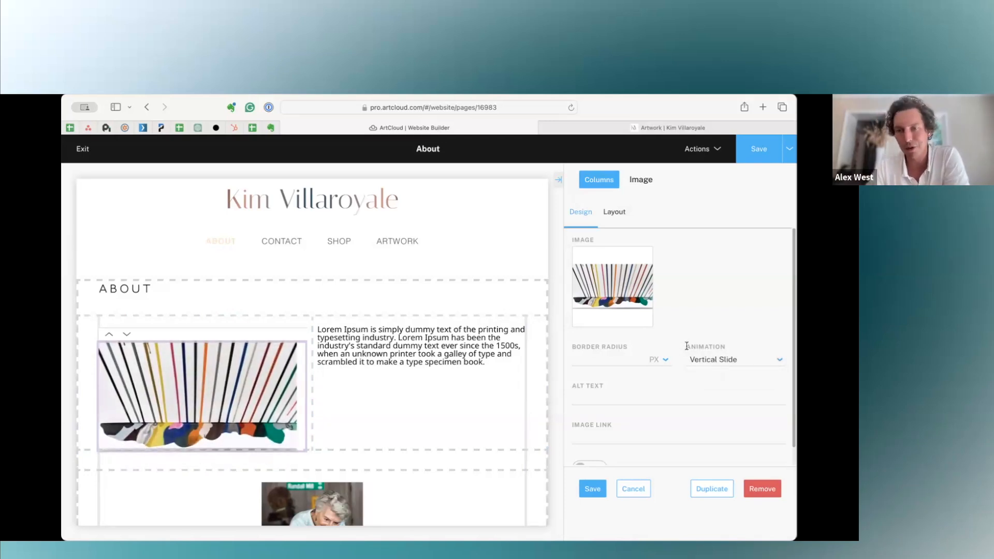
scroll(668, 433, down, 2)
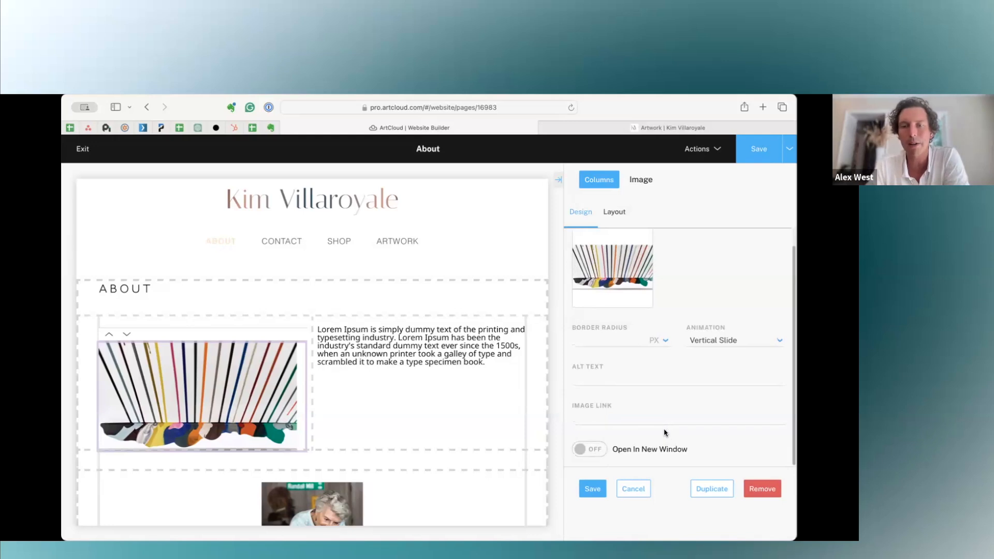
click(614, 211)
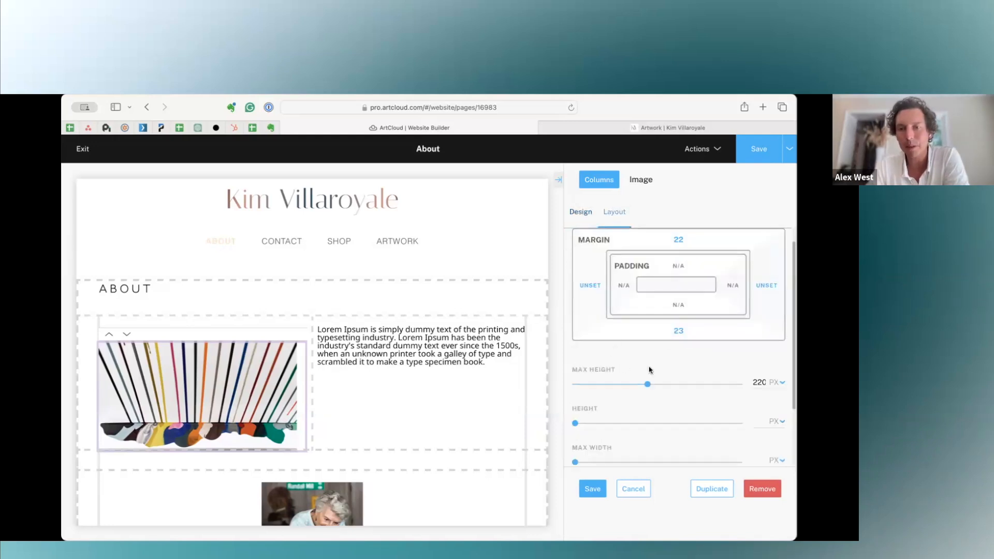
mouse_move(645, 384)
mouse_down()
mouse_move(674, 384)
mouse_move(614, 383)
mouse_move(665, 383)
mouse_move(647, 383)
mouse_up()
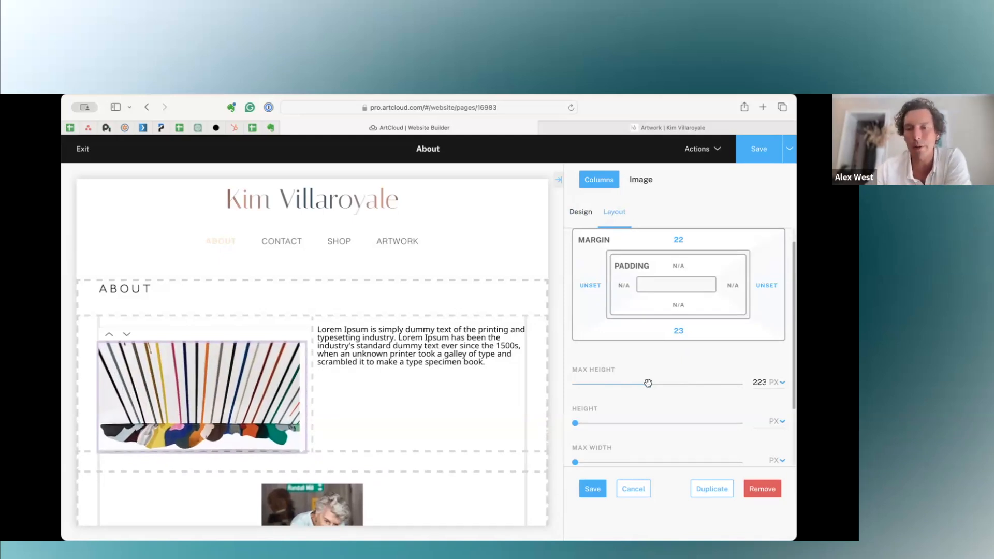
click(632, 489)
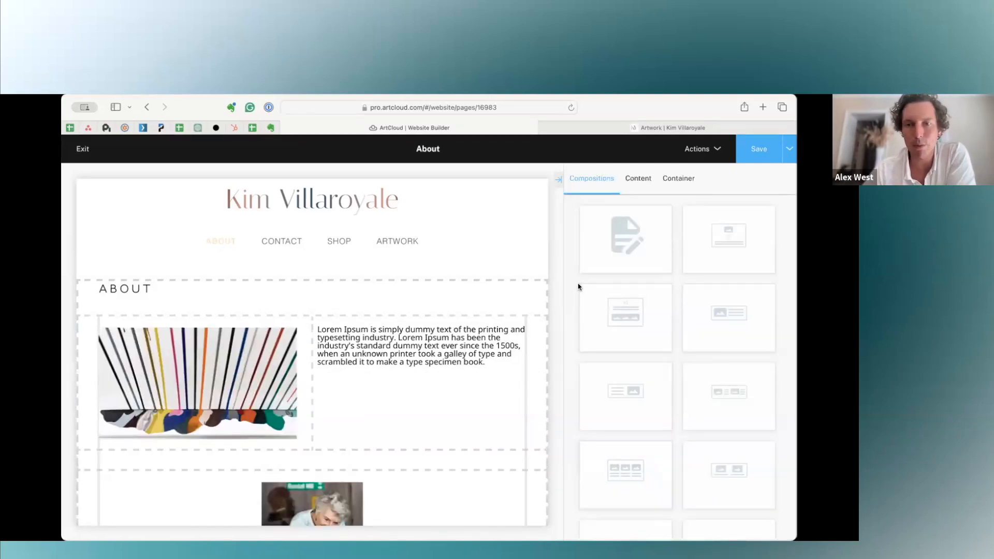
Insert a Page Title block above the existing ABOUT heading and remove it again.
click(644, 178)
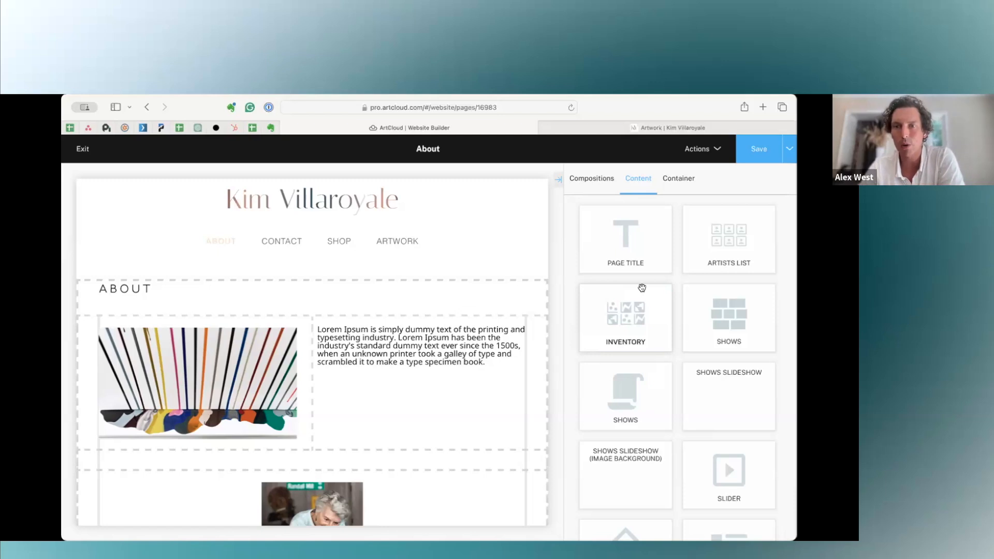
drag(635, 241, 311, 290)
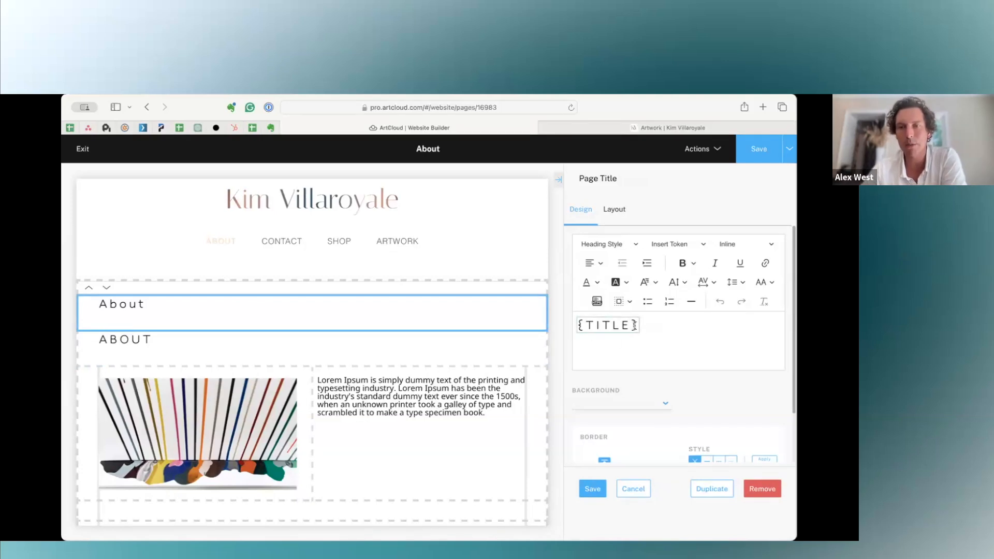
click(757, 490)
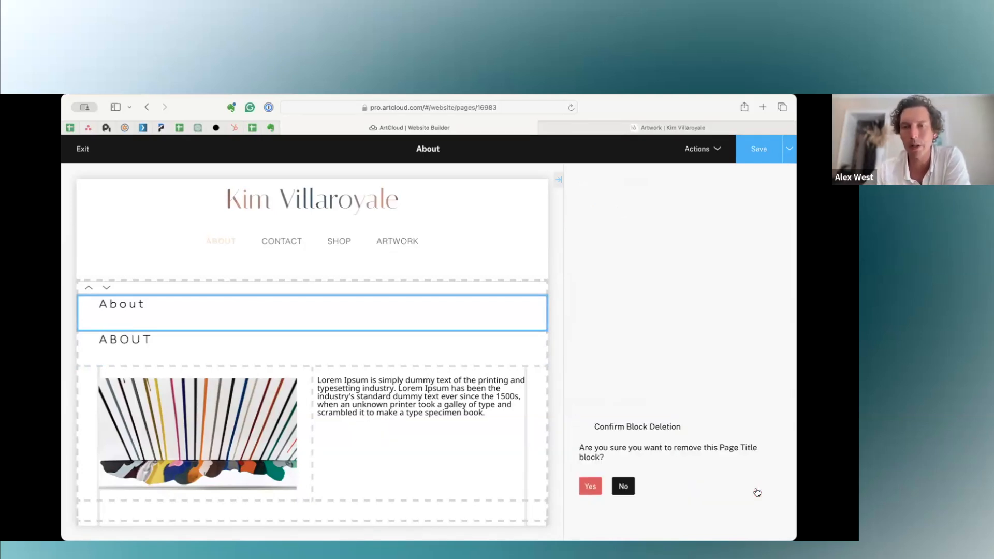
click(587, 484)
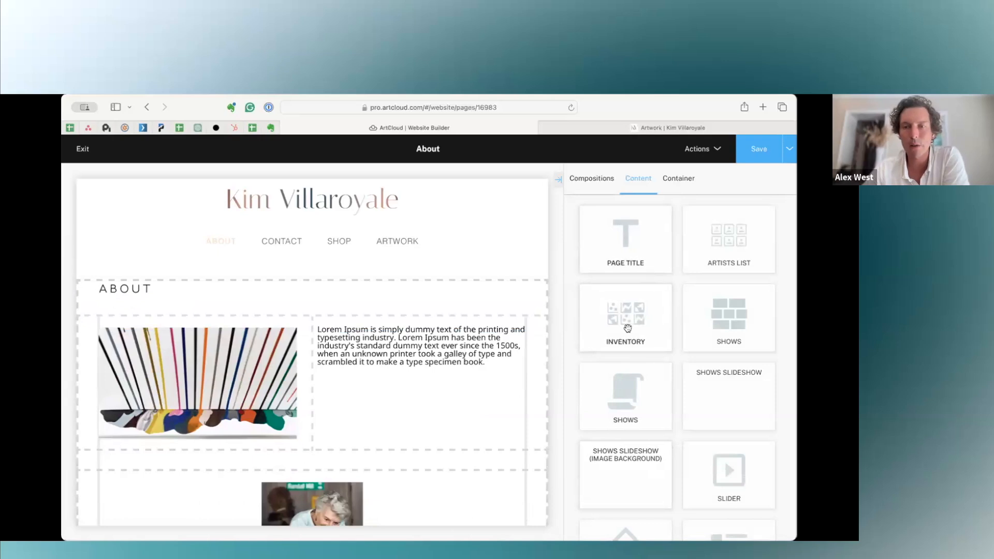
Add a Text block between the ABOUT heading and the image-and-text composition, replacing its placeholder with "This is what we wanted to say".
scroll(729, 331, down, 5)
scroll(743, 357, down, 3)
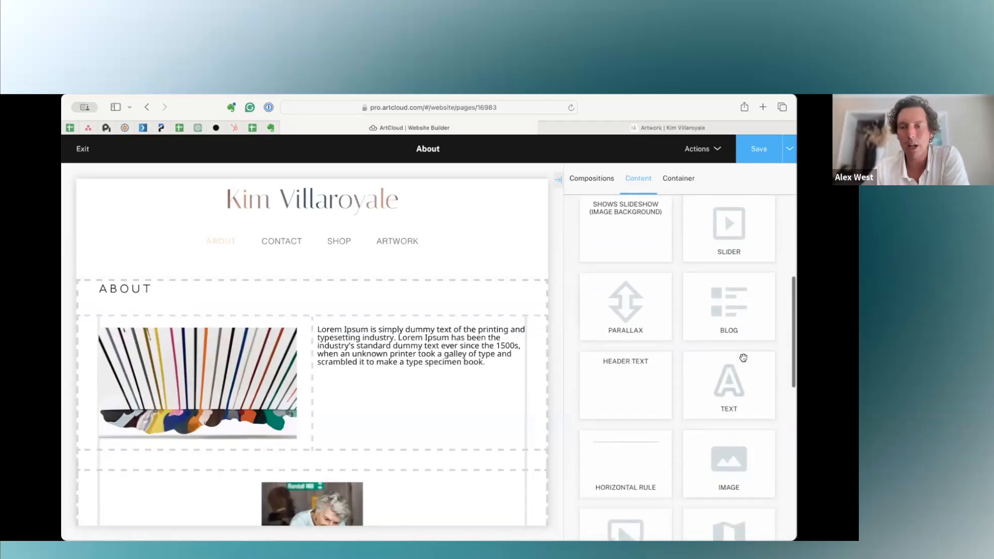
drag(729, 381, 372, 298)
key(ctrl+a)
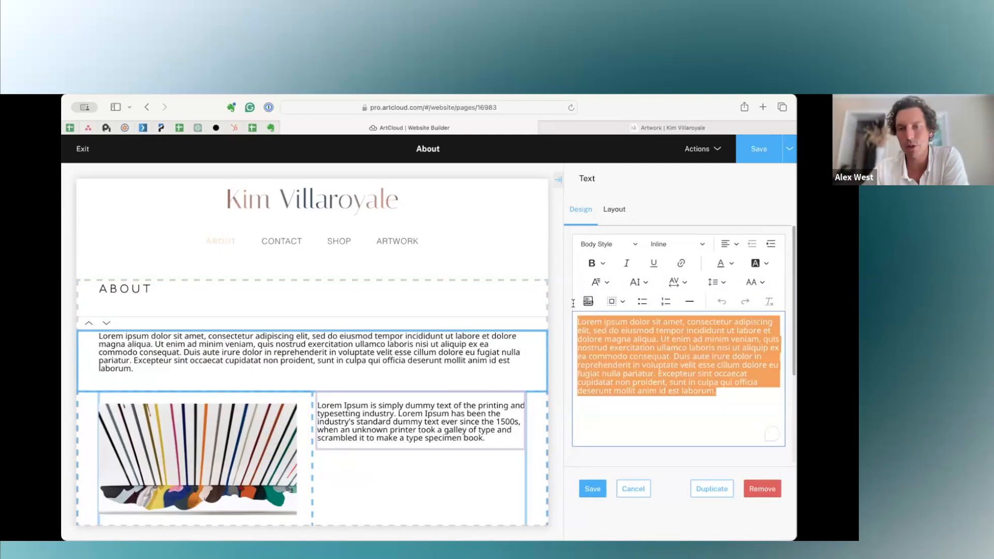
text(This )
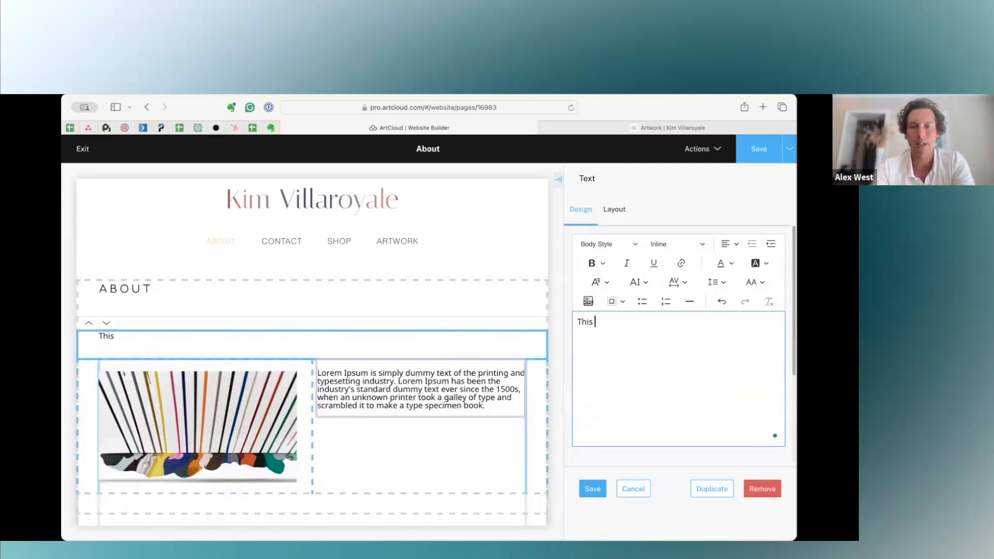
text(is what we wanted to say)
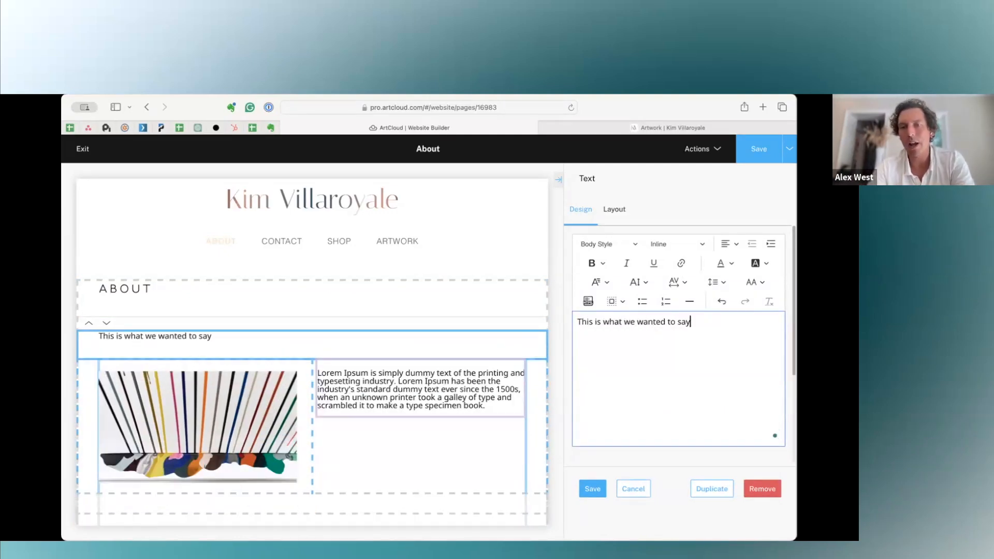
Examine the text colour, font size, font family, bold and italic options for the new Text block, cancelling its edits on exit.
key(ctrl+a)
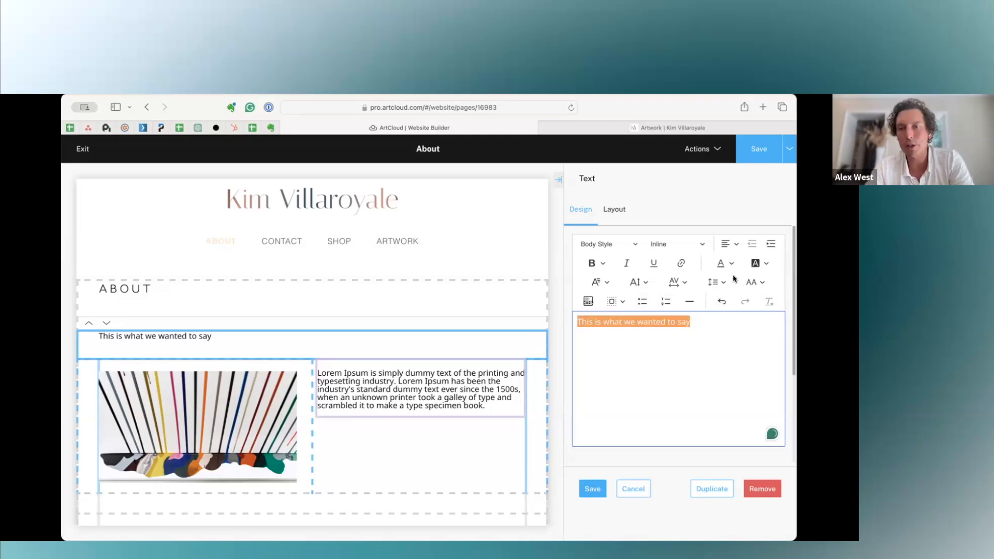
click(728, 265)
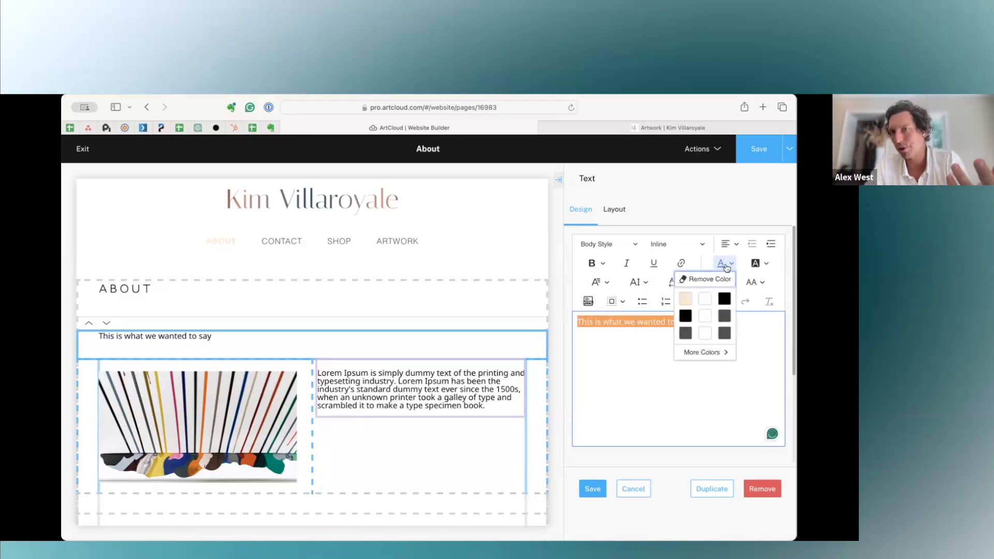
click(635, 285)
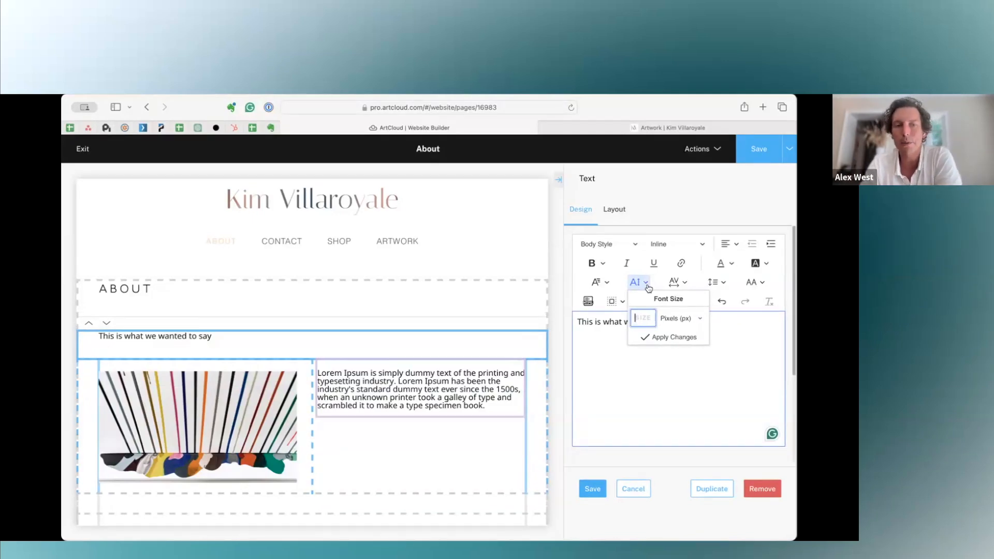
click(748, 326)
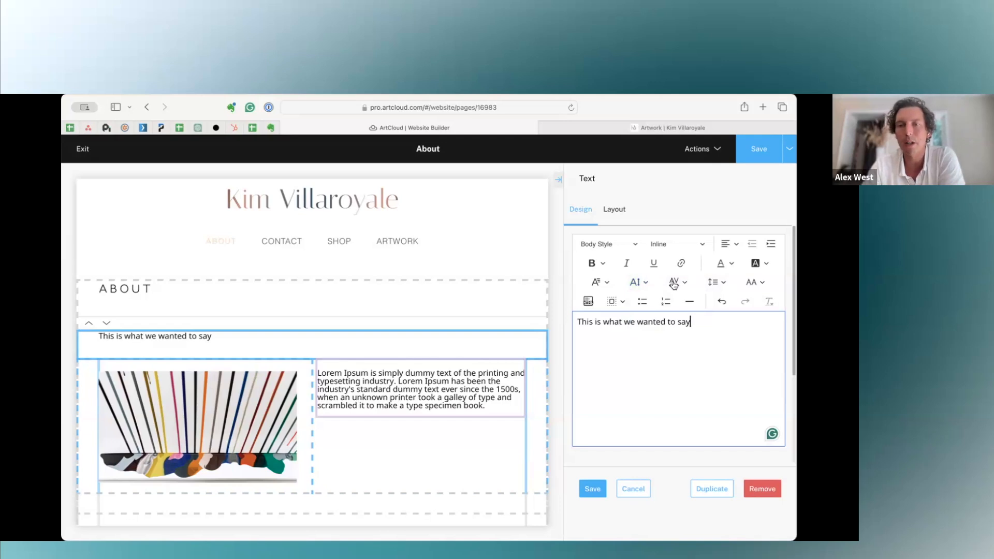
click(596, 285)
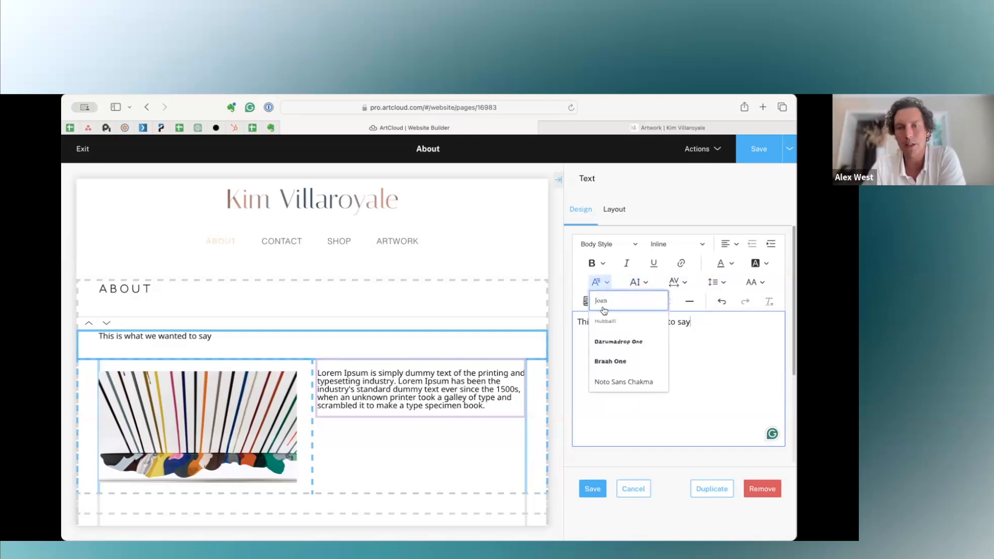
click(579, 278)
click(594, 266)
click(627, 265)
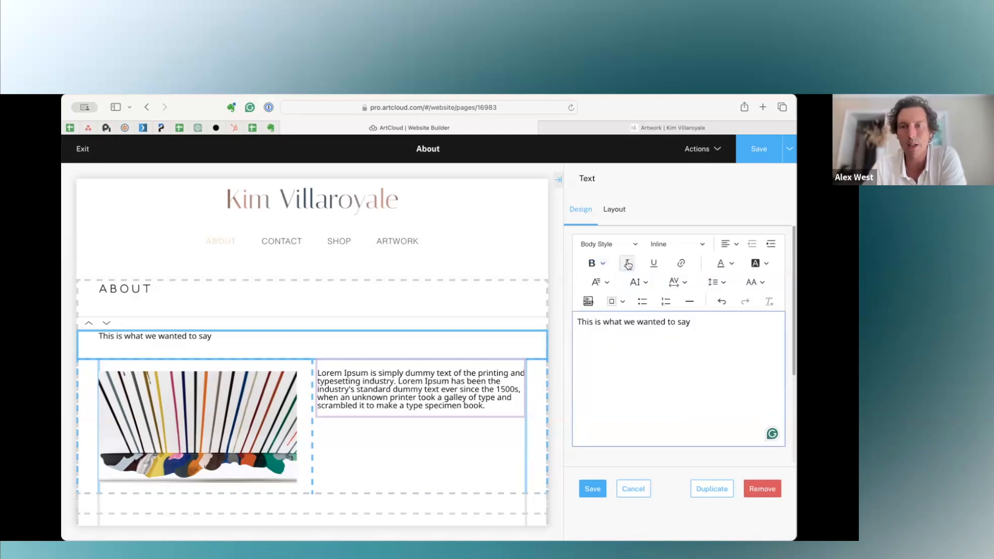
click(634, 490)
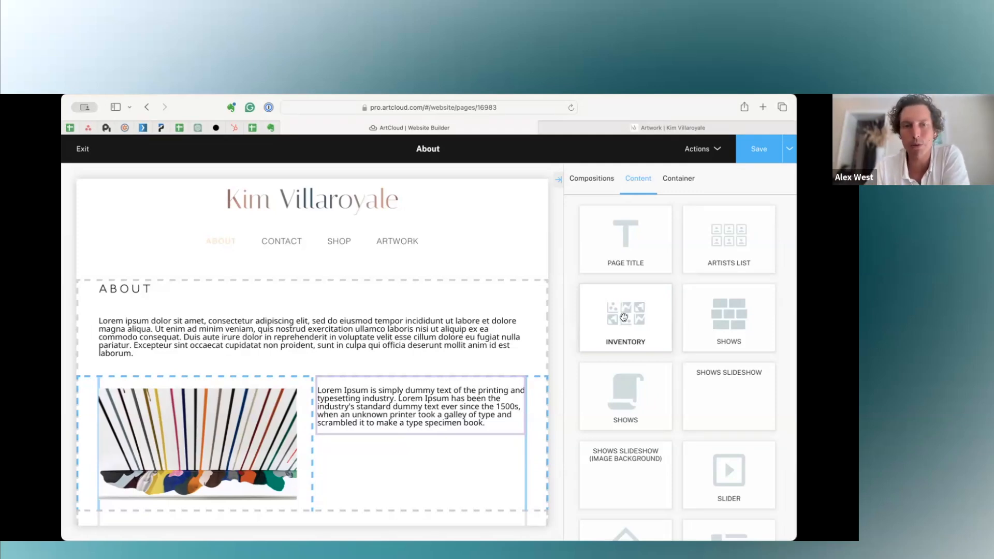
Add an Inventory block below the exhibition history on the About page and review its grid of artworks.
scroll(481, 397, down, 15)
scroll(483, 397, down, 10)
drag(636, 317, 448, 218)
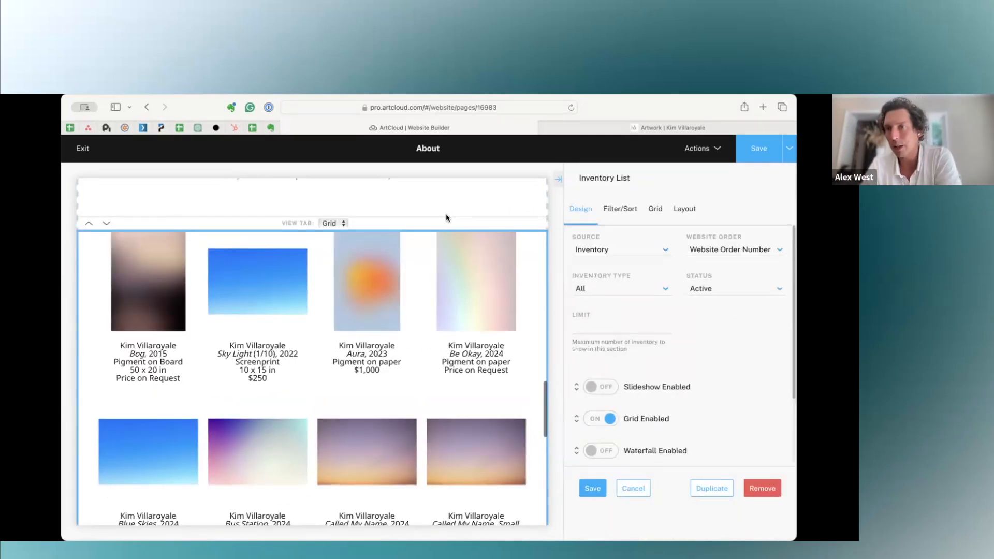
scroll(462, 329, down, 8)
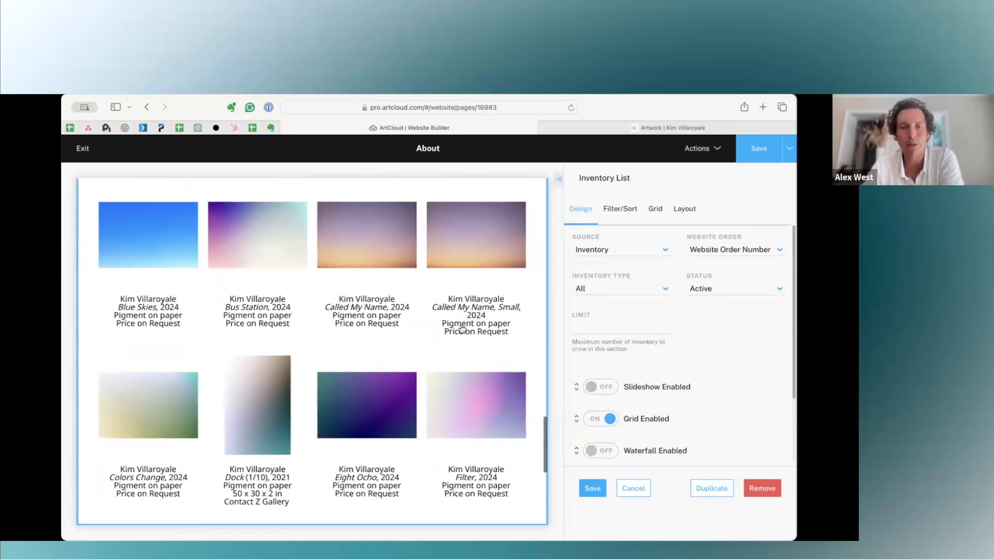
scroll(462, 329, up, 10)
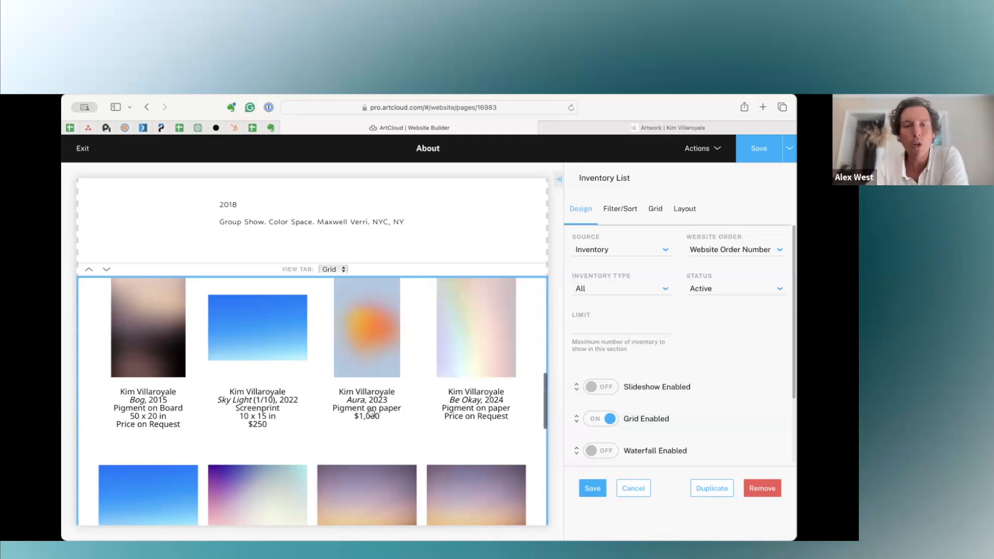
scroll(371, 412, down, 4)
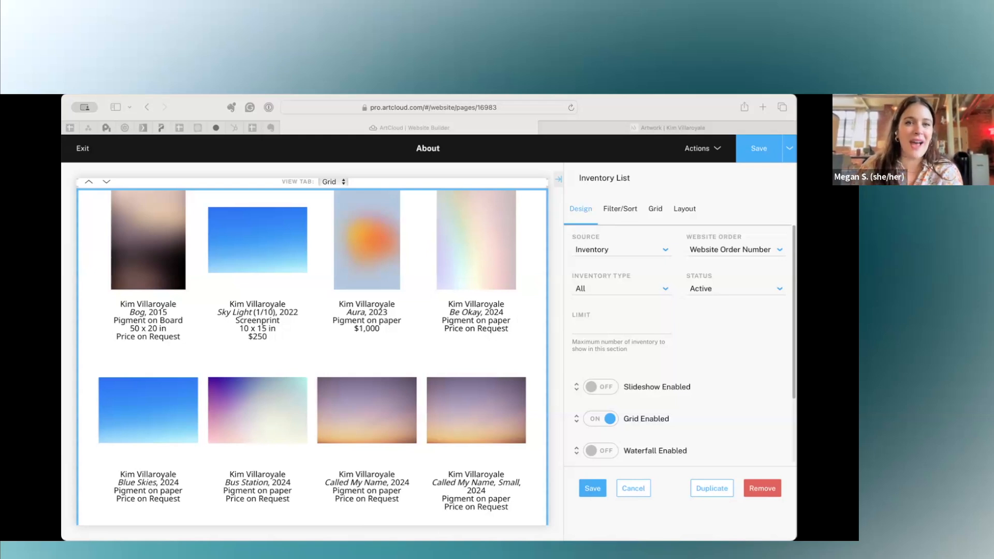
click(610, 108)
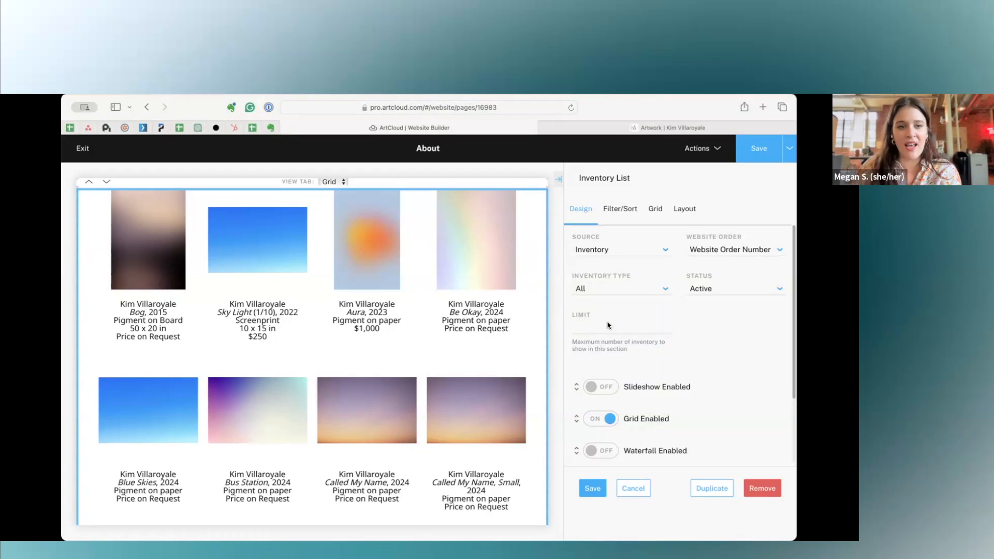
click(282, 389)
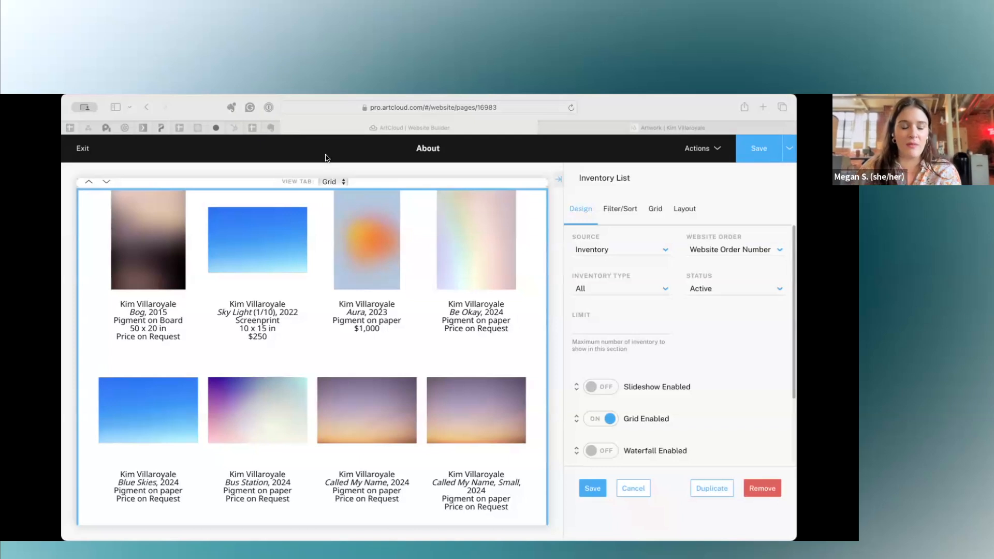
click(691, 108)
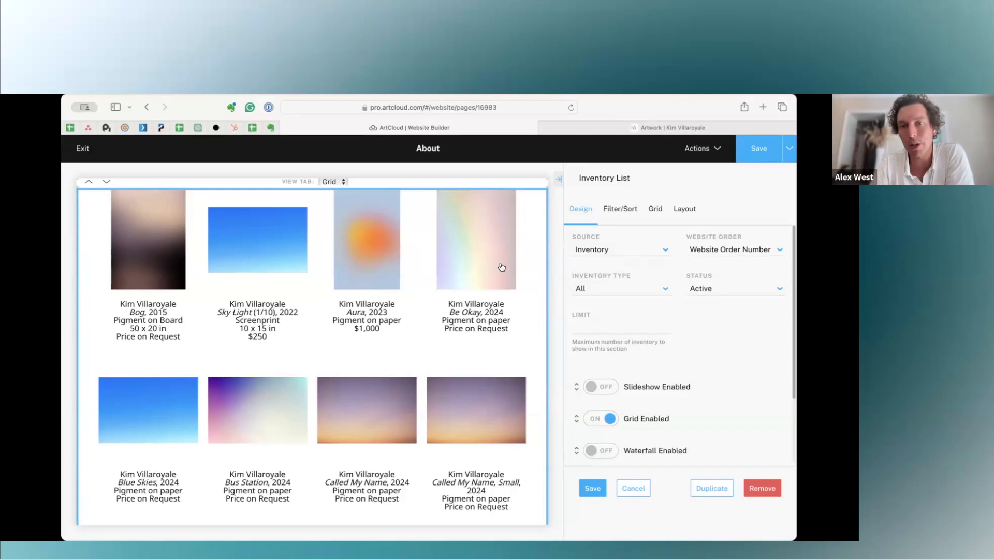
Try the Waterfall view for the Inventory block in place of the grid, then restore Grid as its only enabled view.
scroll(653, 375, down, 3)
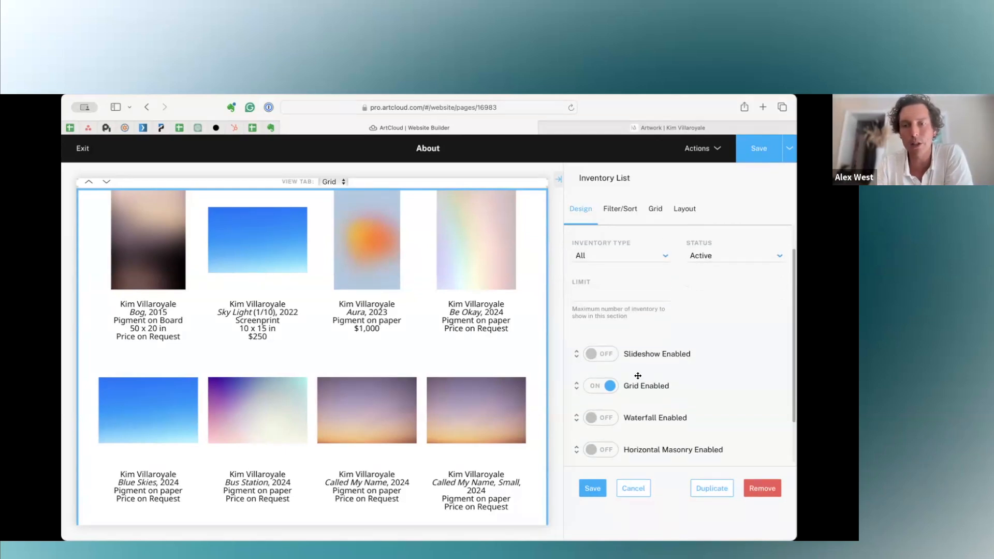
click(600, 397)
click(601, 367)
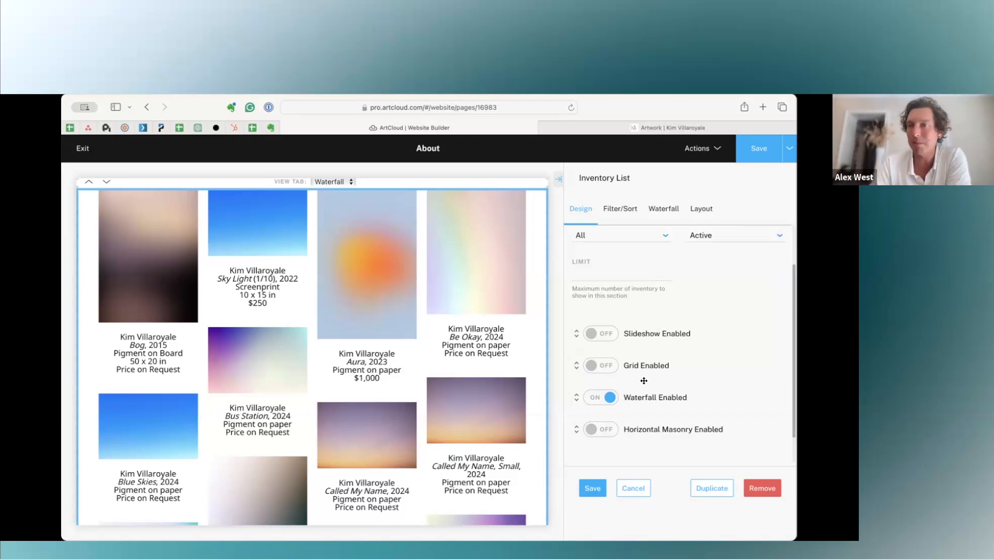
click(593, 405)
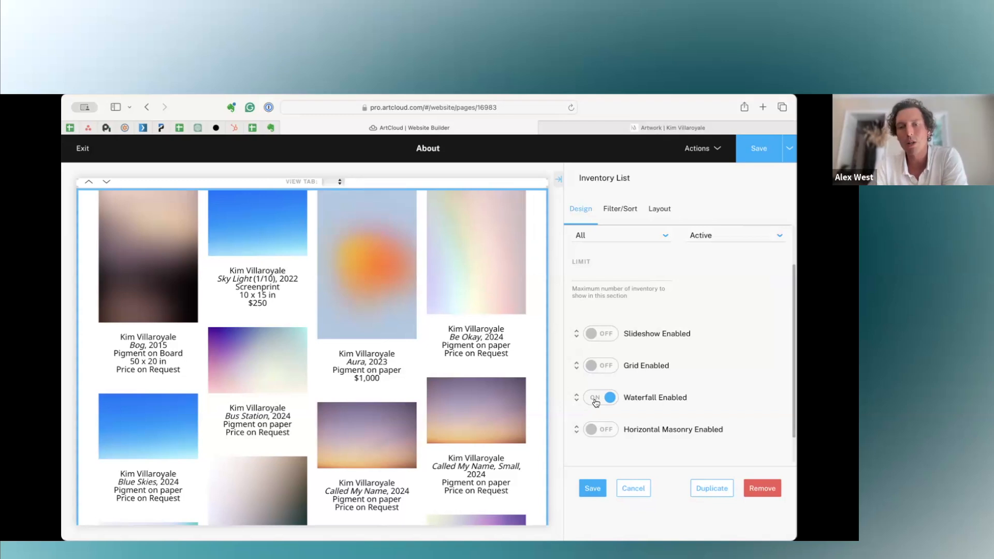
click(591, 365)
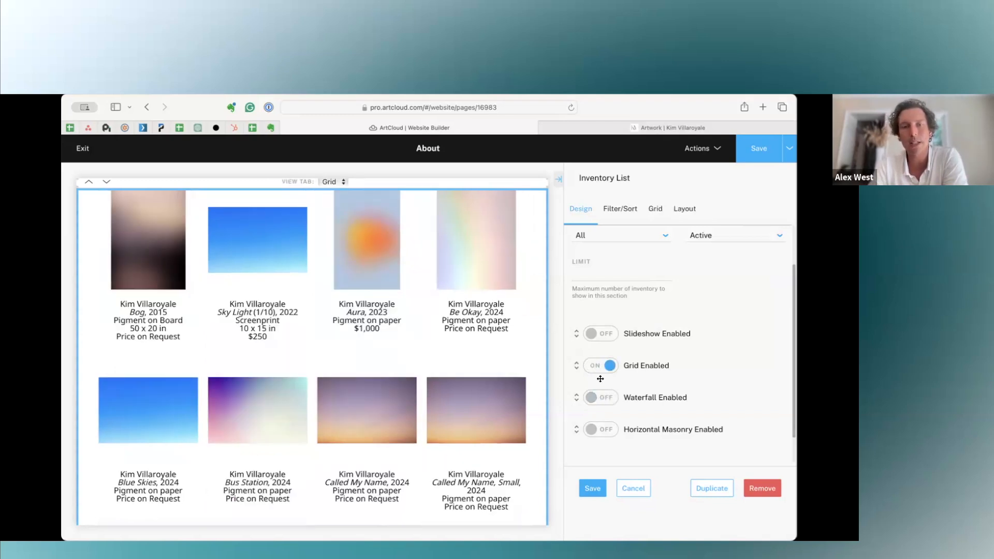
Try the Horizontal Masonry and Slideshow views for the Inventory block, leaving only Grid enabled.
click(610, 431)
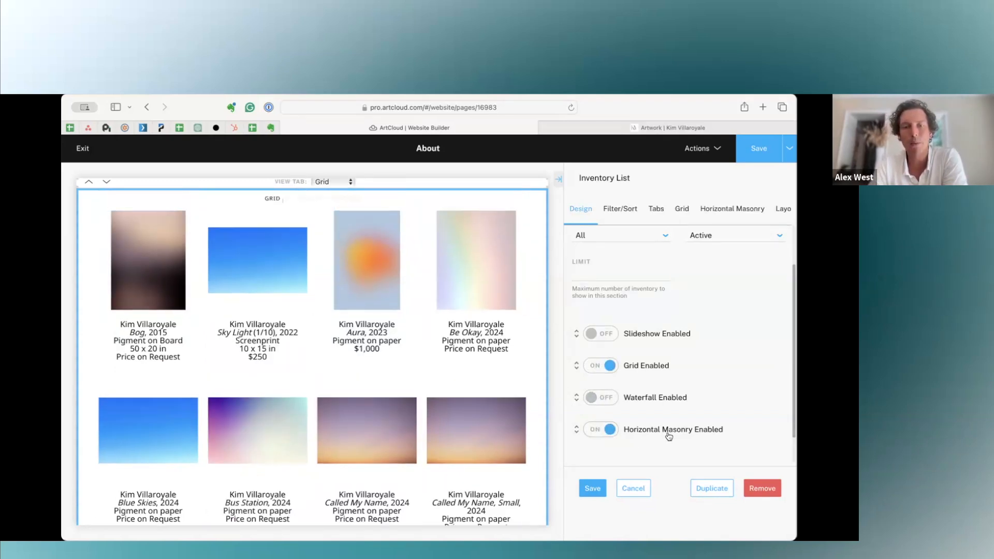
click(601, 429)
click(612, 333)
click(598, 368)
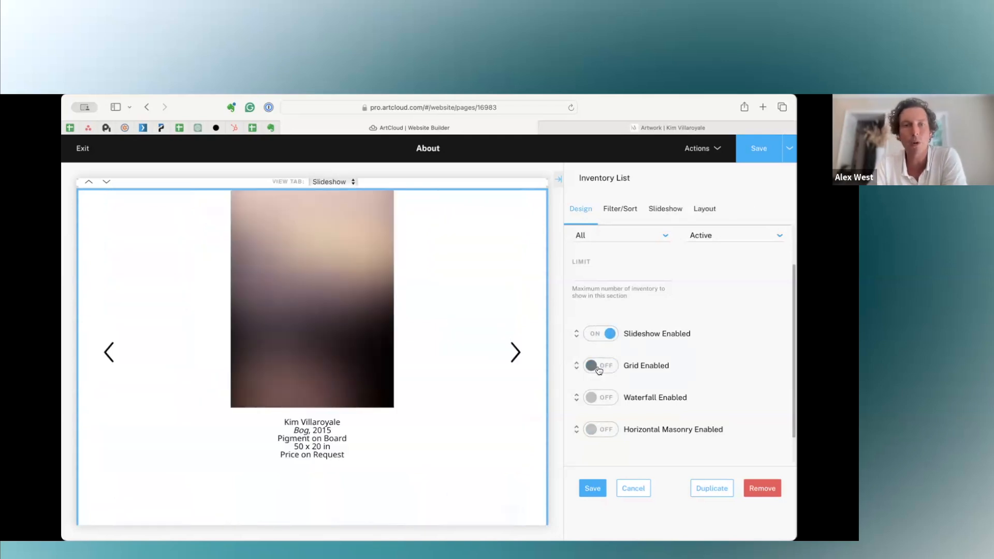
click(610, 368)
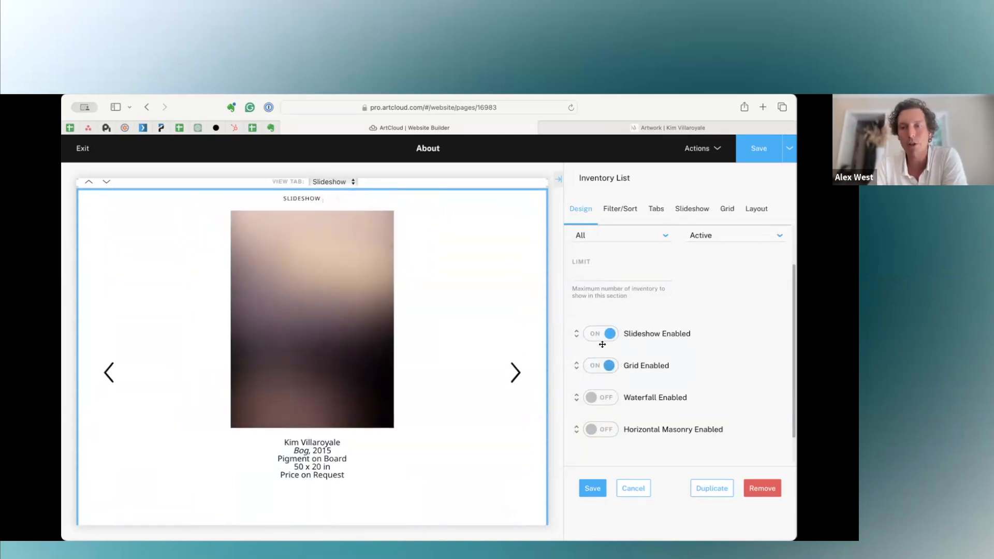
click(601, 335)
scroll(666, 365, up, 2)
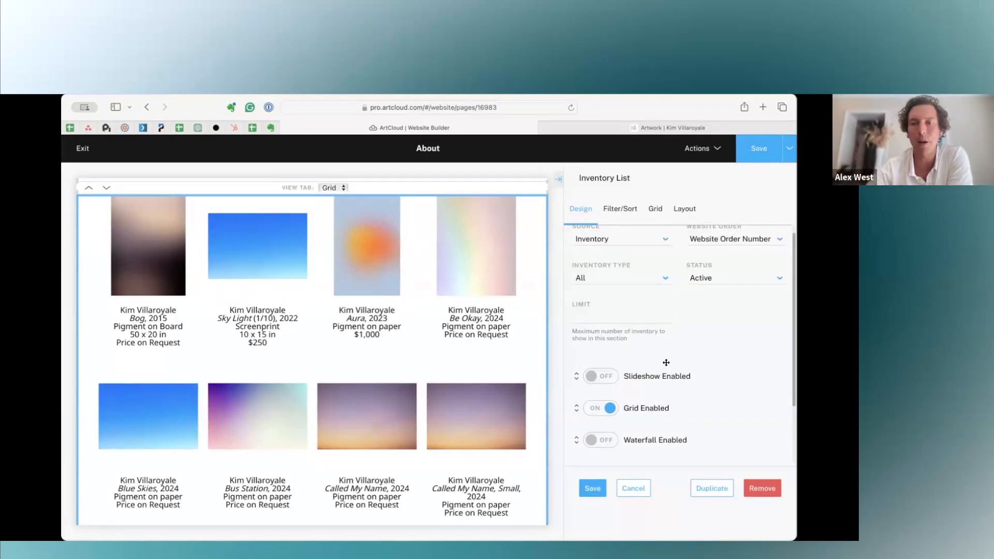
scroll(666, 362, up, 1)
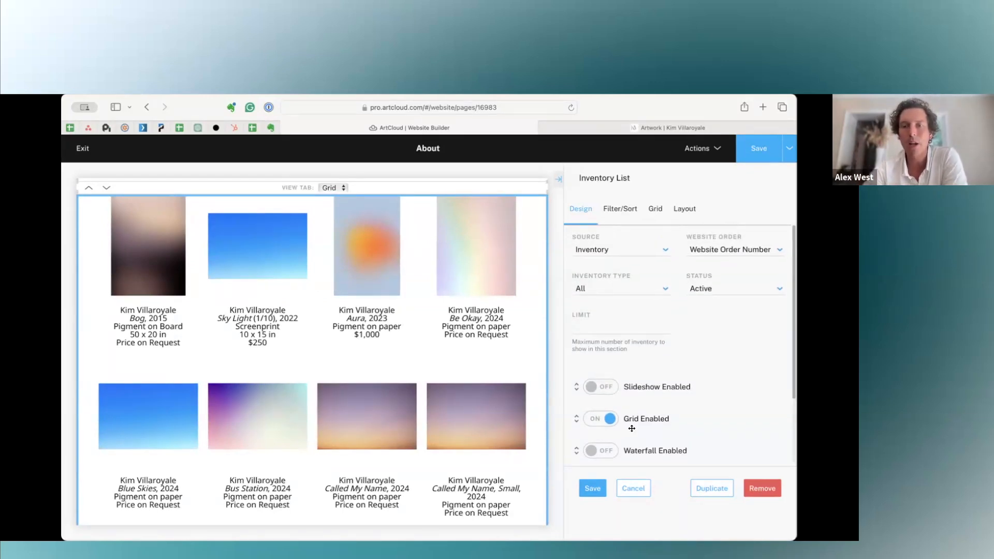
Set the inventory grid's animation to Vertical Slide, its column spacing to 60 px and its column count to 3.
click(655, 218)
scroll(613, 267, down, 2)
click(640, 271)
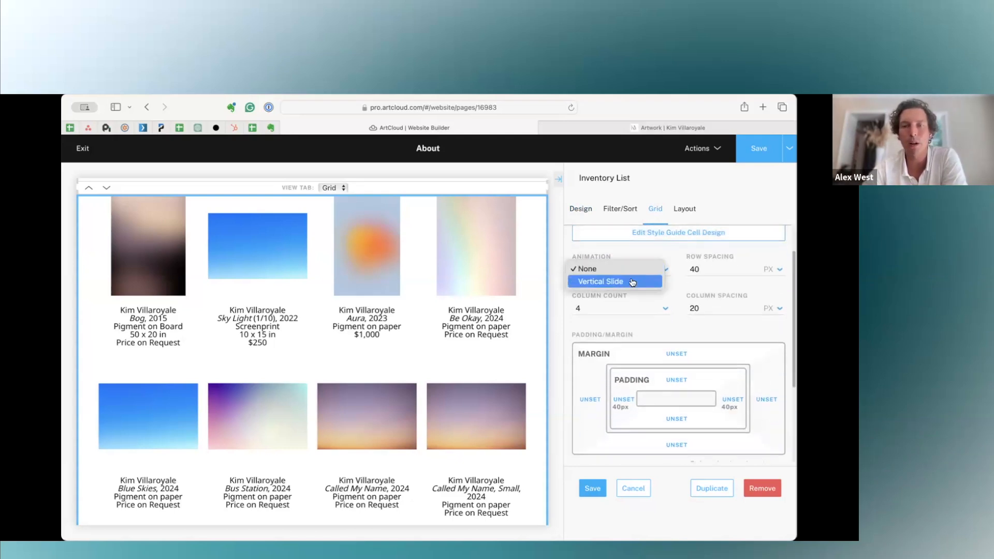
click(631, 283)
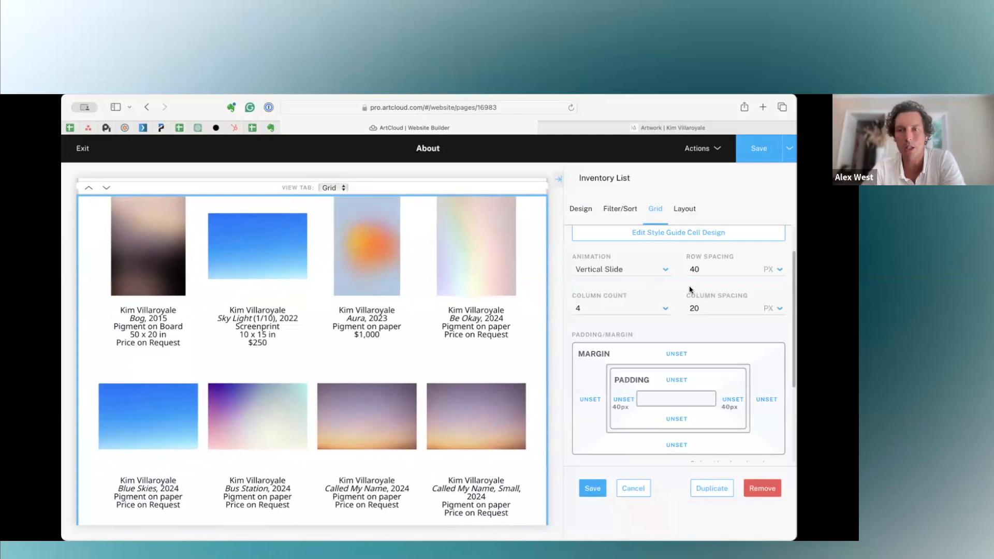
double_click(709, 271)
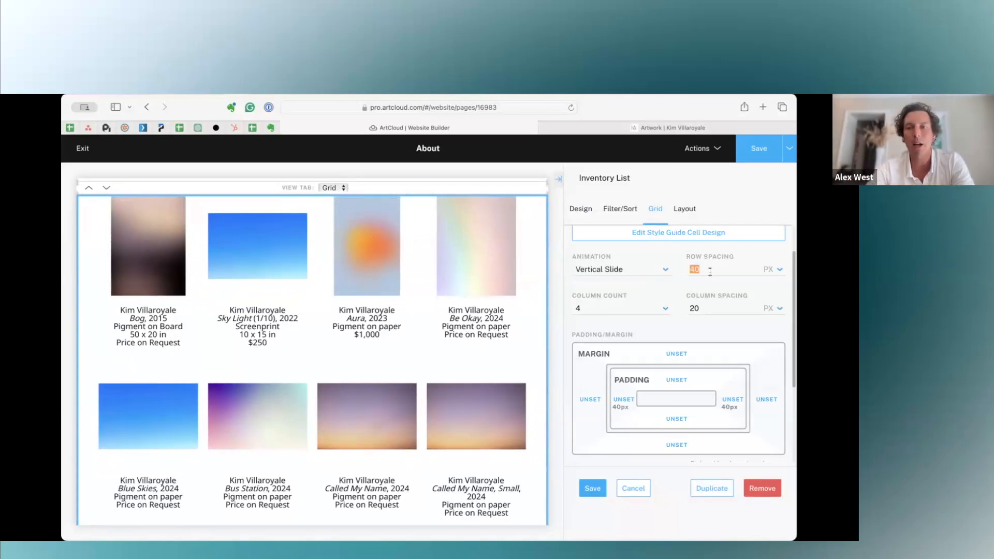
key(Tab)
text(60)
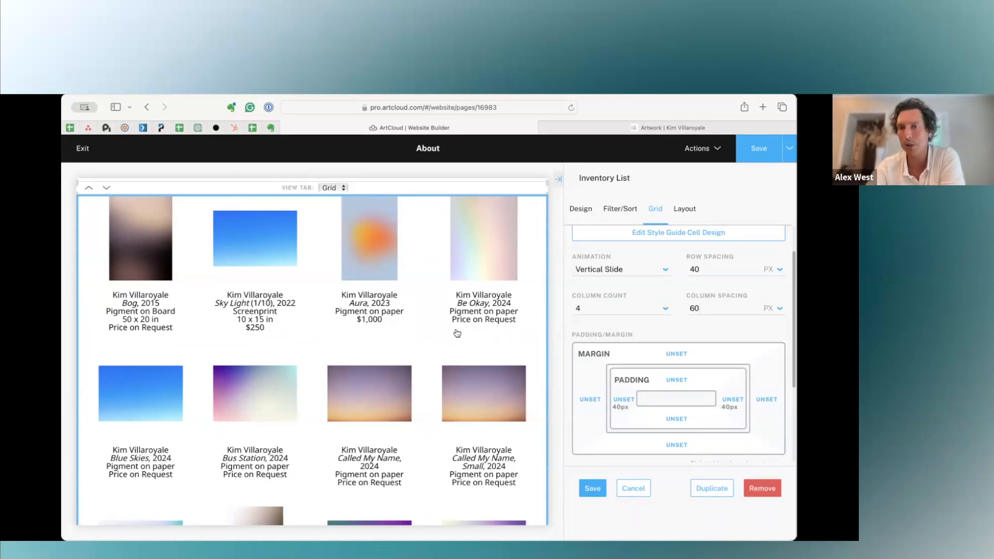
click(617, 308)
click(615, 300)
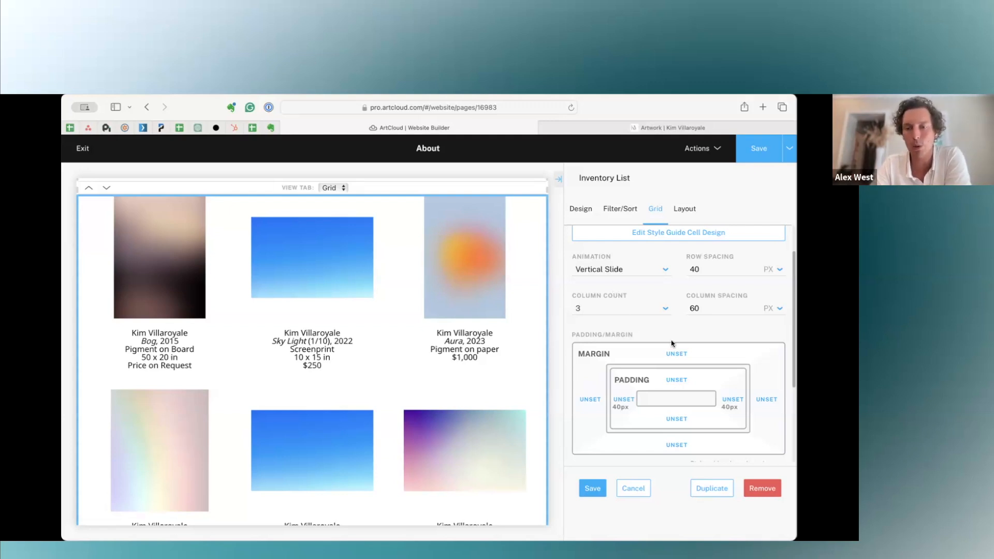
Enable sorting and filtering with the Medium filter for the Inventory block, review the filter options and cancel the block's edits.
scroll(672, 343, up, 2)
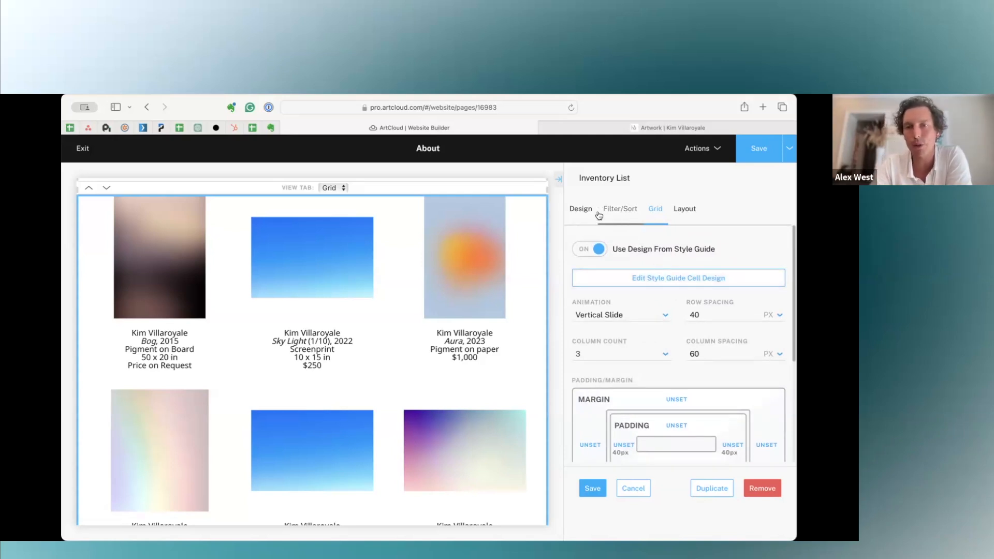
click(618, 211)
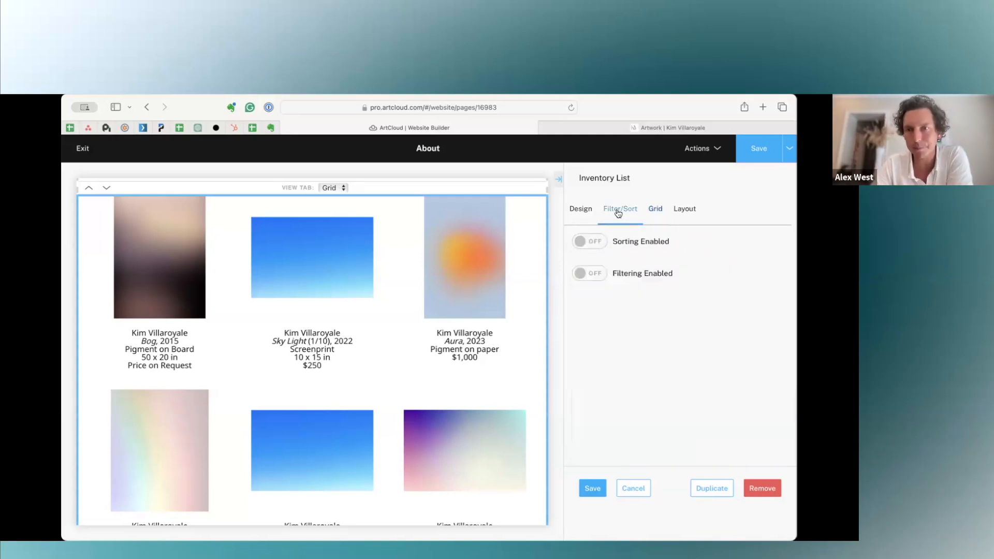
click(595, 242)
click(598, 273)
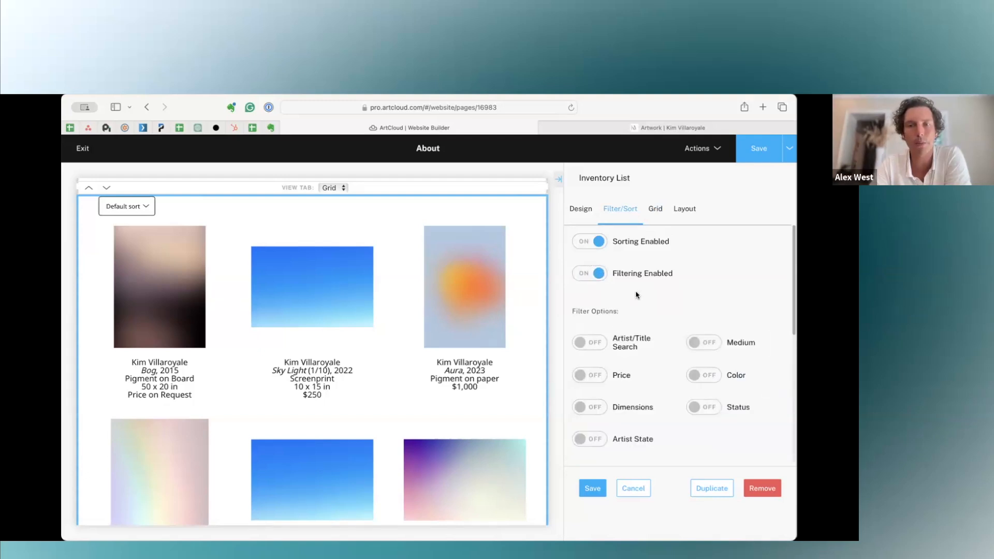
scroll(650, 325, down, 1)
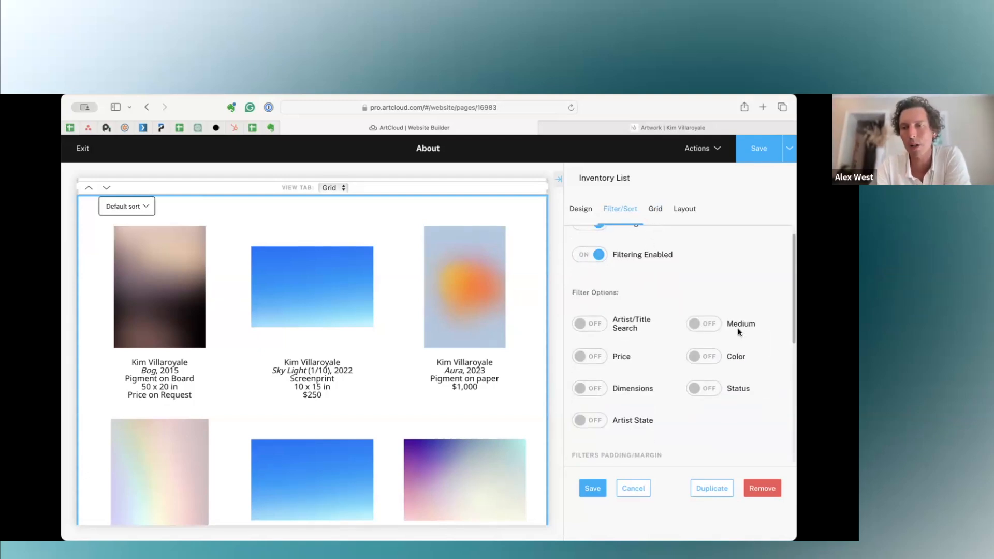
click(707, 325)
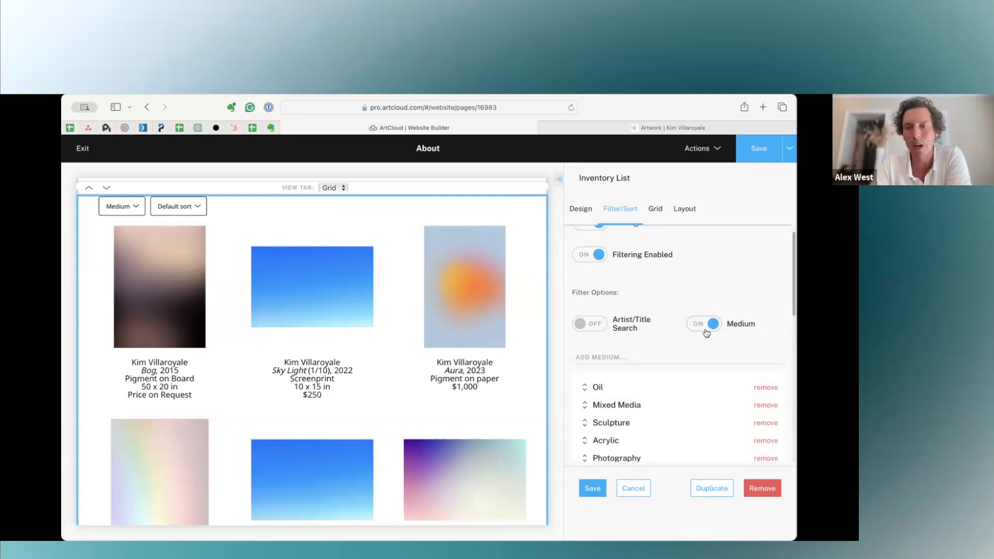
scroll(657, 428, down, 5)
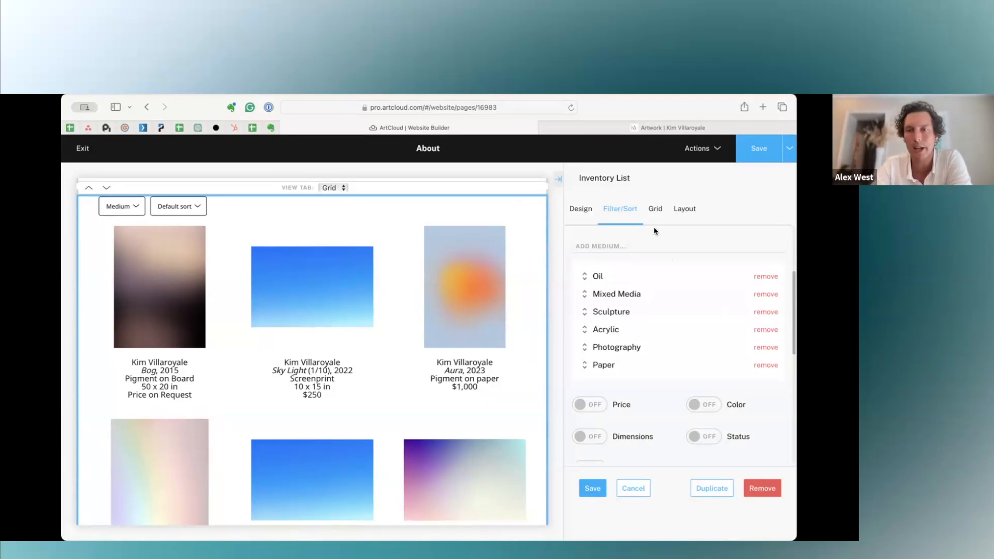
scroll(669, 302, down, 5)
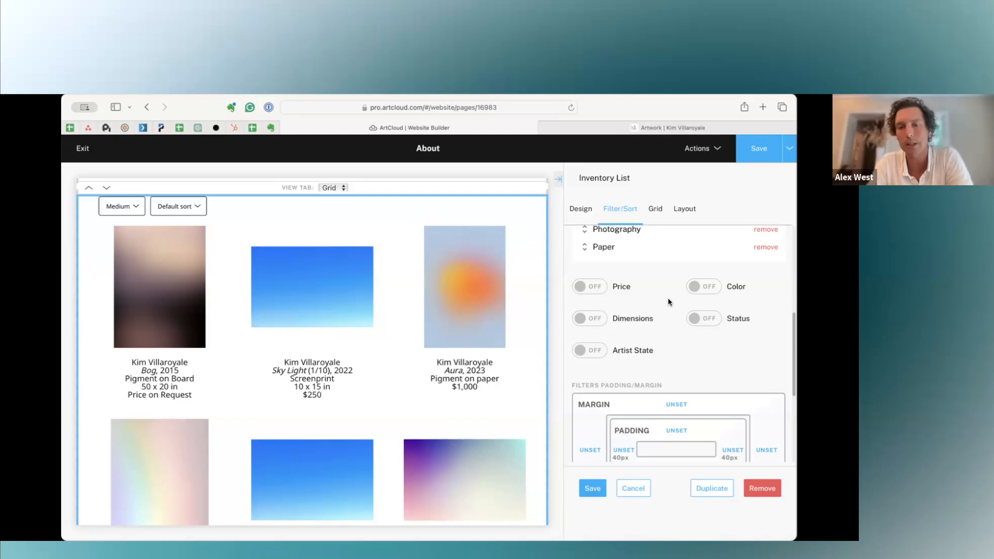
click(633, 490)
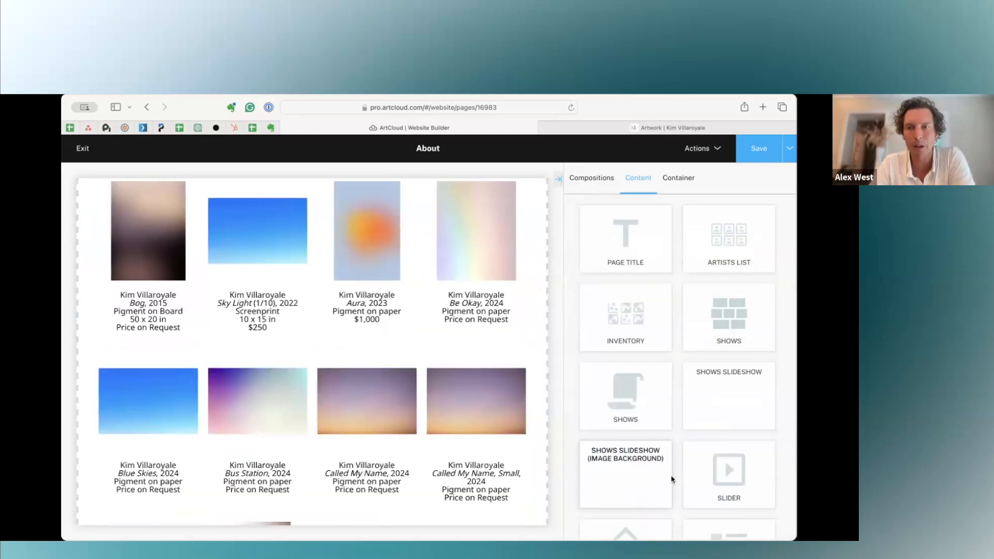
Switch to the public website's Artwork page, open the artwork Bog and view its inquiry form before closing it.
click(627, 127)
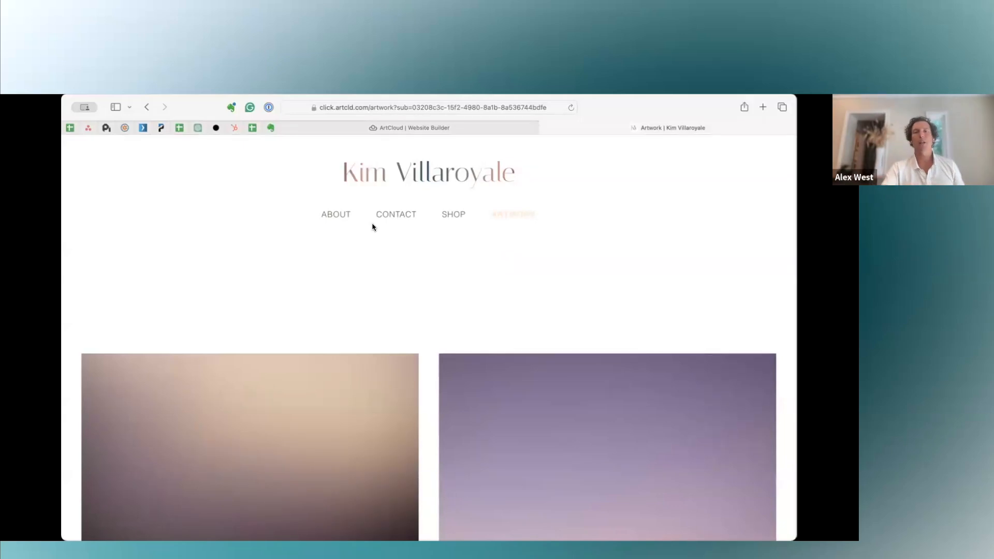
scroll(457, 325, down, 5)
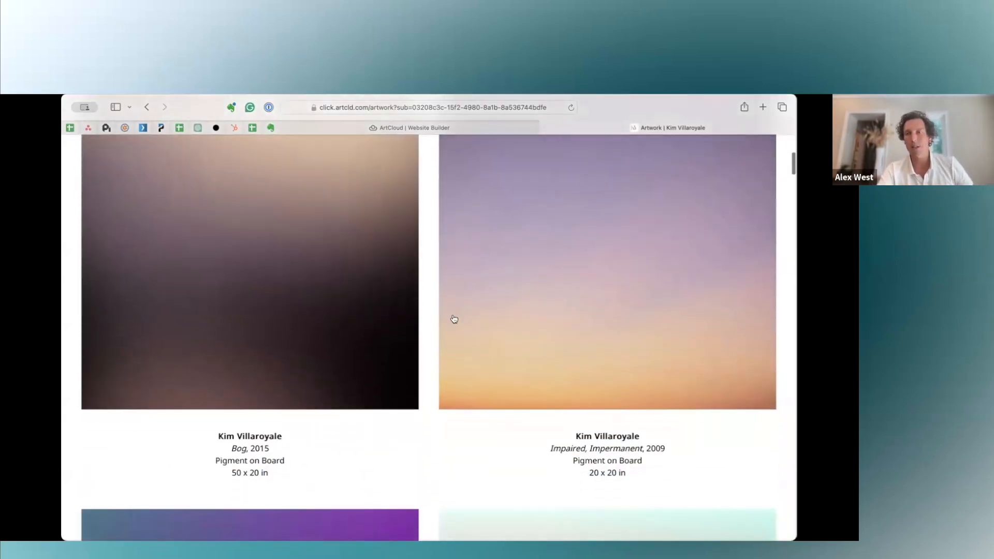
click(342, 344)
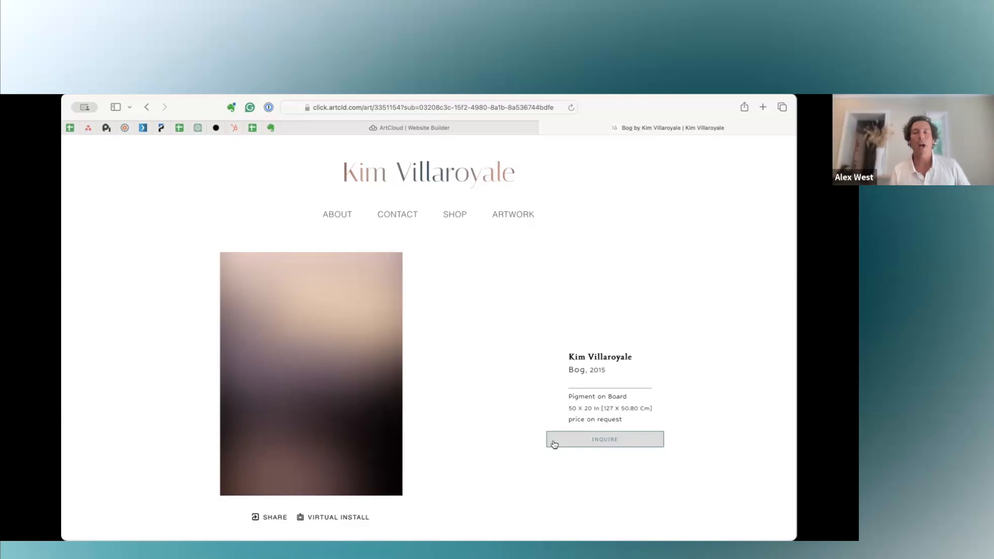
click(583, 443)
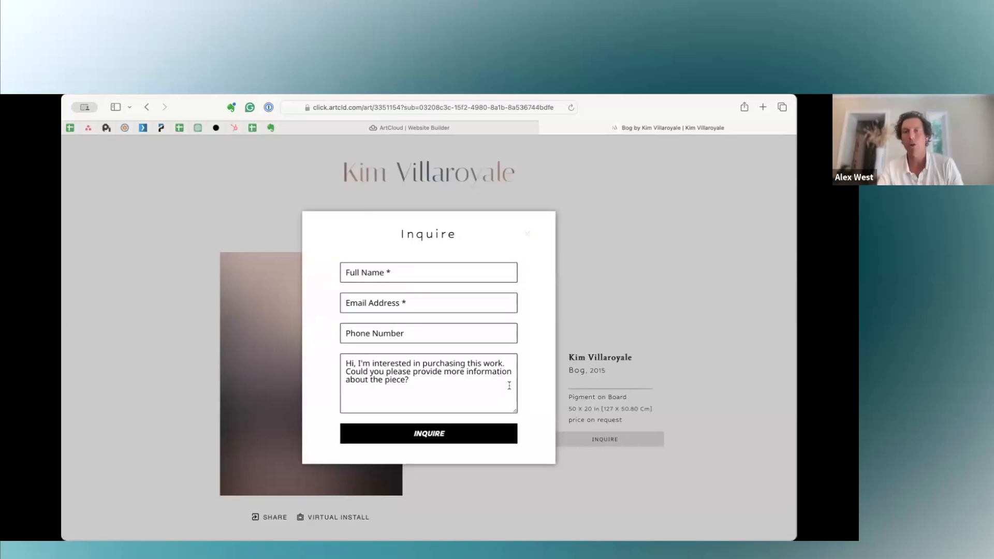
click(526, 234)
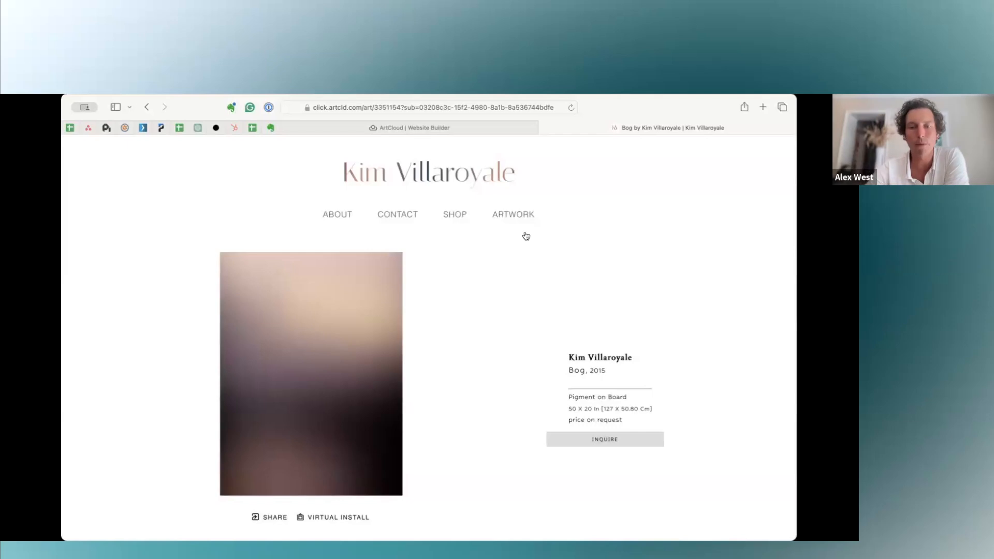
View the share options and the virtual install preview for the artwork Bog, closing each one.
click(272, 517)
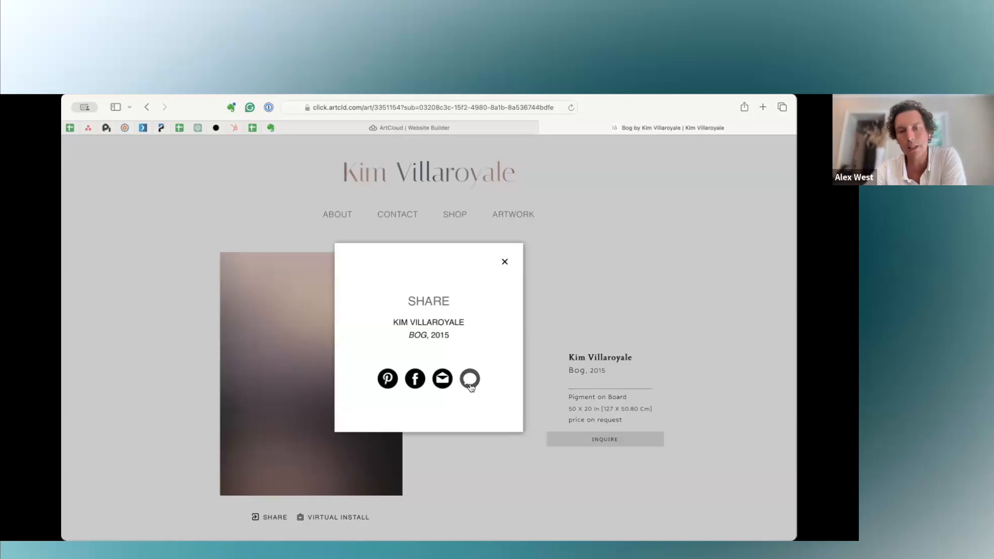
click(505, 262)
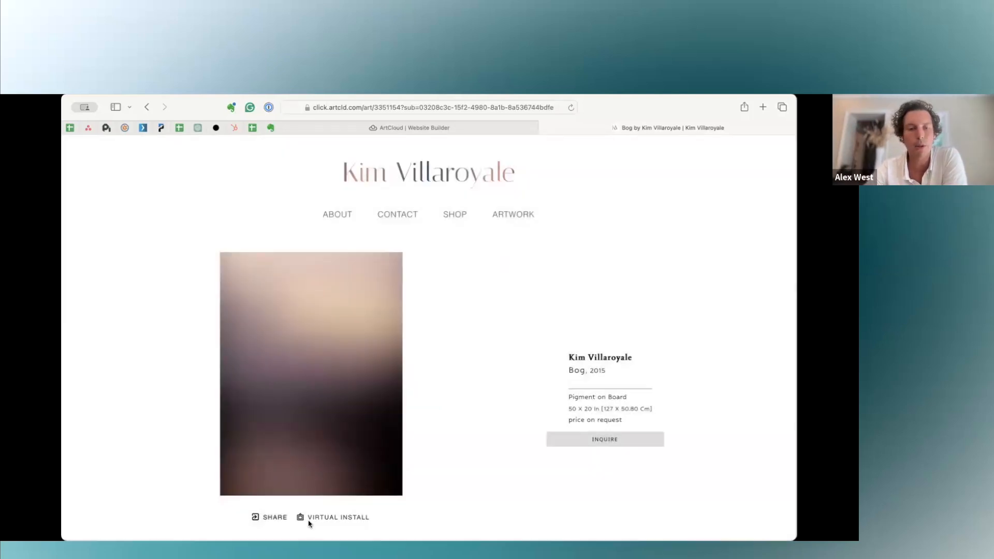
click(313, 518)
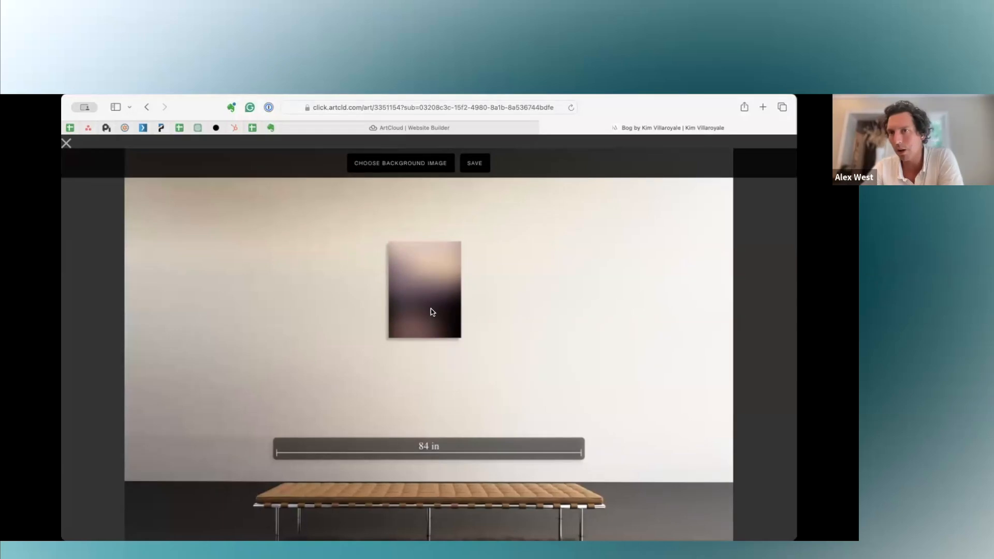
click(66, 143)
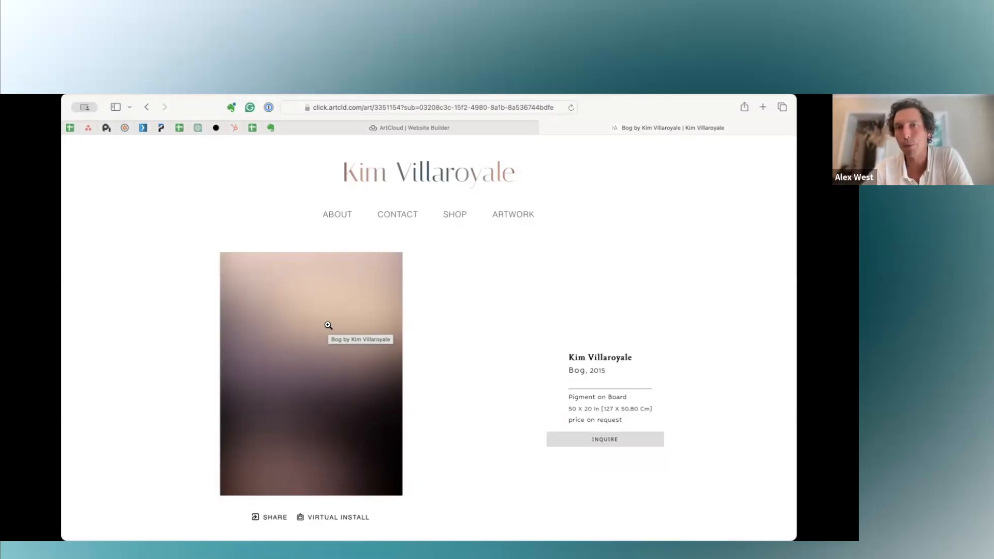
Return to the ArtCloud website builder and exit the About page editor without saving the design changes.
click(465, 131)
click(673, 129)
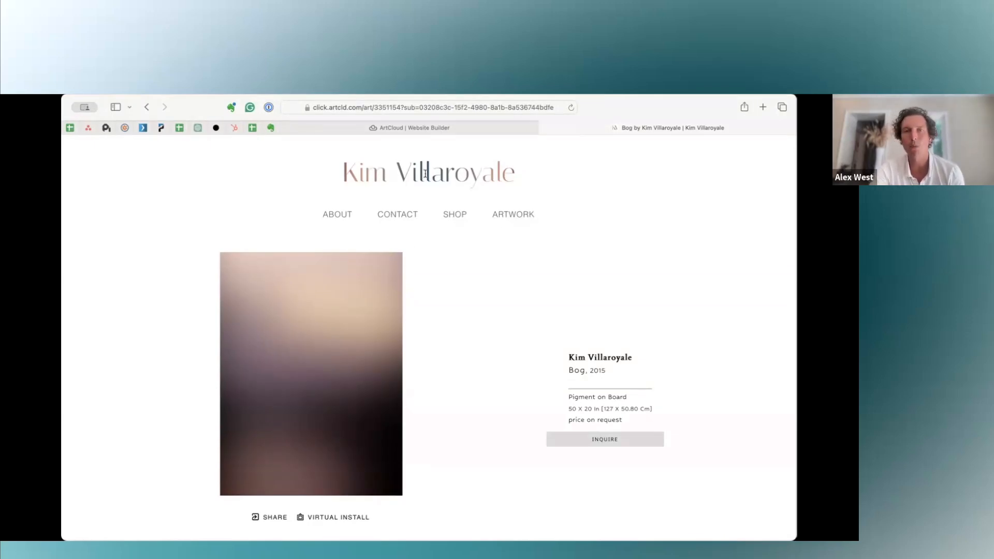
click(432, 127)
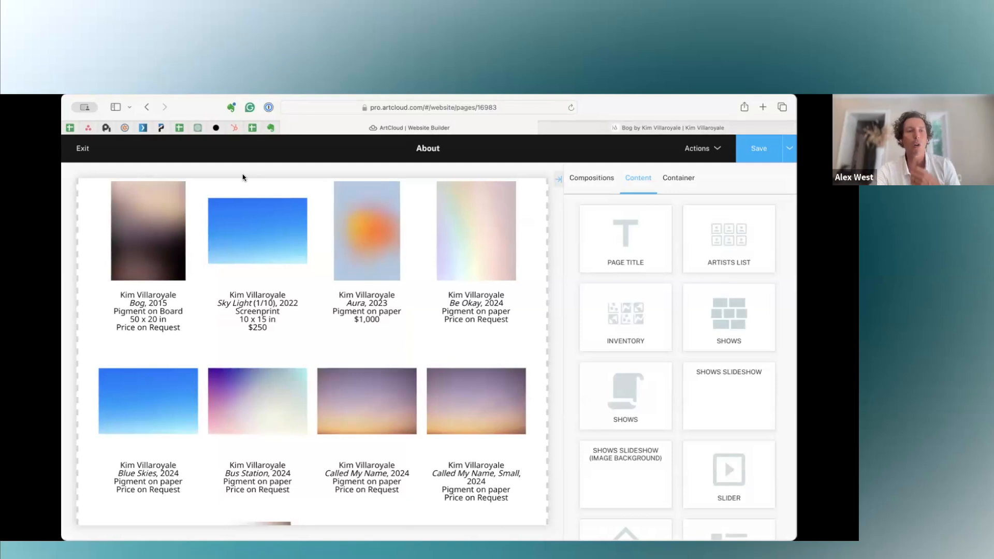
click(84, 148)
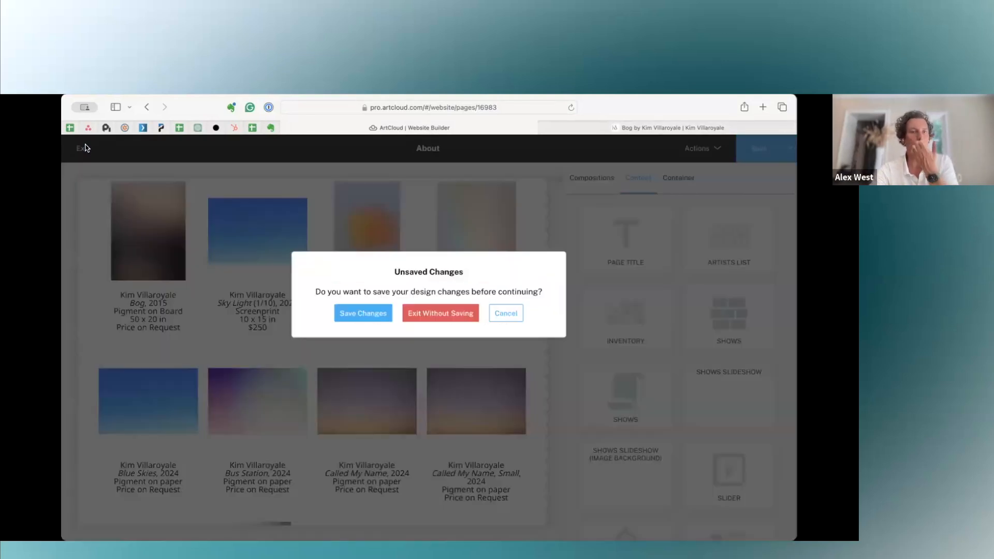
click(426, 317)
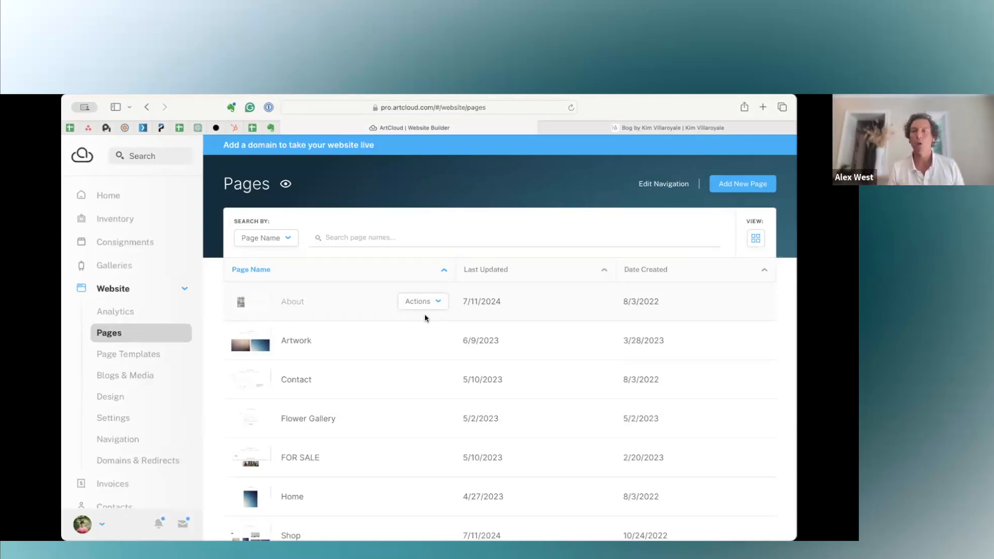
Open the website's Page Templates, check the Bog artwork page on the public site and return to review the available templates.
click(142, 360)
mouse_move(314, 390)
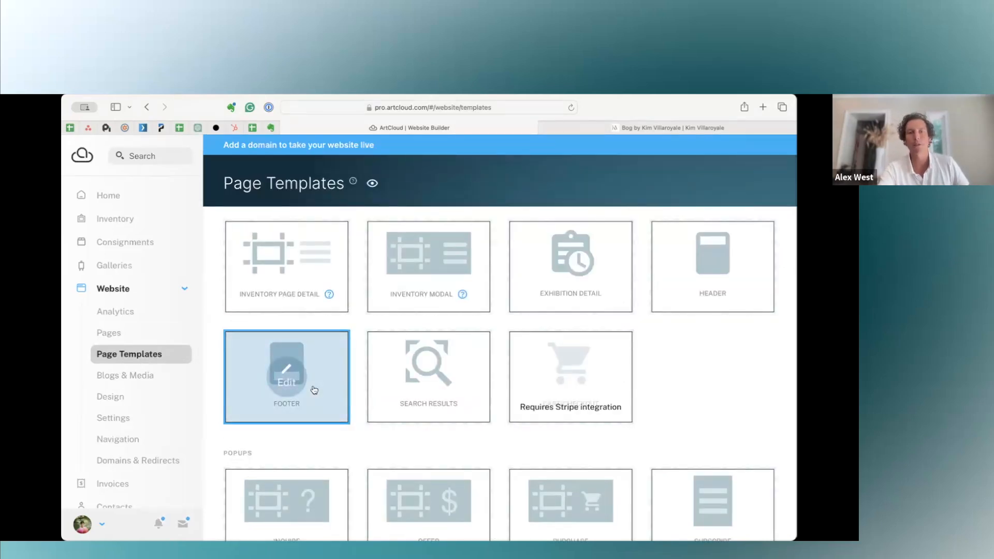
mouse_move(314, 272)
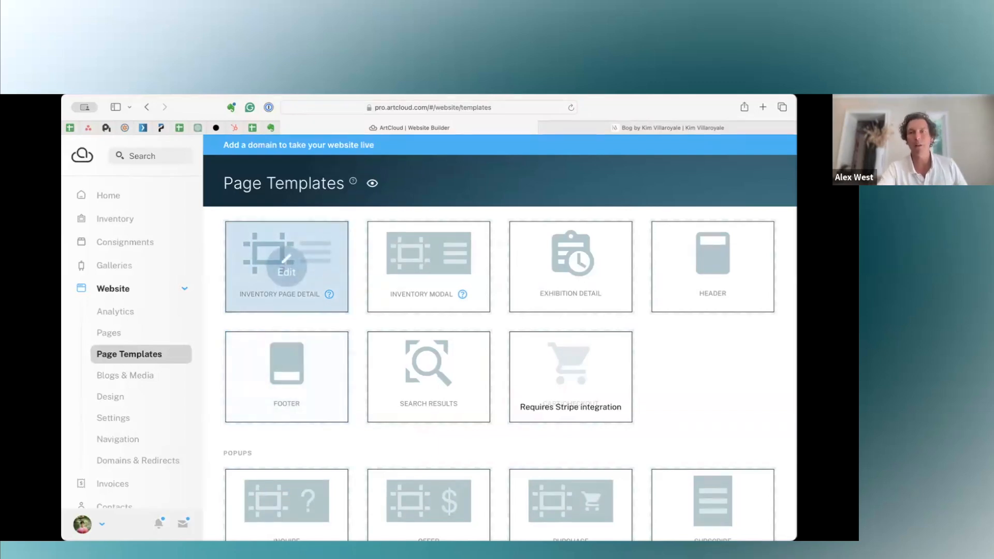
click(598, 127)
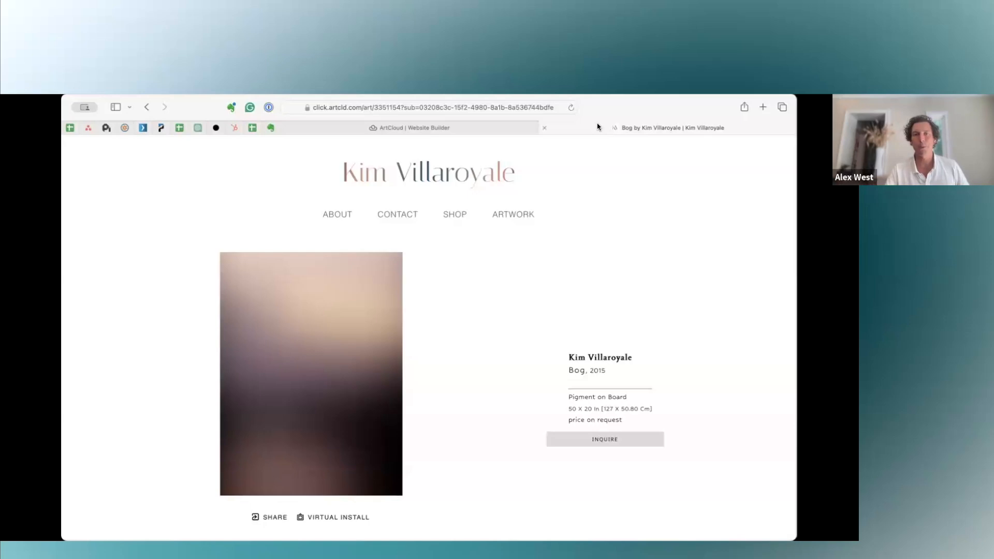
click(474, 125)
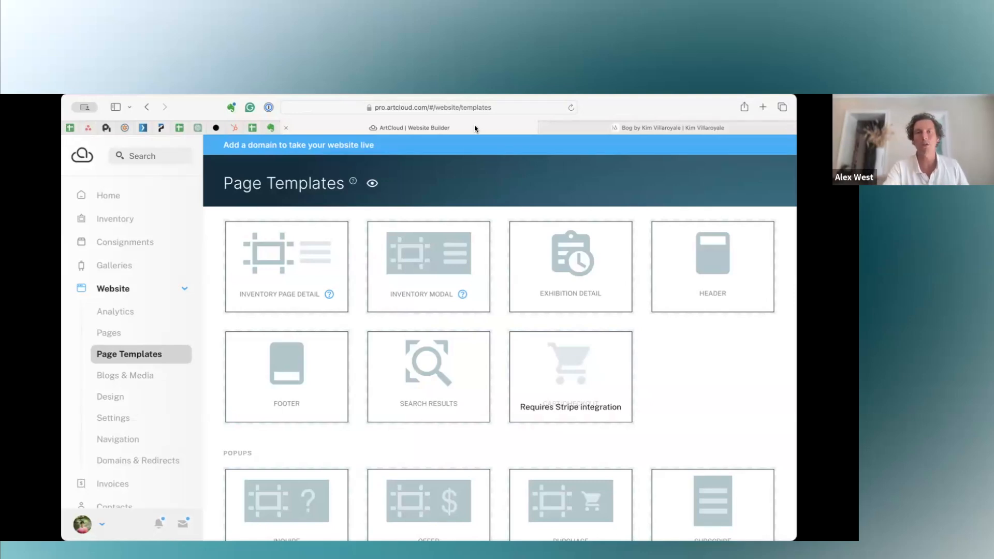
mouse_move(426, 271)
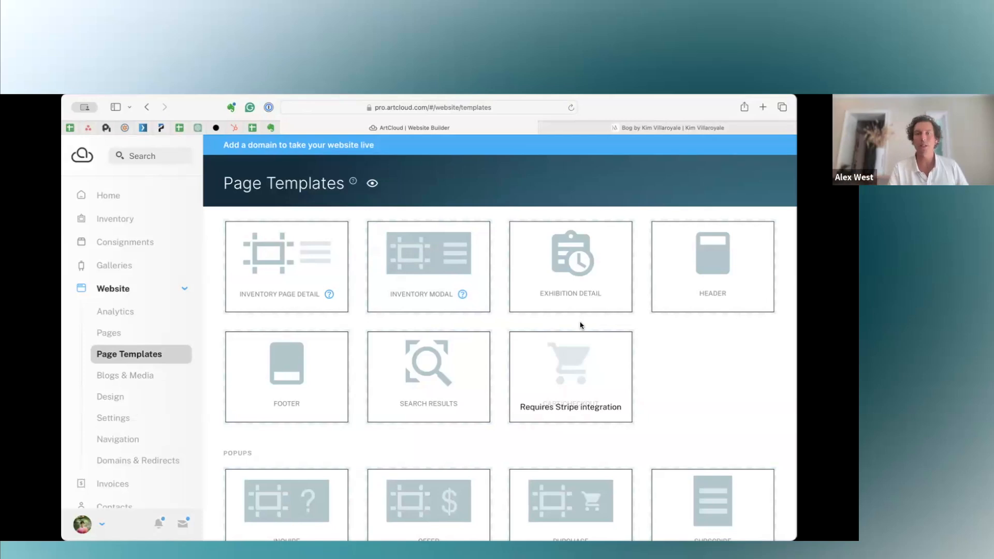
mouse_move(570, 277)
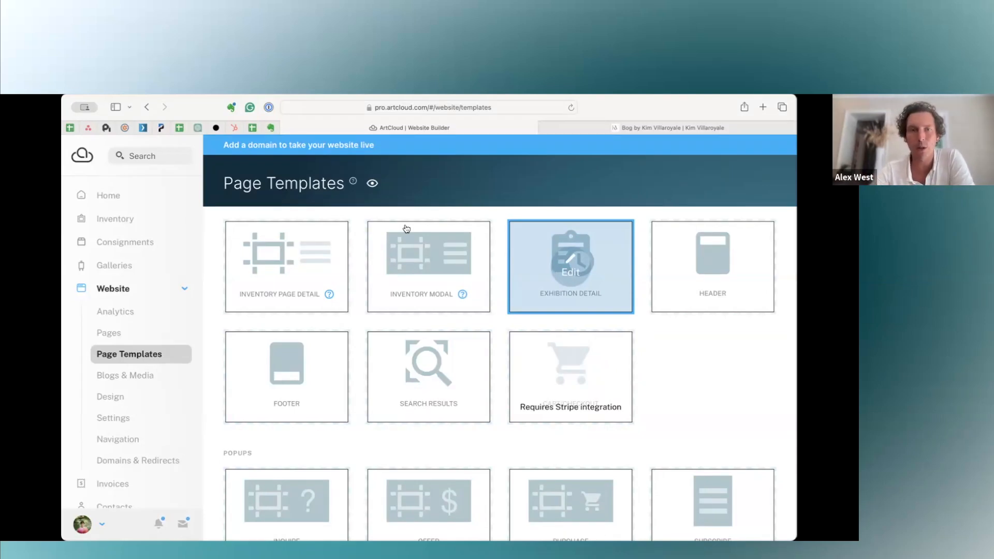
Open the Inventory Page Detail template for editing and examine its artwork layout and buttons.
click(282, 266)
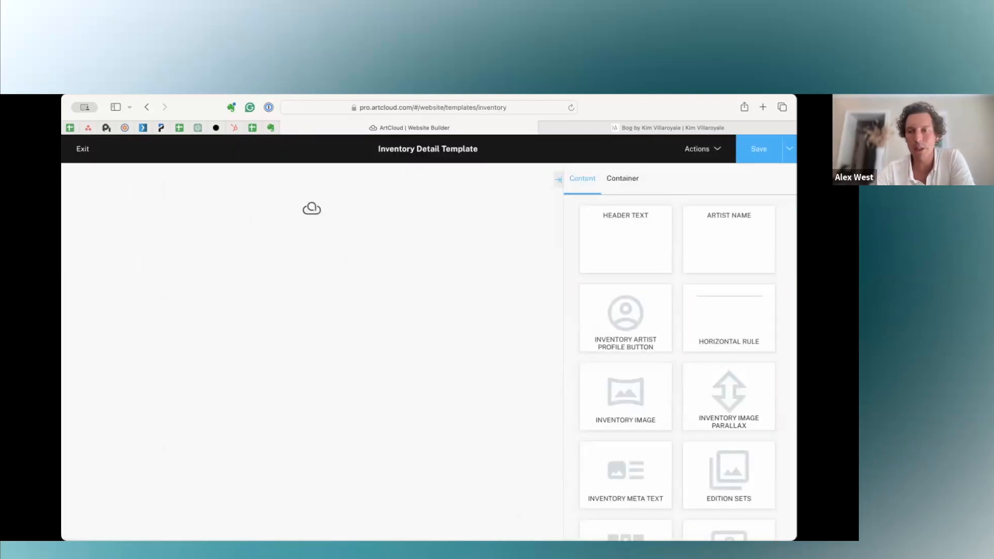
drag(796, 395, 900, 394)
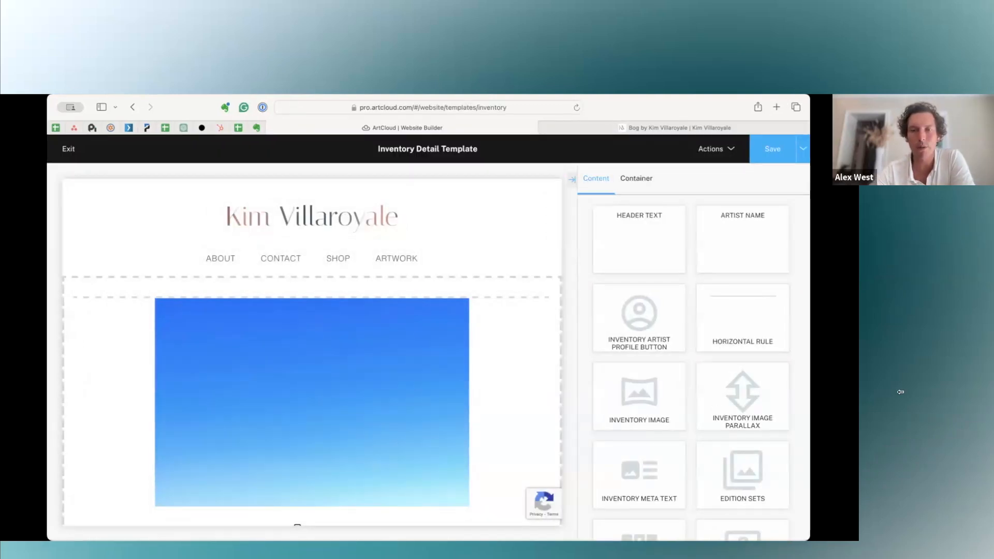
scroll(453, 396, down, 2)
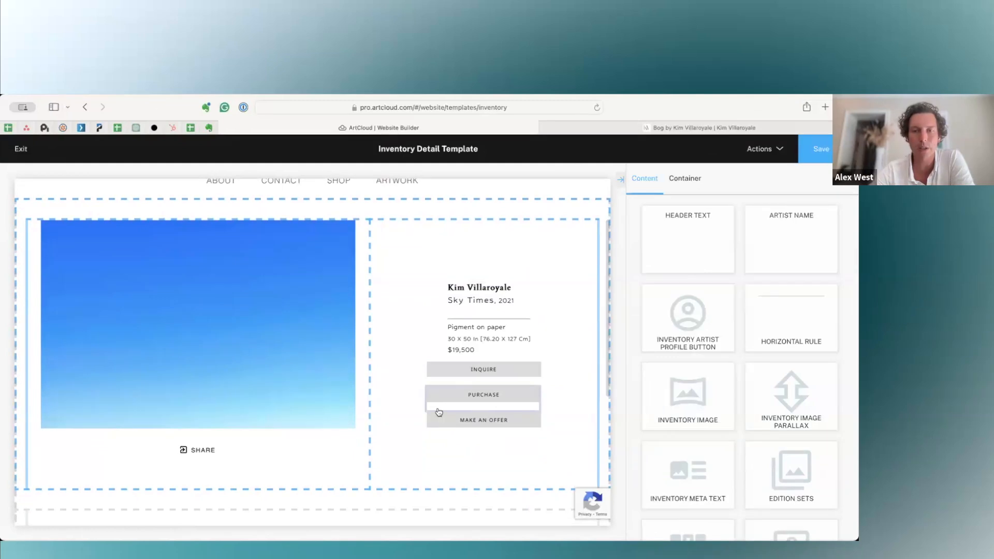
scroll(462, 436, up, 1)
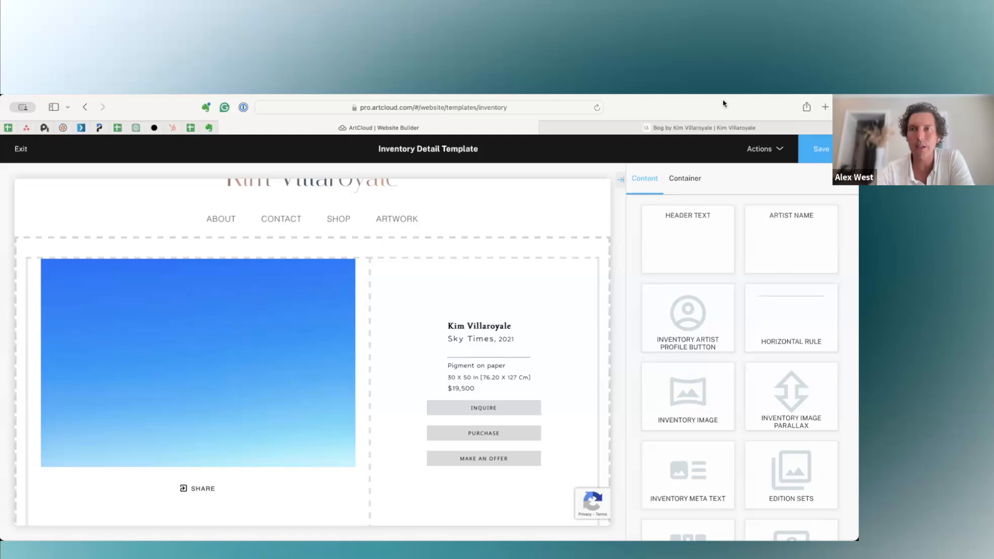
Choose the artwork Tetherball, 2014 as the design resource for the Inventory Detail Template.
click(763, 150)
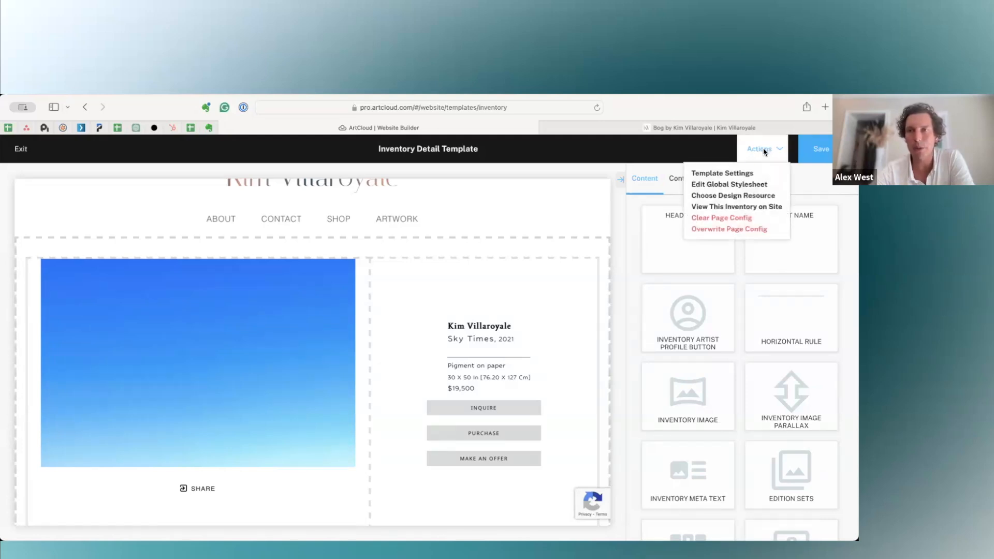
click(724, 201)
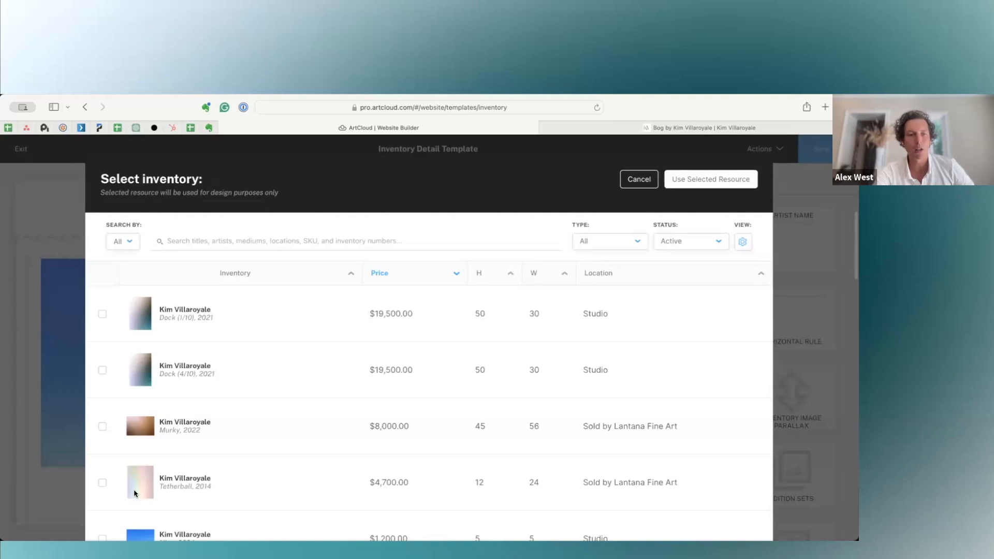
click(102, 484)
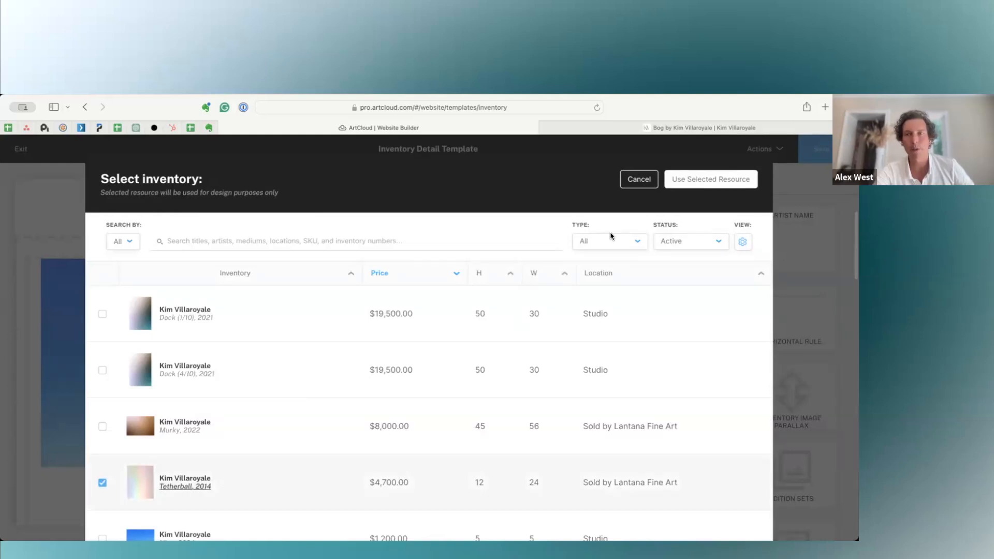
click(680, 181)
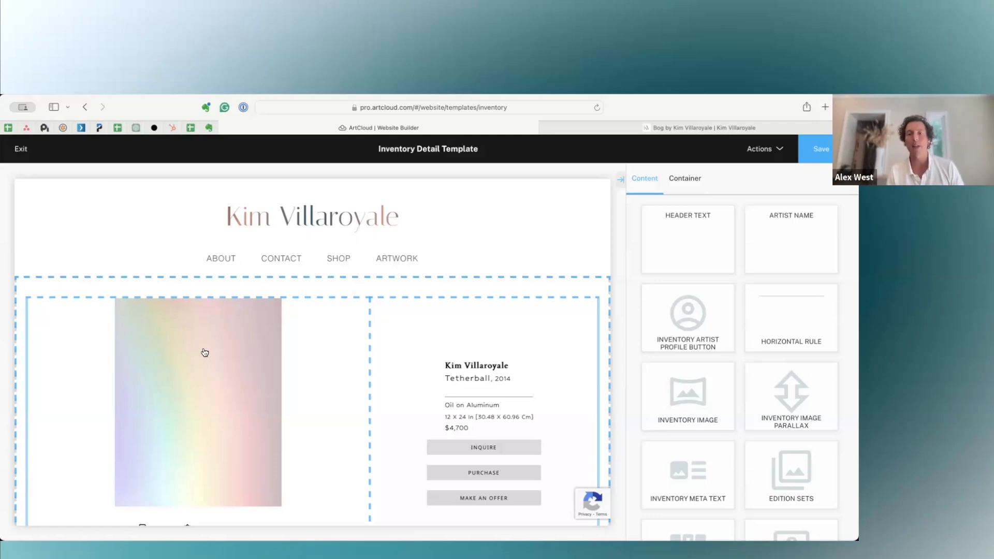
Switch off Include Share and Include Virtual Install in the block below the artwork image, and switch both back on.
scroll(204, 352, down, 3)
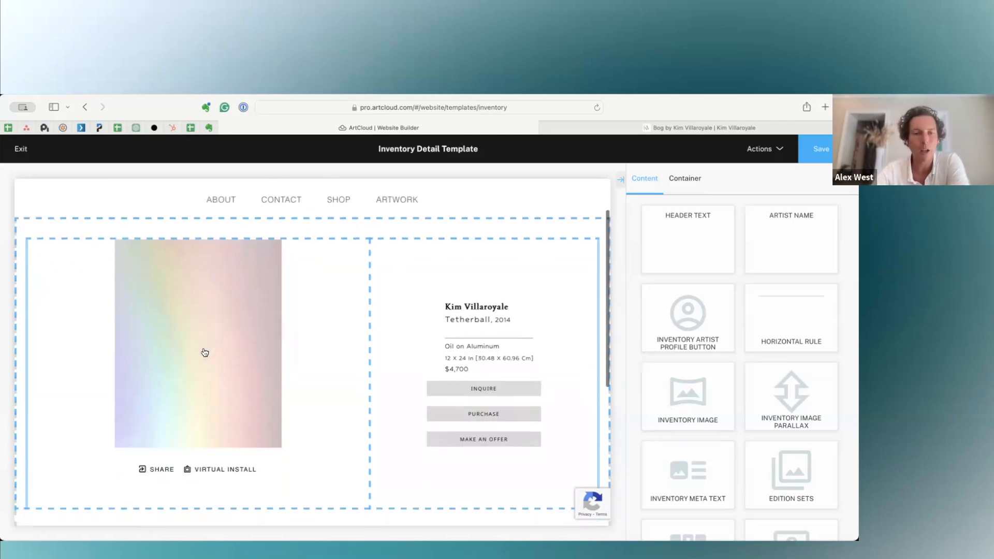
click(165, 460)
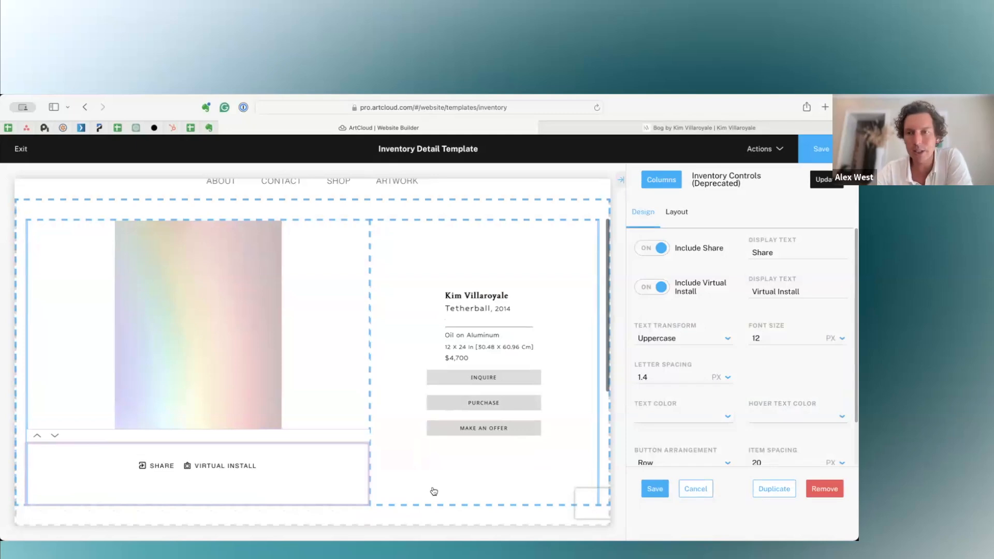
click(646, 252)
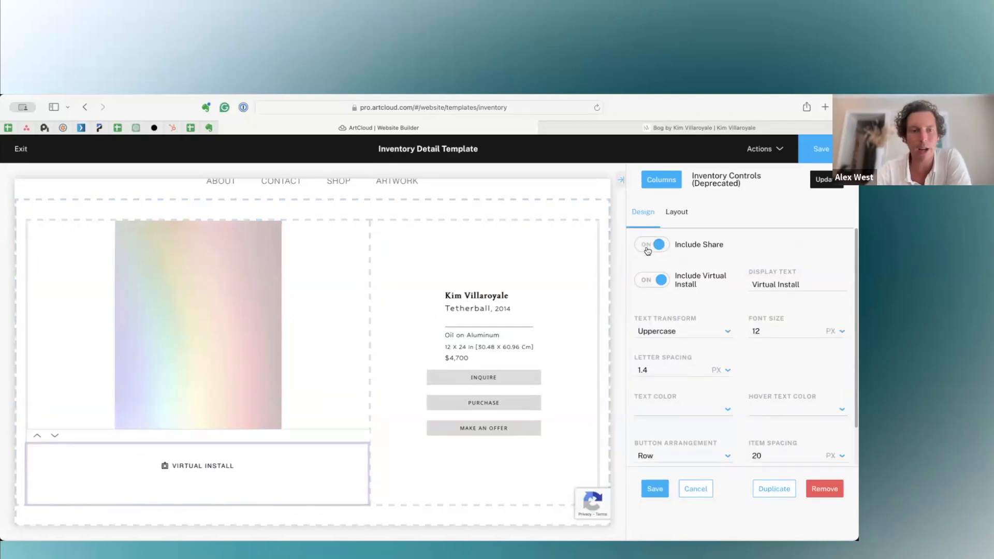
click(653, 284)
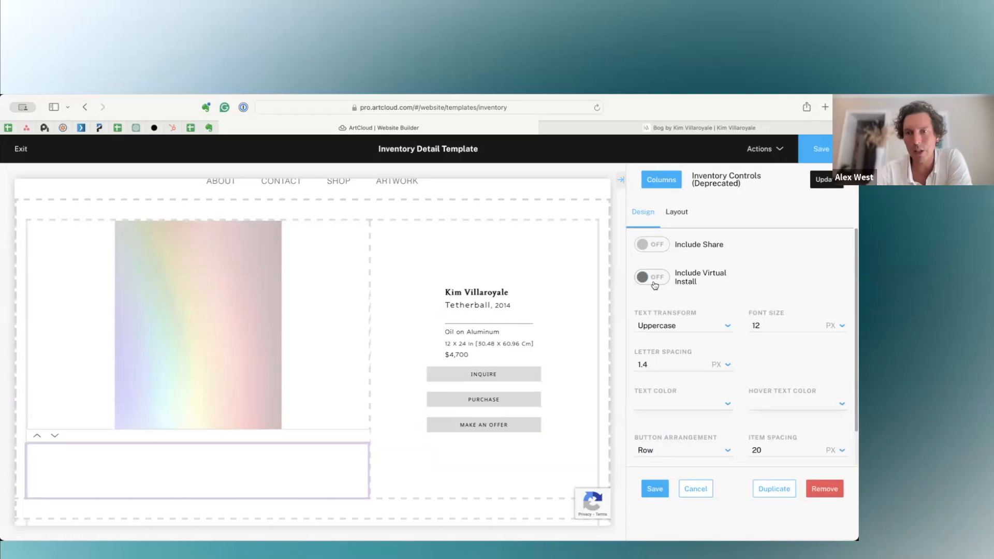
click(653, 282)
click(655, 243)
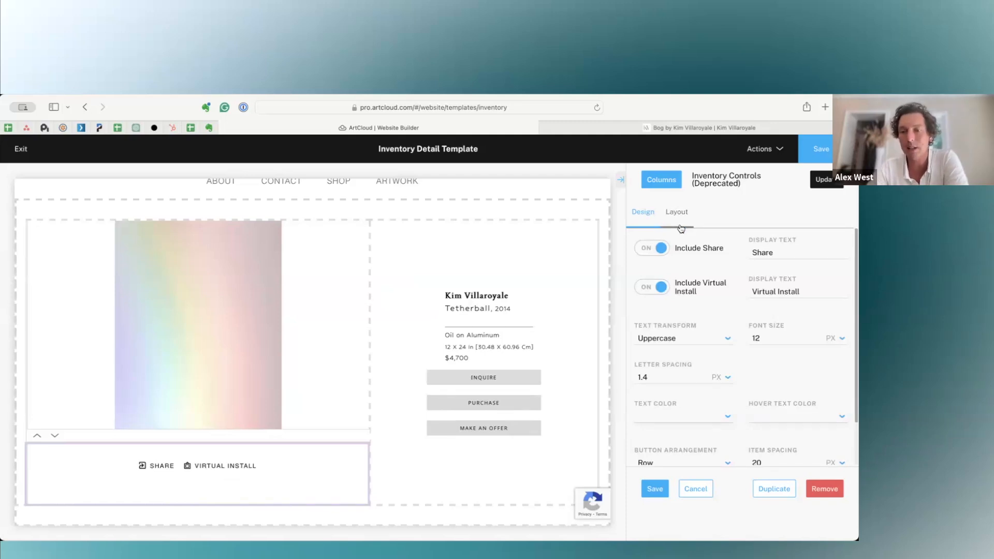
Save the Inventory Controls block's changes and open the Inventory Meta Text block's design for editing.
click(542, 285)
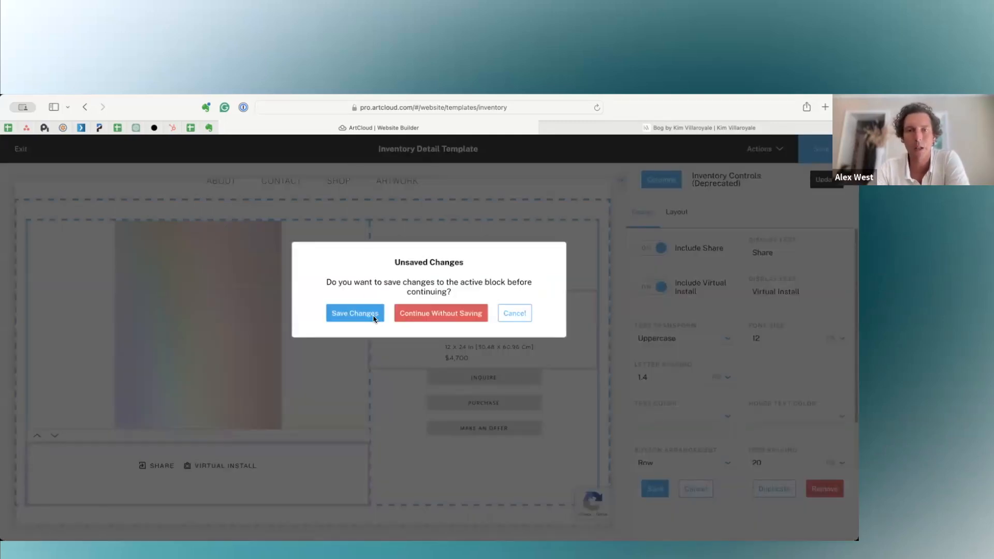
click(373, 313)
click(529, 308)
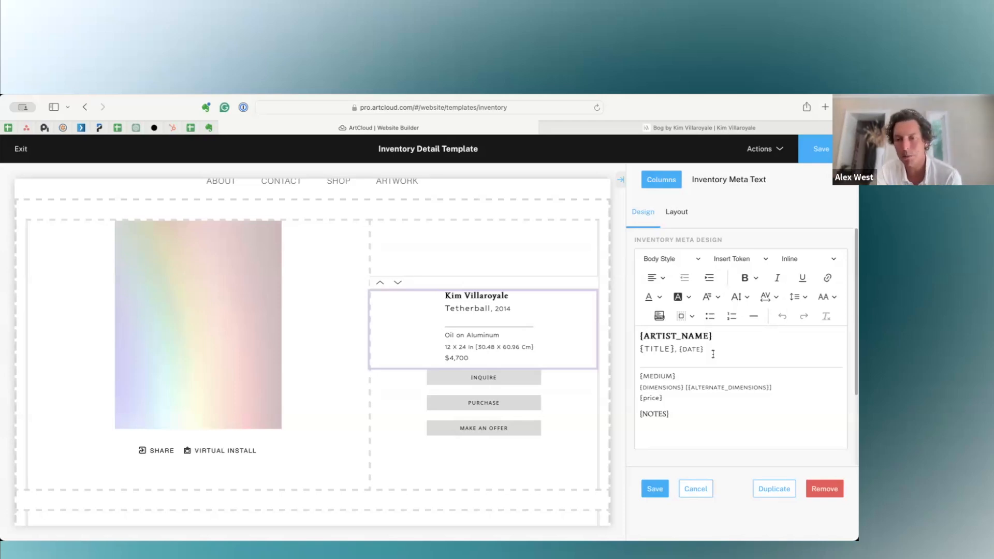
click(712, 347)
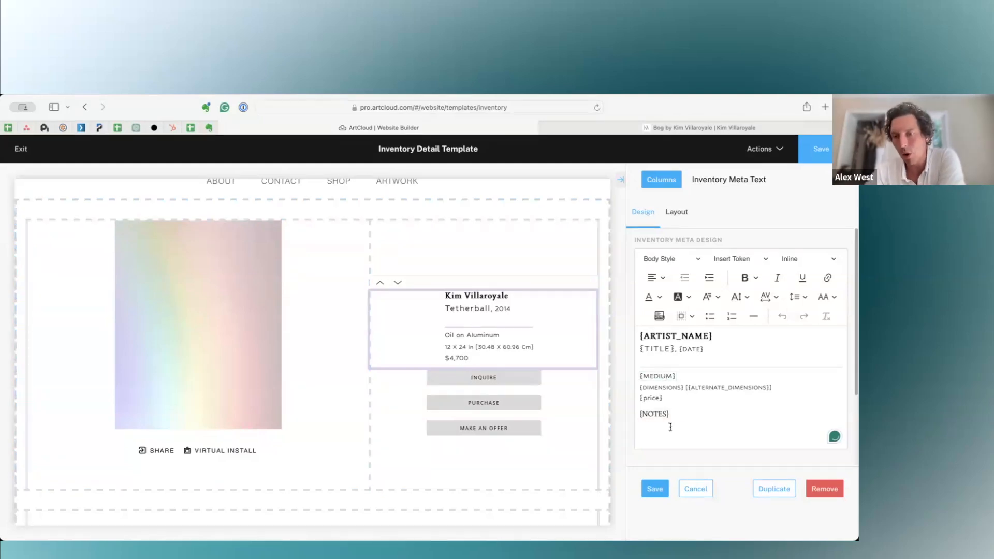
Insert an SKU token without labels on a new line below the NOTES token, and delete it again.
click(687, 416)
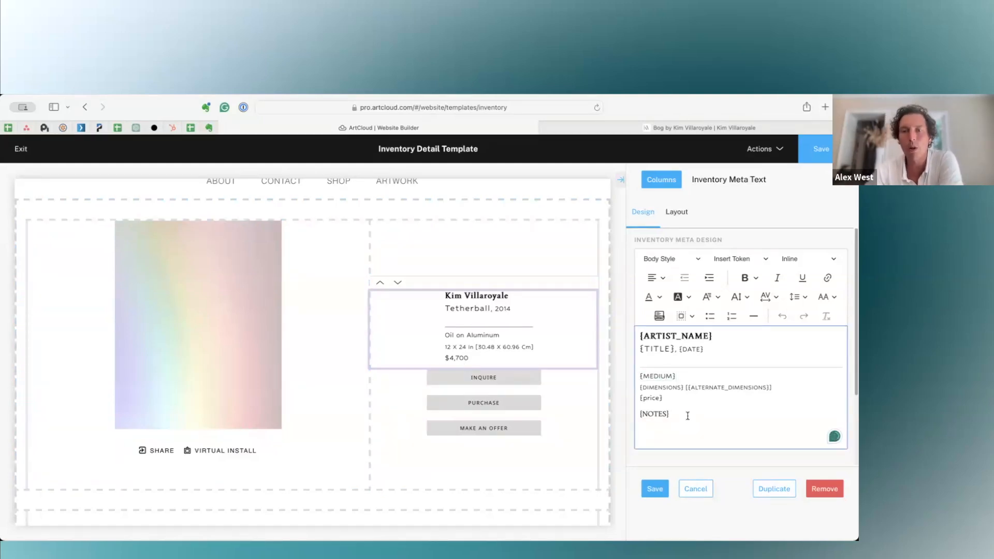
key(Return)
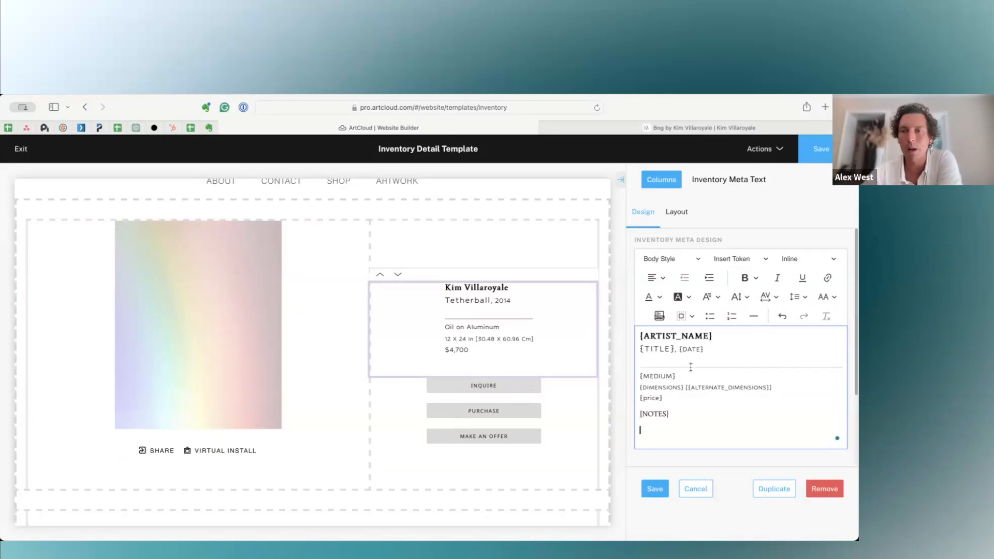
click(743, 258)
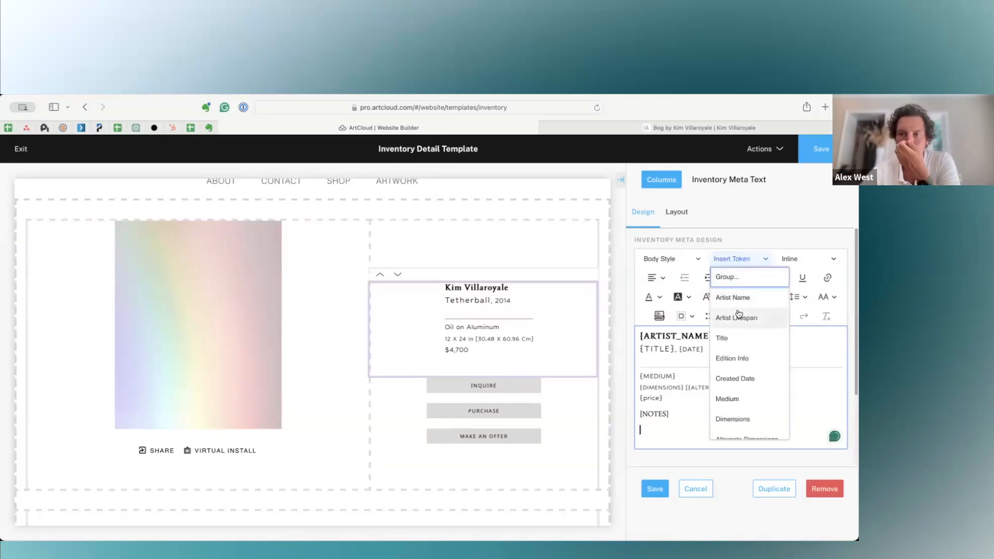
scroll(739, 331, down, 1)
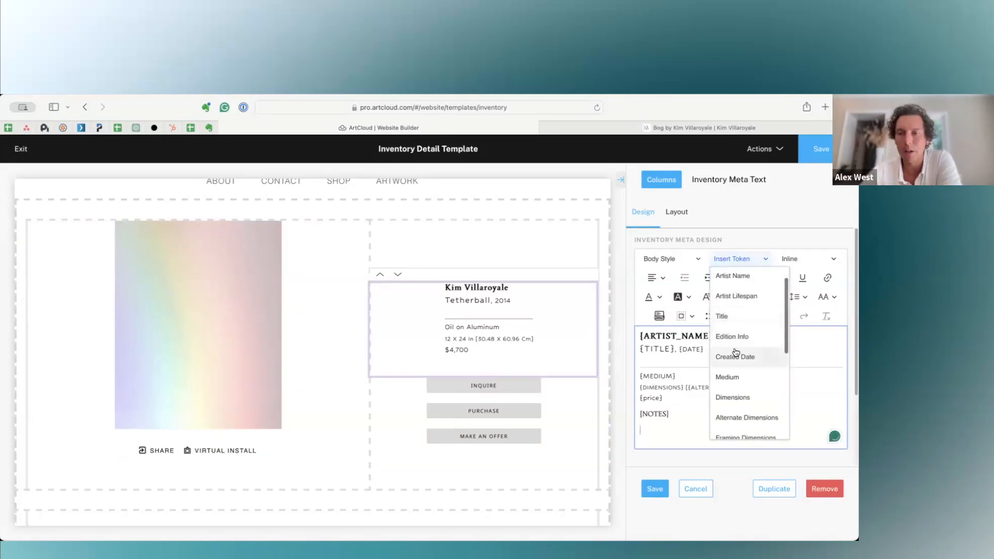
scroll(734, 375, down, 1)
scroll(735, 396, down, 3)
click(730, 407)
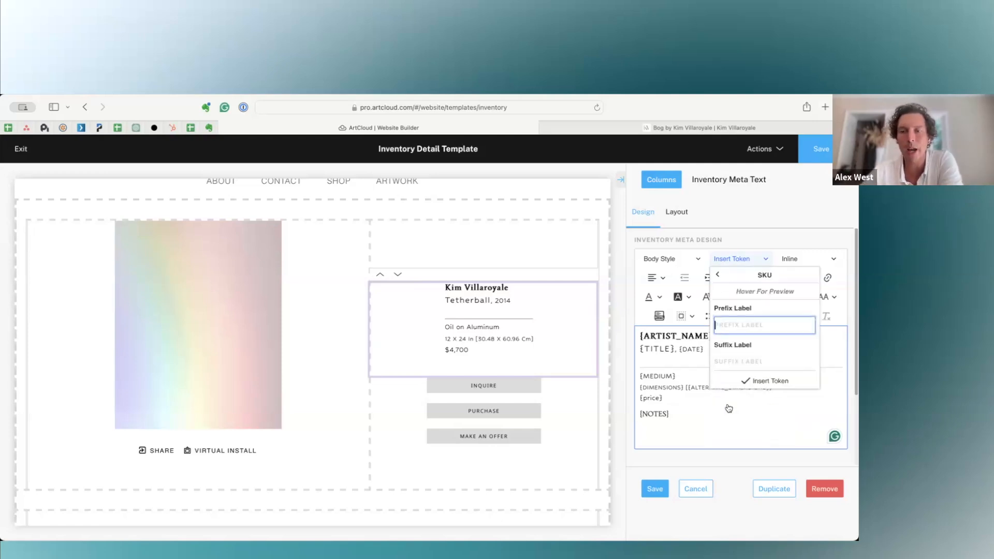
click(745, 381)
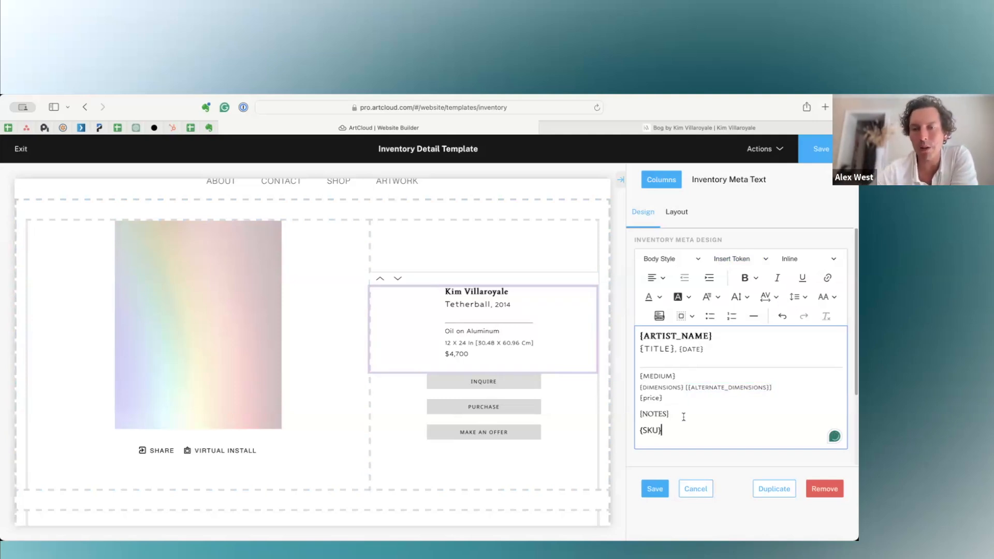
key(BackSpace)
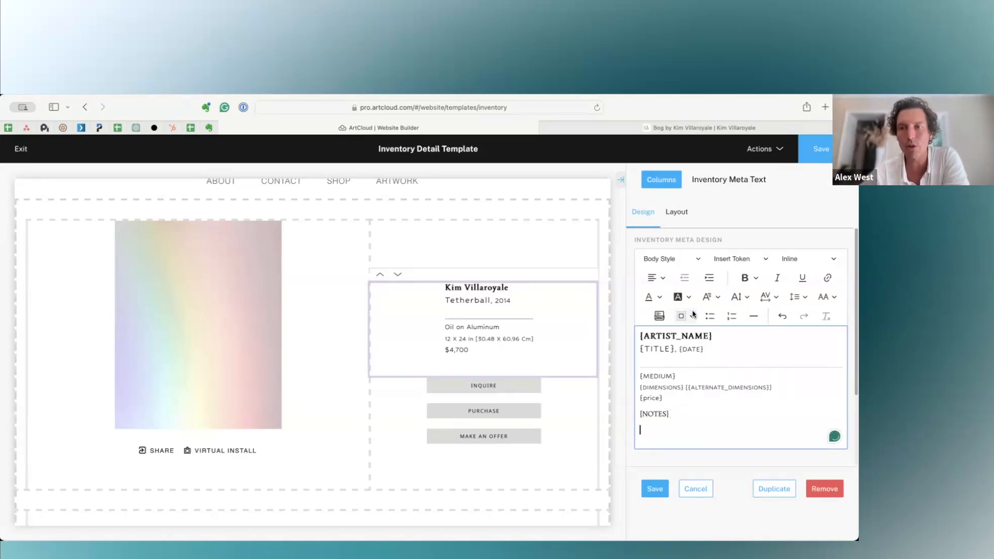
Make the price token bold in the Inventory Meta Text block.
click(655, 397)
click(651, 397)
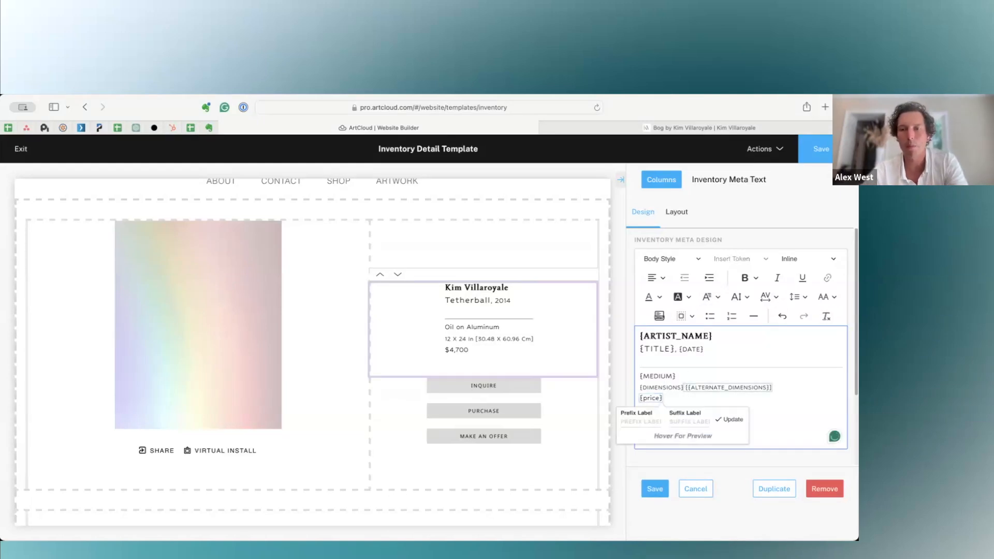
click(745, 277)
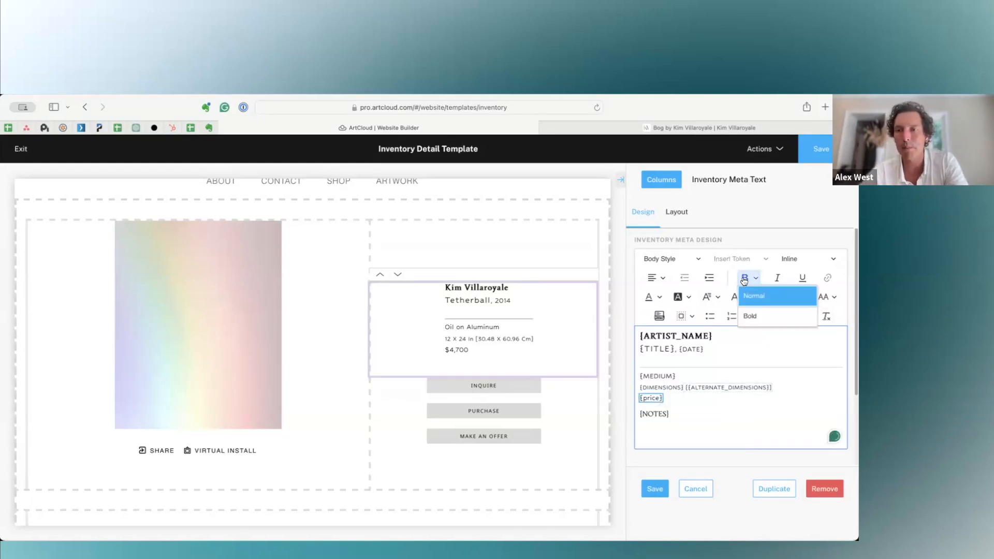
click(746, 315)
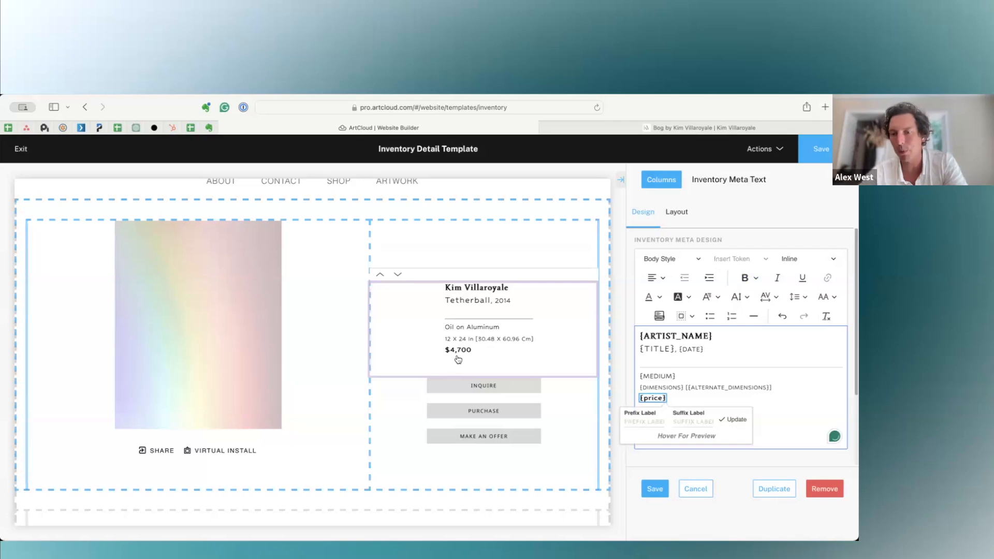
click(770, 386)
Make the title token italic in the Inventory Meta Text block.
click(663, 376)
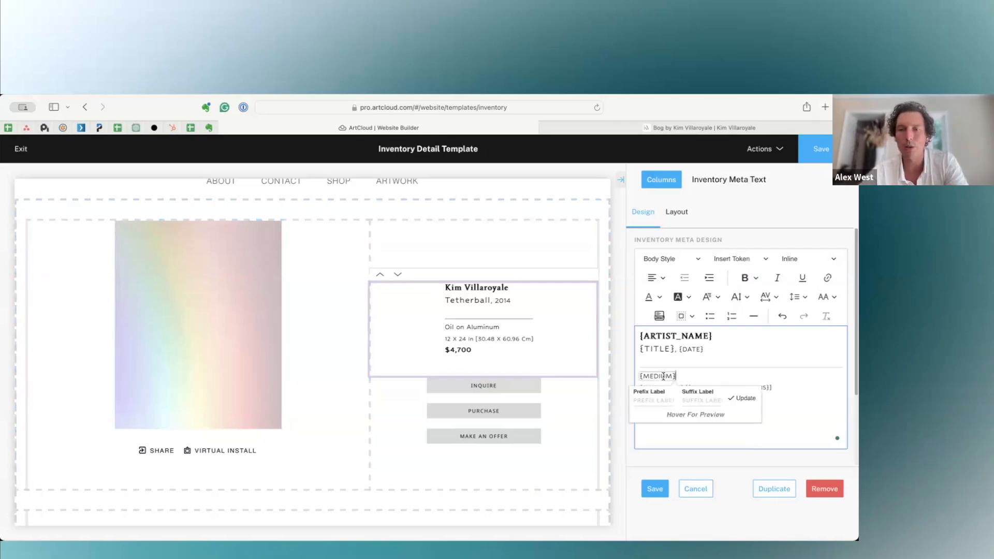
click(665, 349)
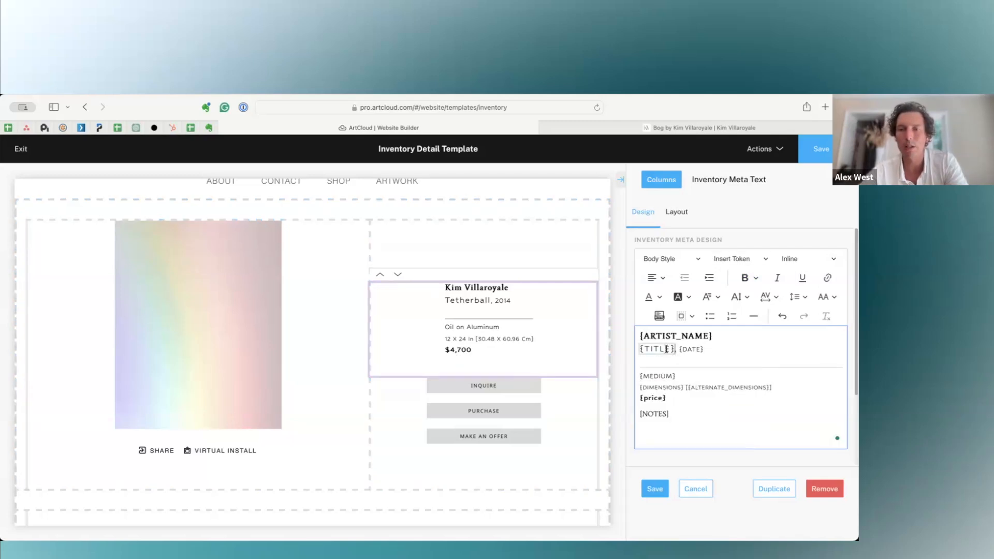
click(666, 349)
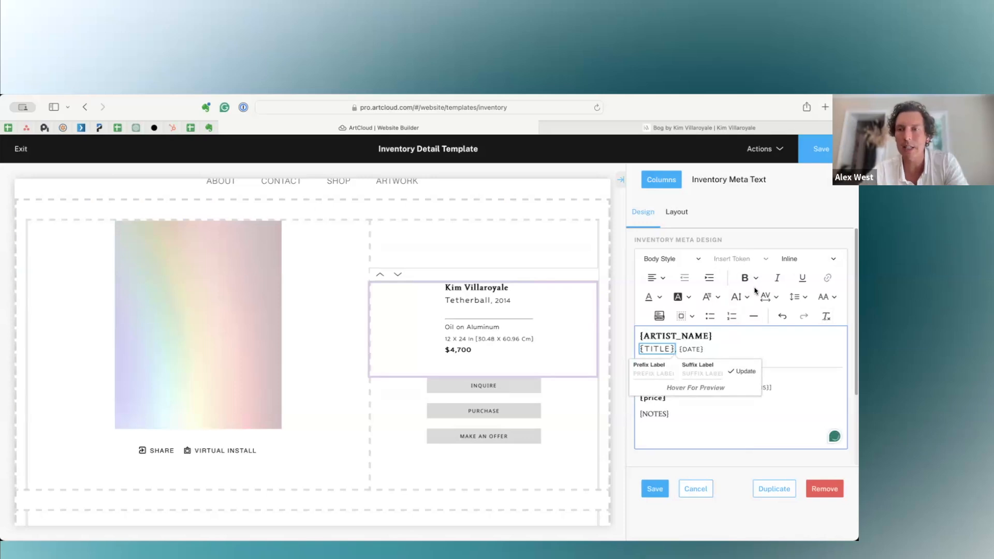
click(777, 278)
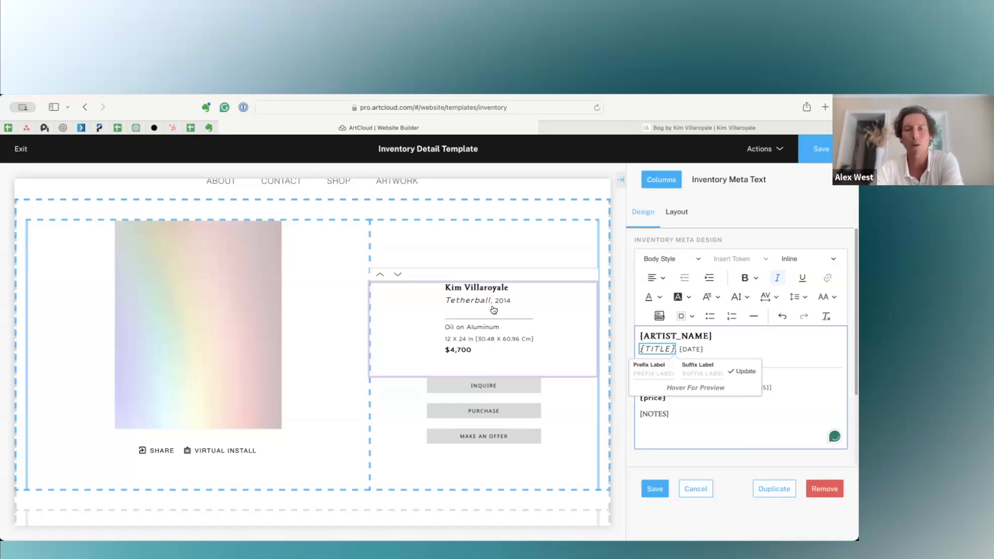
Open the Inquire button's design, switch Hide if unavailable on and back off, and view the available button types.
click(494, 395)
click(344, 315)
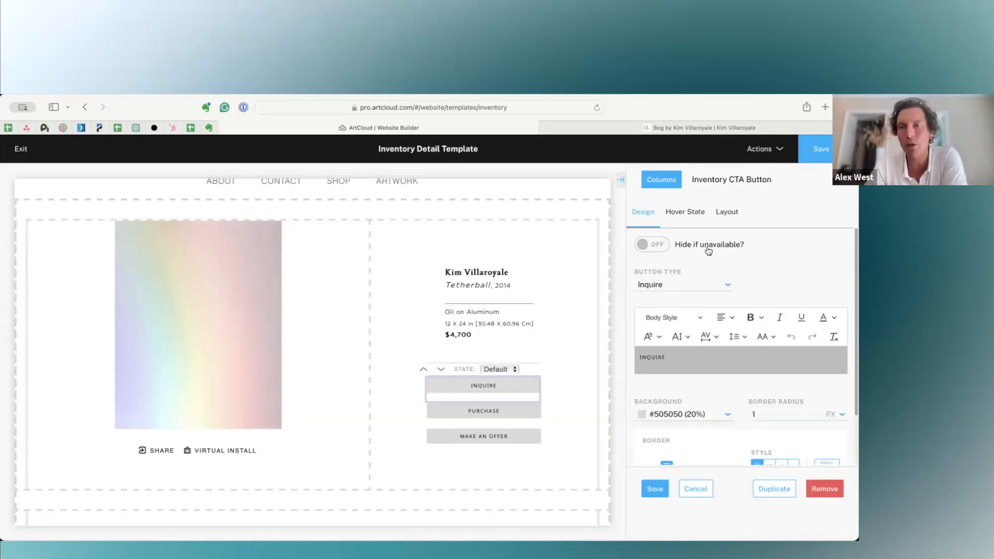
click(652, 246)
click(652, 246)
click(687, 285)
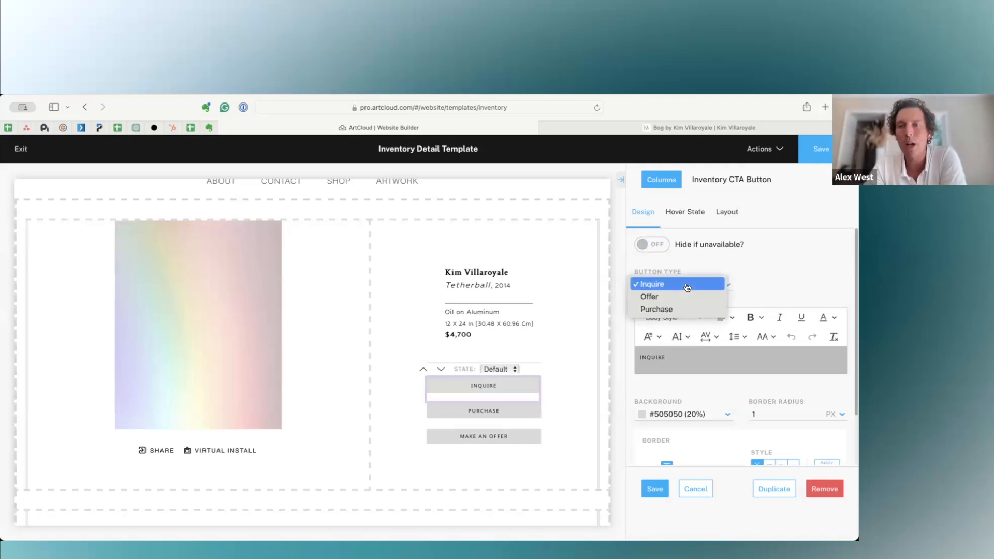
click(751, 284)
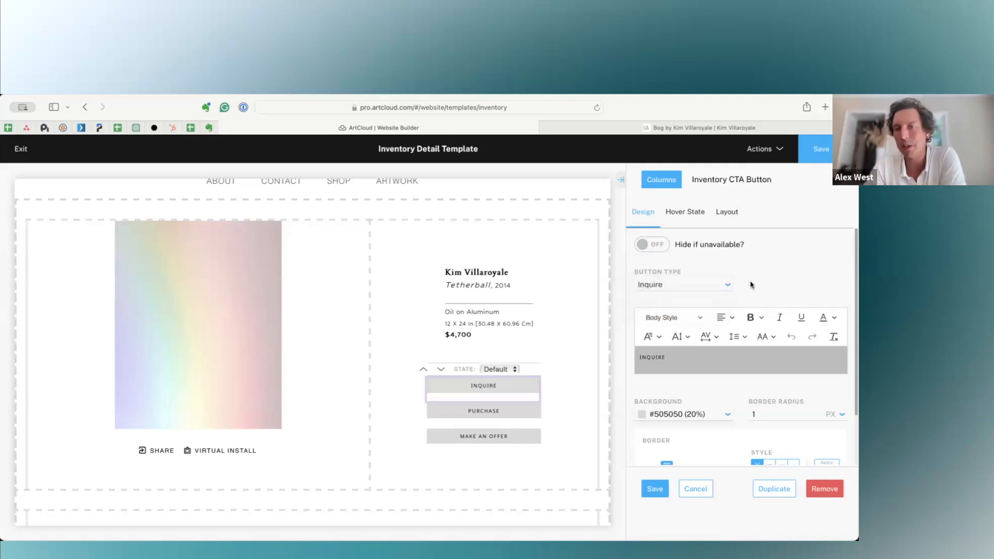
double_click(653, 356)
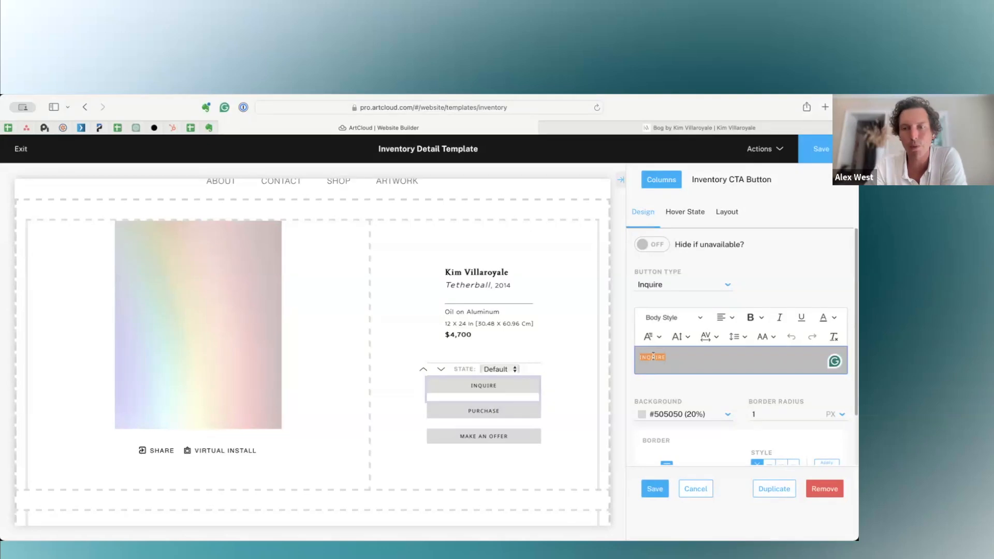
text(Have U)
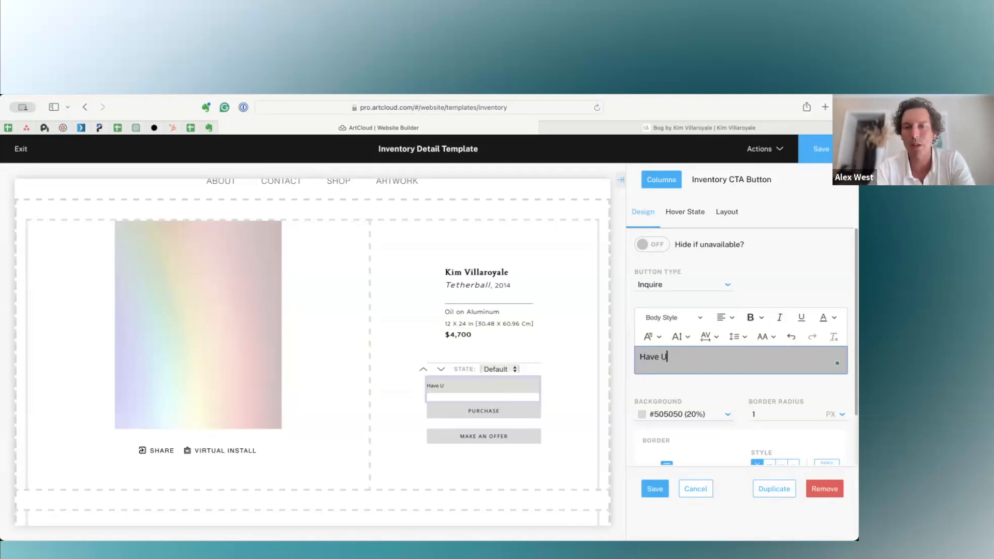
key(BackSpace)
key(BackSpace)
key(BackSpace)
key(BackSpace)
key(BackSpace)
key(BackSpace)
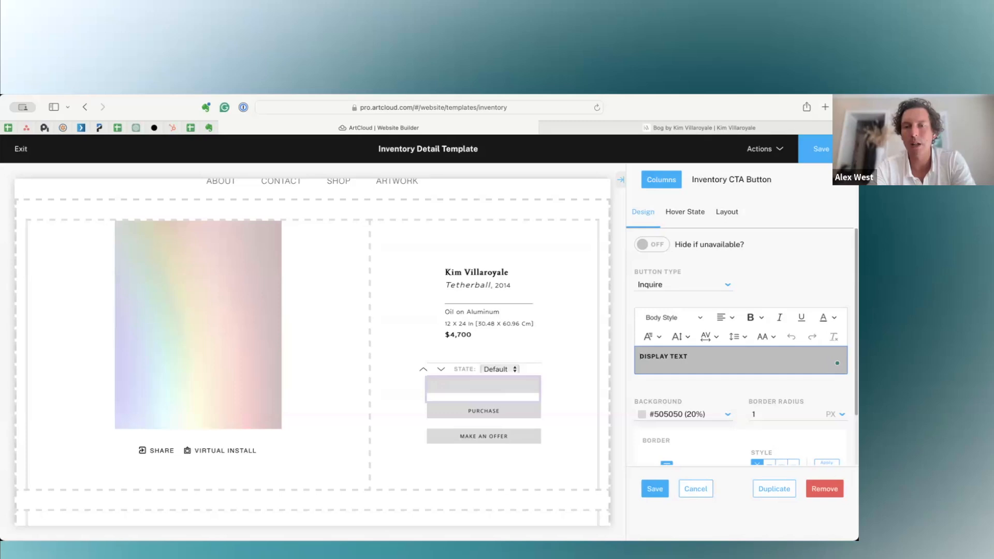
click(695, 489)
Replace the Inquire button's label with "Have question".
click(521, 378)
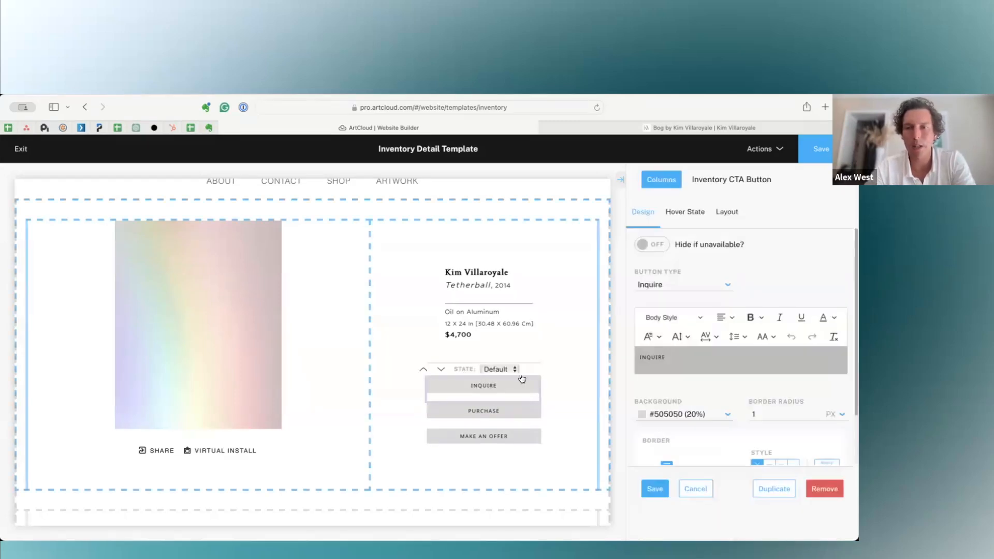
double_click(661, 357)
text(Have ques)
key(BackSpace)
key(BackSpace)
key(BackSpace)
text(uestion)
Center the "Have question" button label and set its text case to Uppercase.
key(super+a)
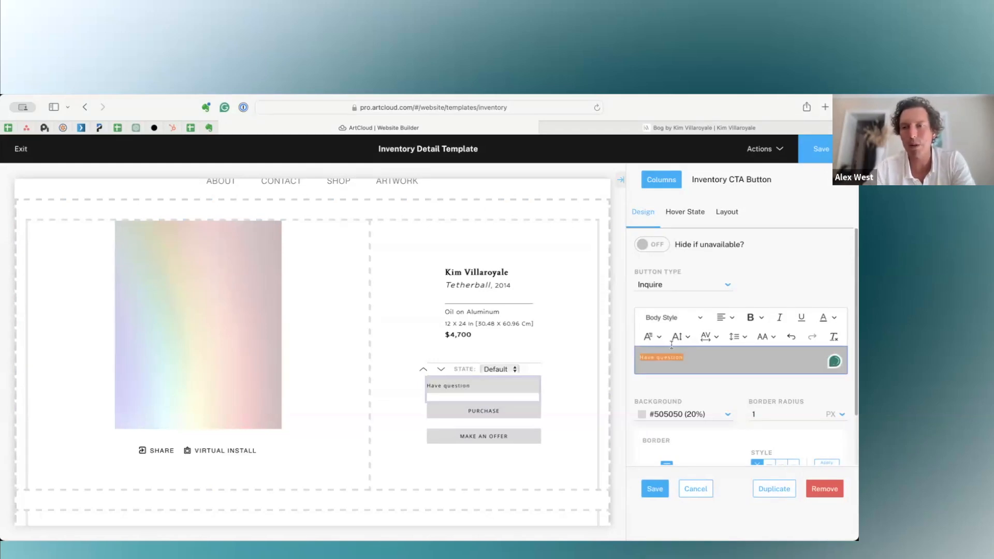
click(725, 317)
click(723, 365)
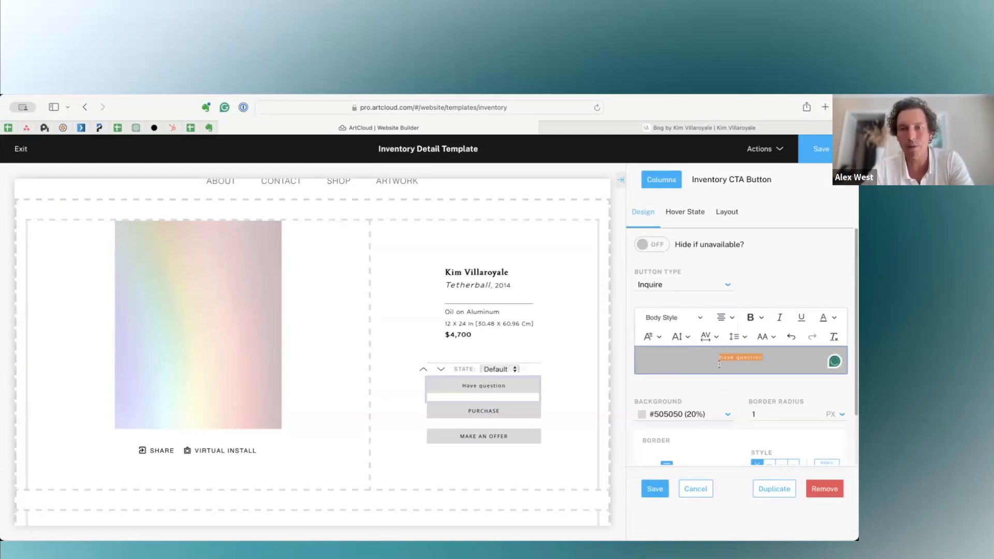
click(682, 341)
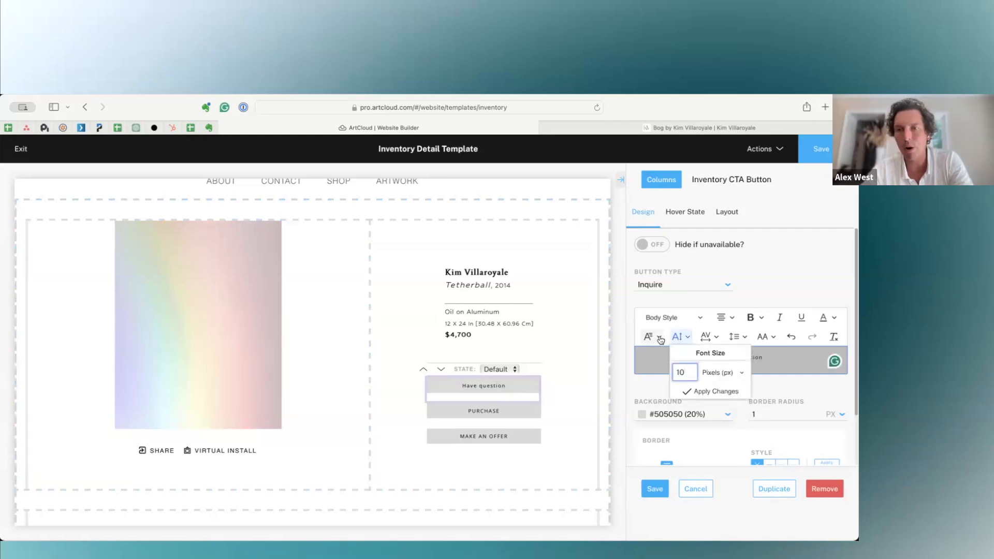
click(765, 338)
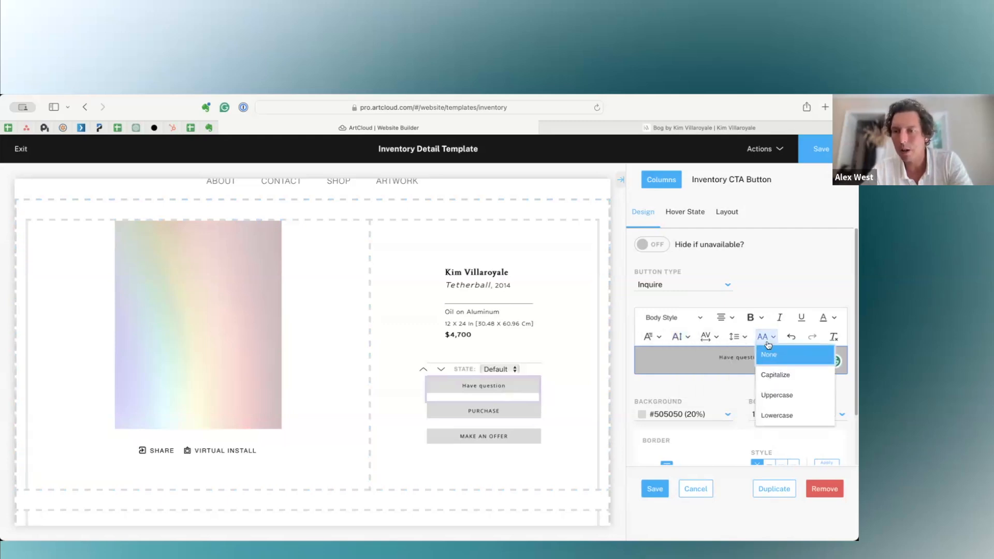
click(776, 395)
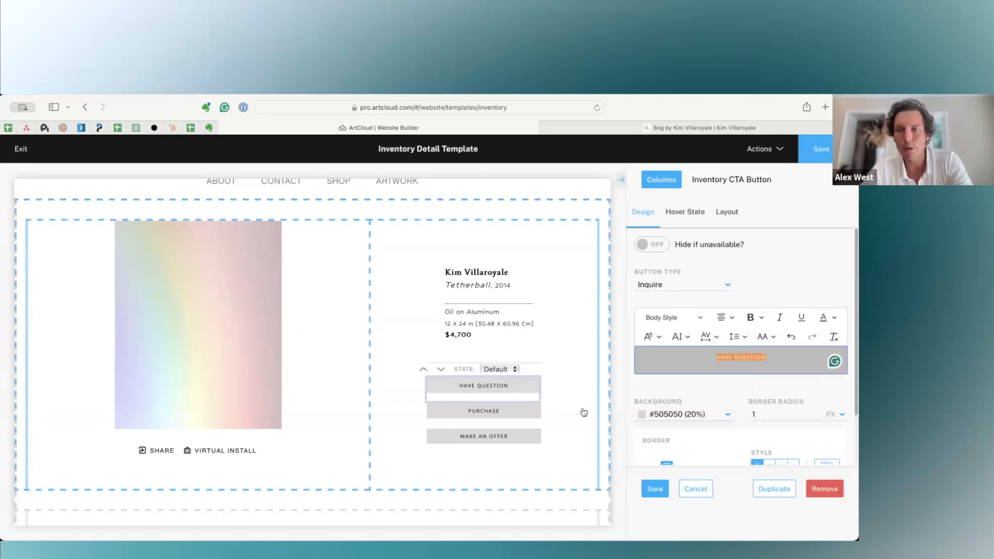
click(722, 383)
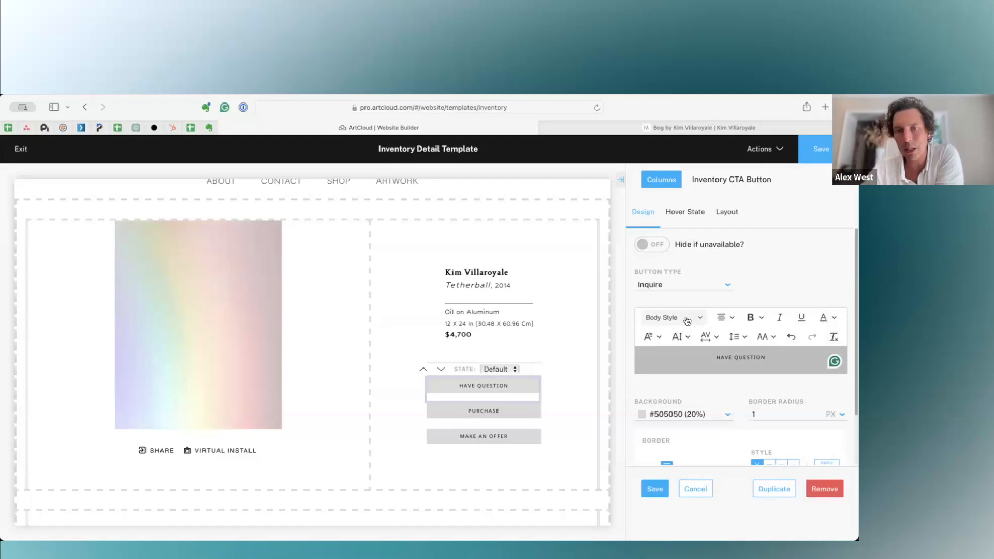
Set the inquiry button's background to #ffe6cd and its border radius to 45 px.
scroll(684, 414, down, 3)
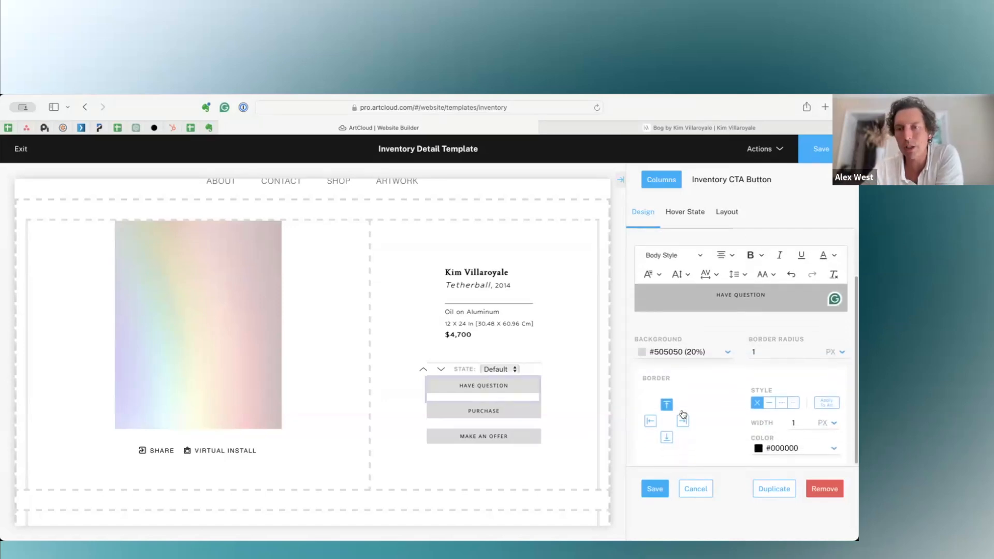
click(711, 352)
click(663, 382)
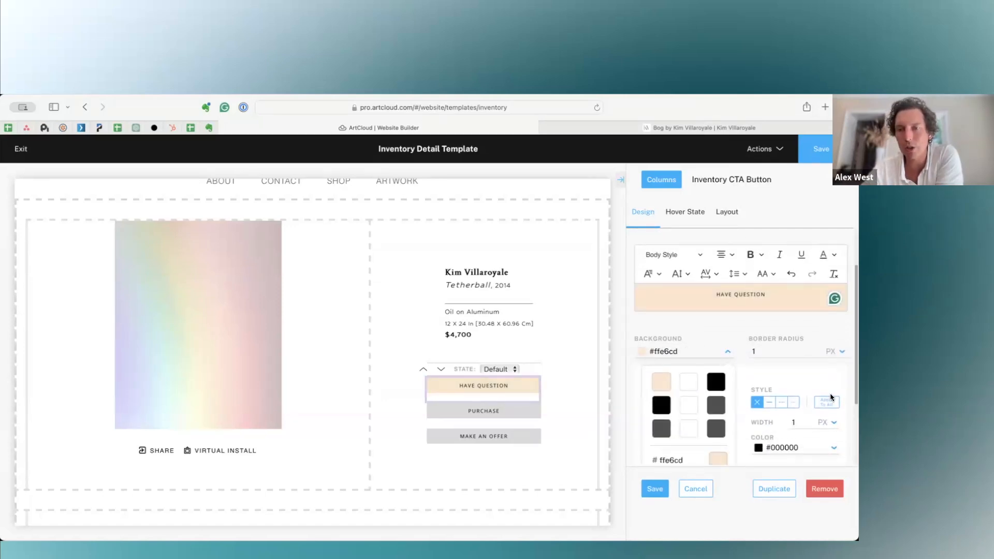
click(794, 379)
click(788, 349)
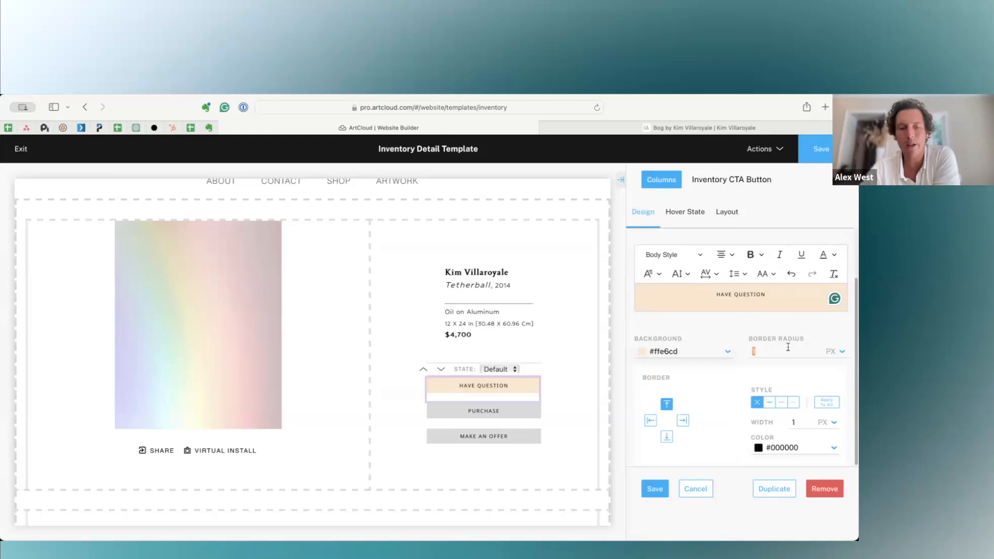
text(45)
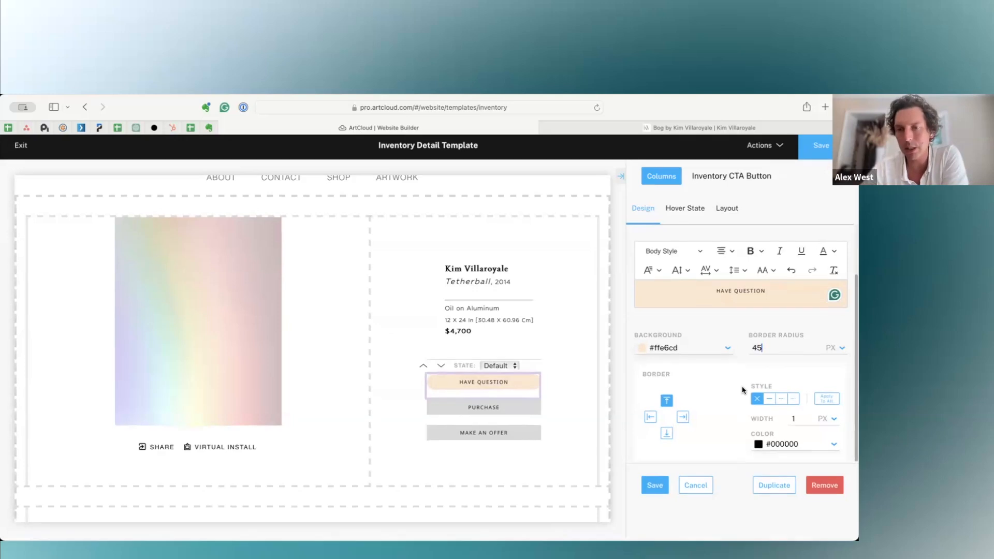
Discard the unsaved label and style changes to the inquiry button.
scroll(561, 240, up, 2)
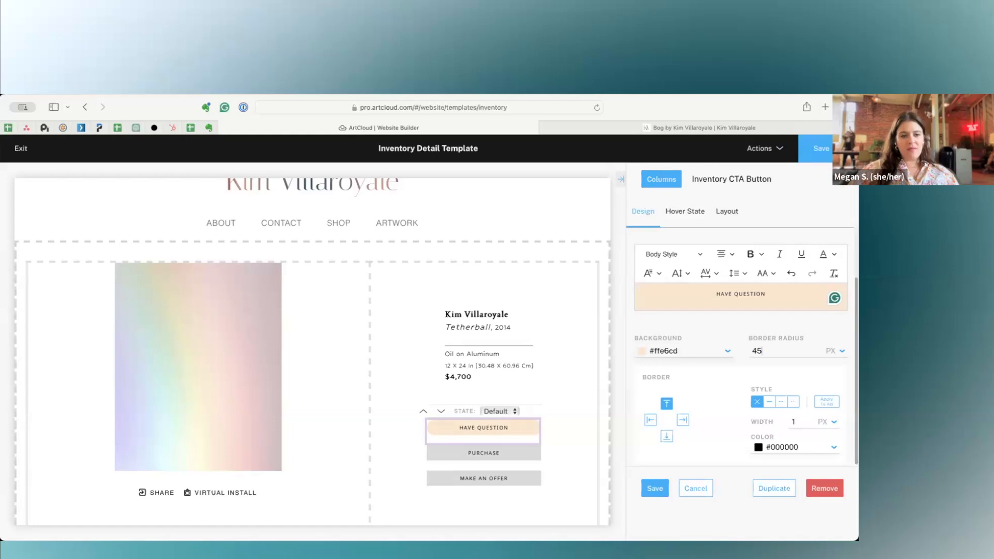
scroll(749, 296, up, 2)
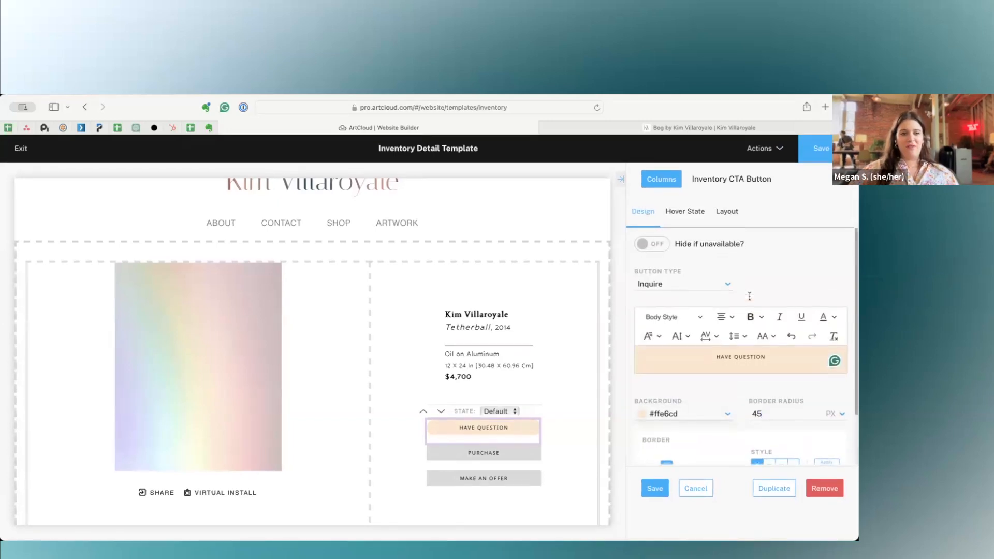
scroll(749, 296, down, 2)
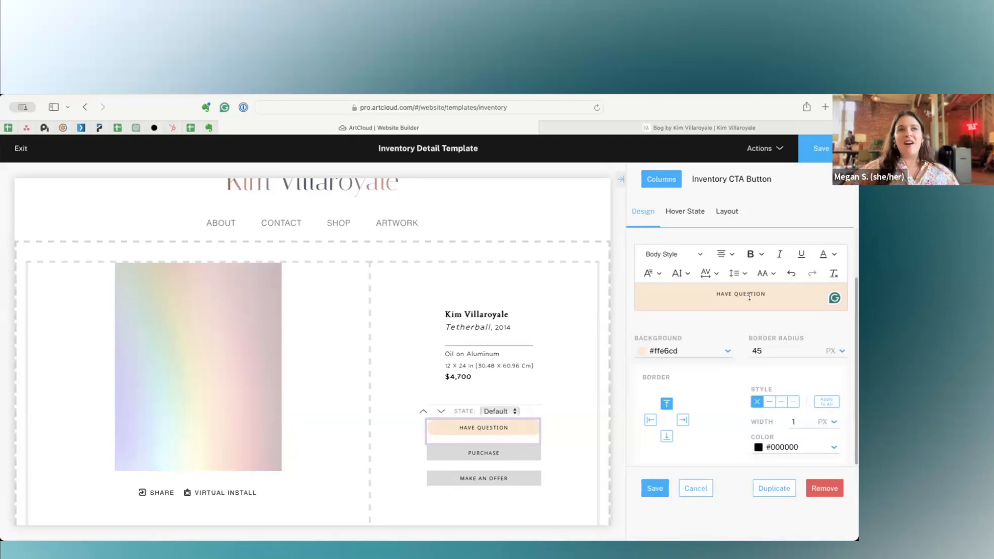
click(704, 487)
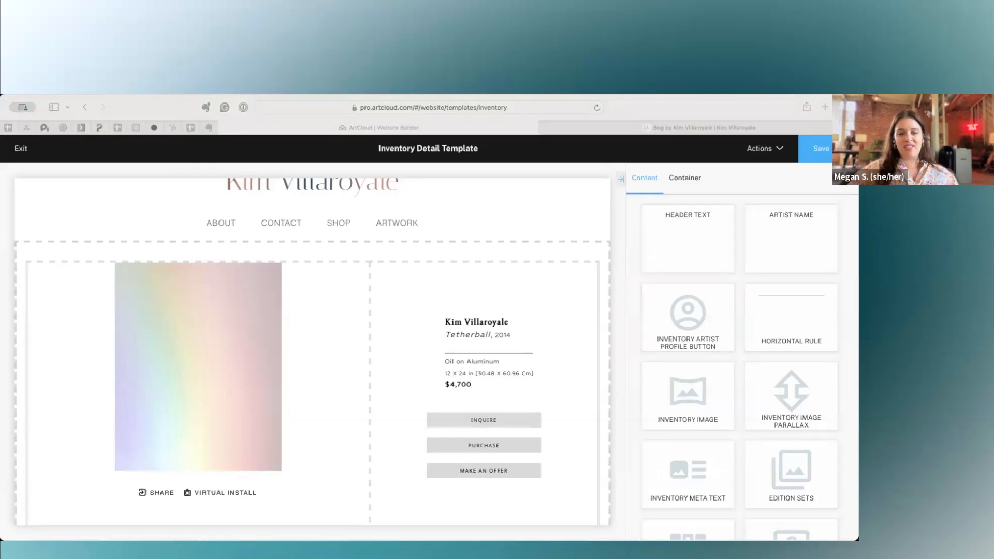
Exit the Inventory Detail Template editor and view the list of page templates.
click(164, 222)
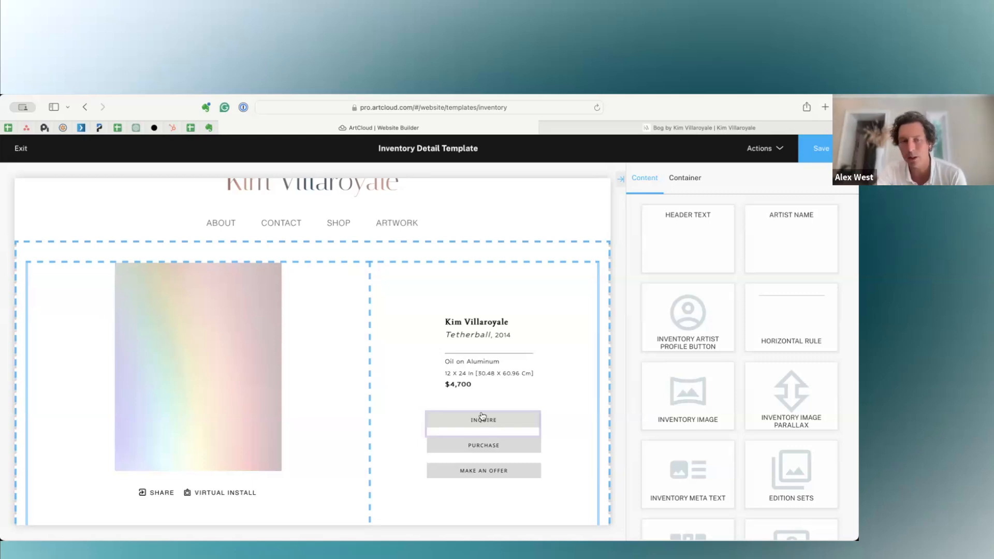
click(17, 150)
click(430, 314)
scroll(231, 388, down, 1)
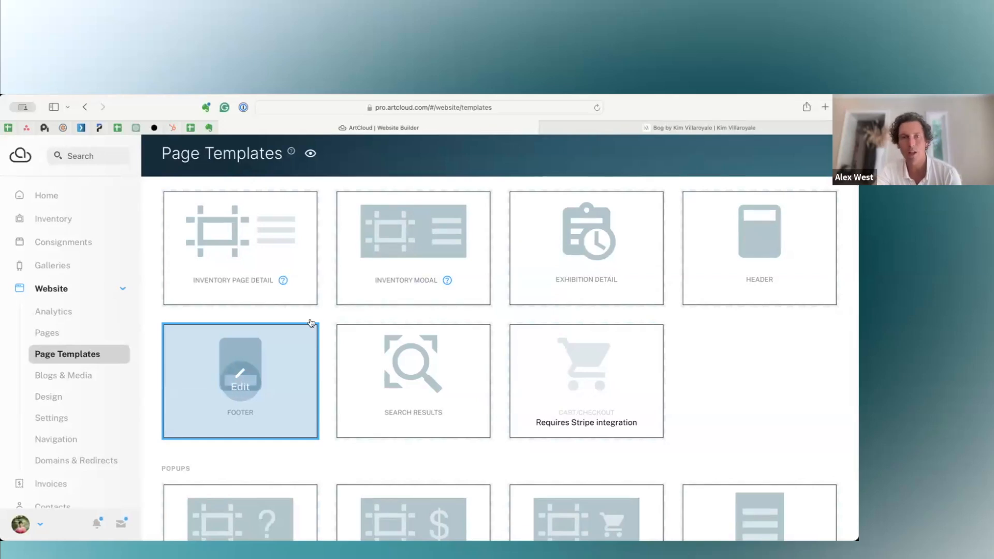
Open the Header template for editing and compare it with the header on the public artwork page.
click(699, 127)
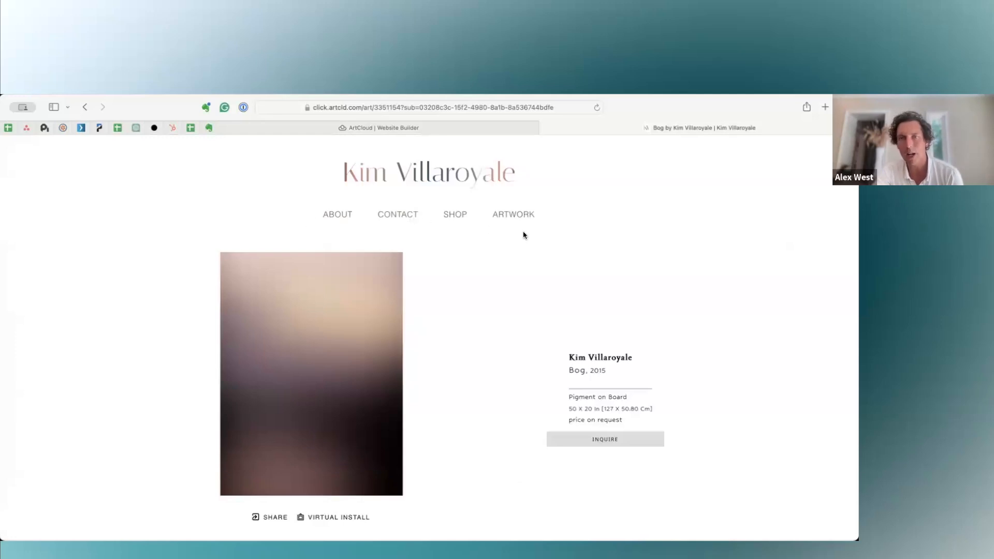
click(476, 132)
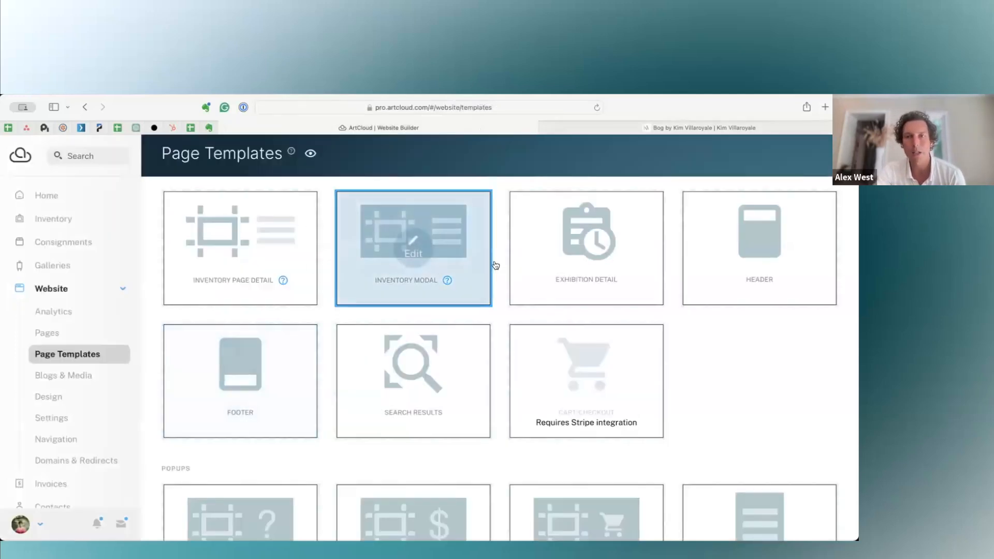
click(759, 239)
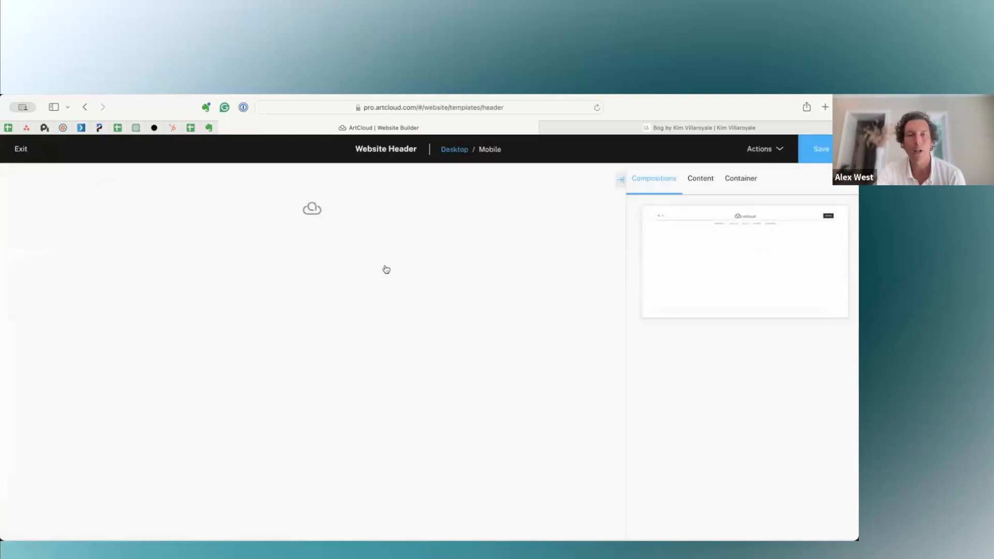
click(578, 126)
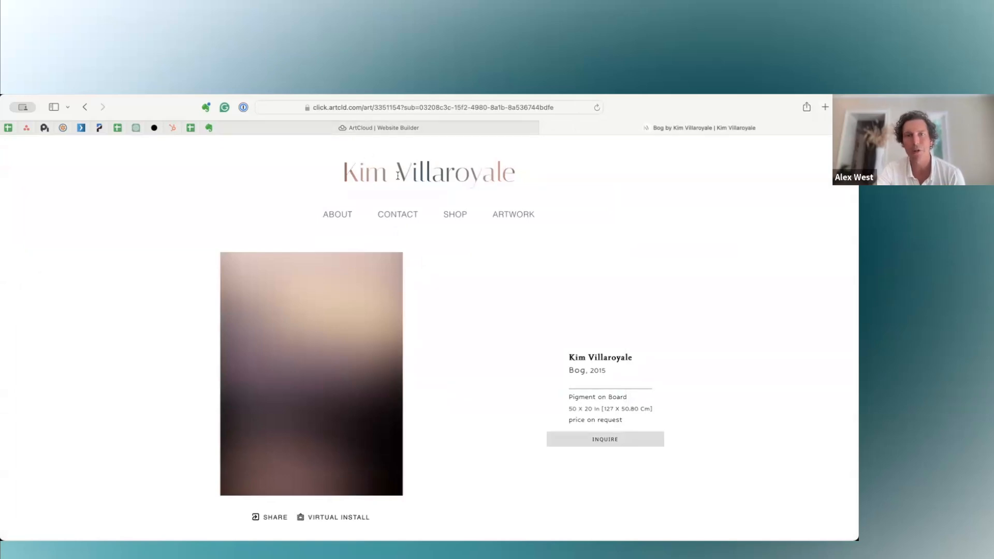
click(368, 128)
Set the header navigation menu's text transform to Lowercase and its font size to 35 px.
click(295, 263)
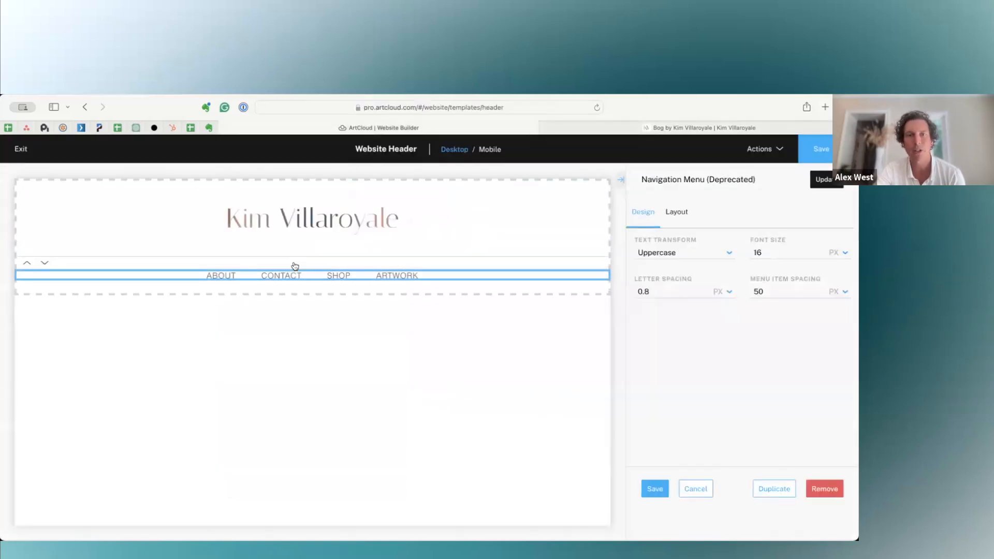
click(690, 252)
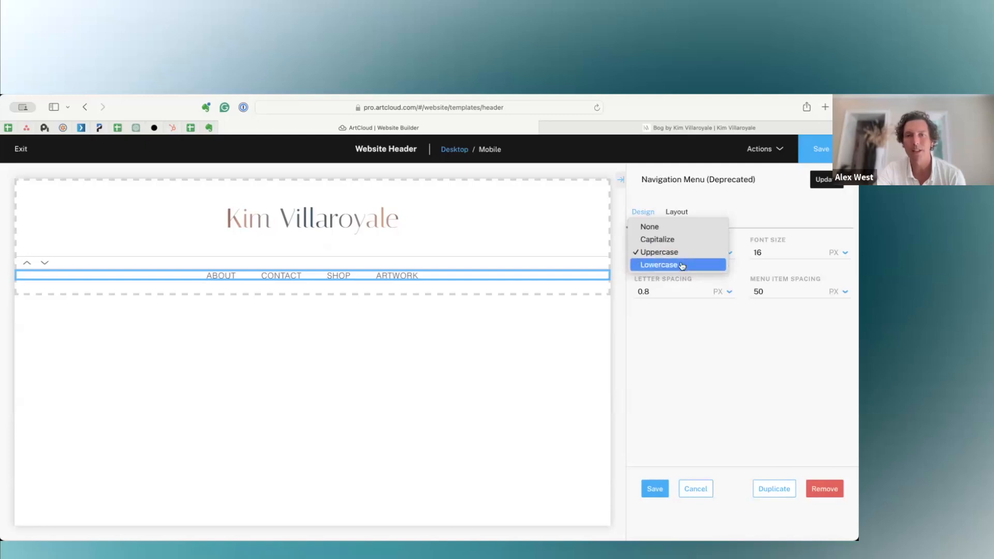
click(682, 265)
double_click(794, 252)
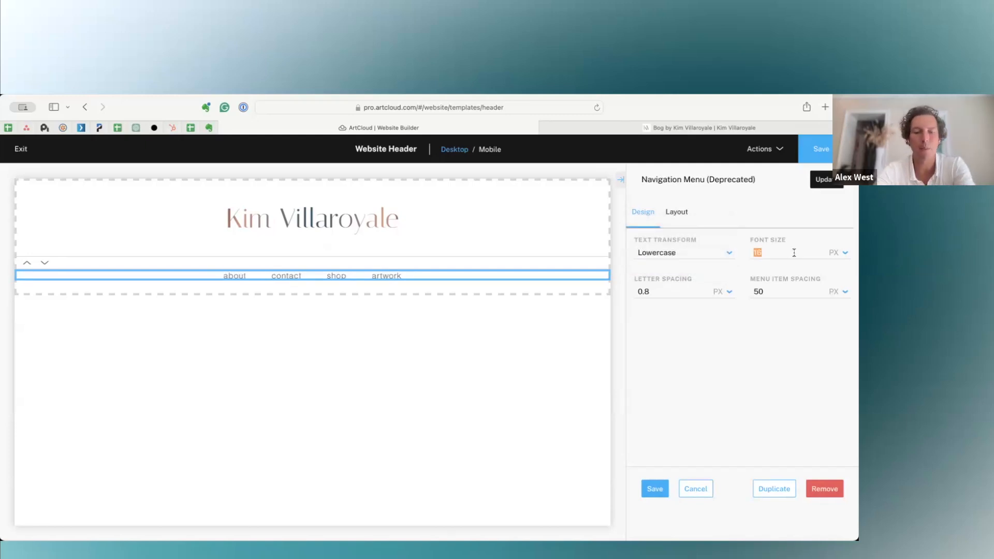
text(35)
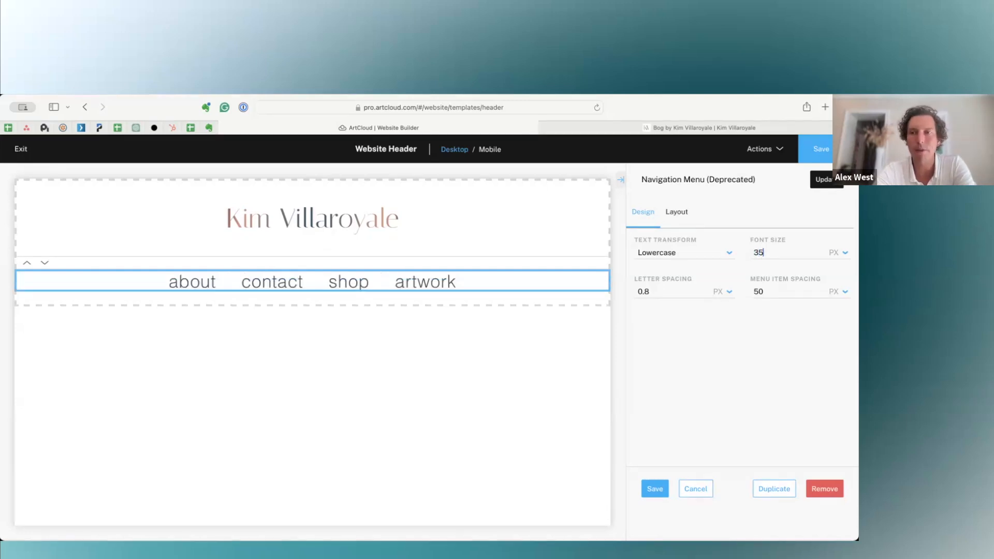
Set the header navigation menu's letter spacing to 2 px, check its layout options, and save the menu block.
double_click(665, 291)
text(2)
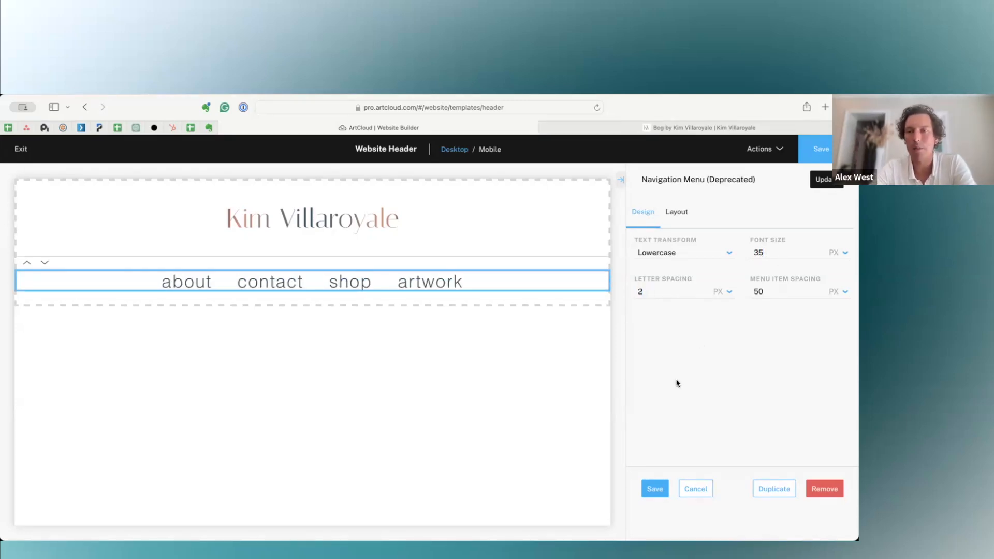
click(676, 213)
scroll(666, 420, down, 3)
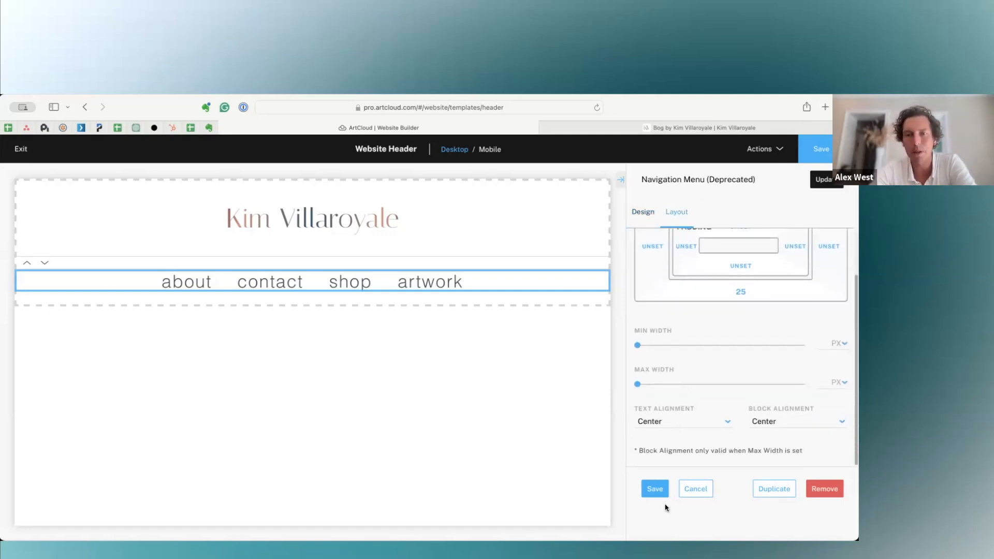
click(655, 488)
Browse the content blocks that can be added to the header template.
click(705, 182)
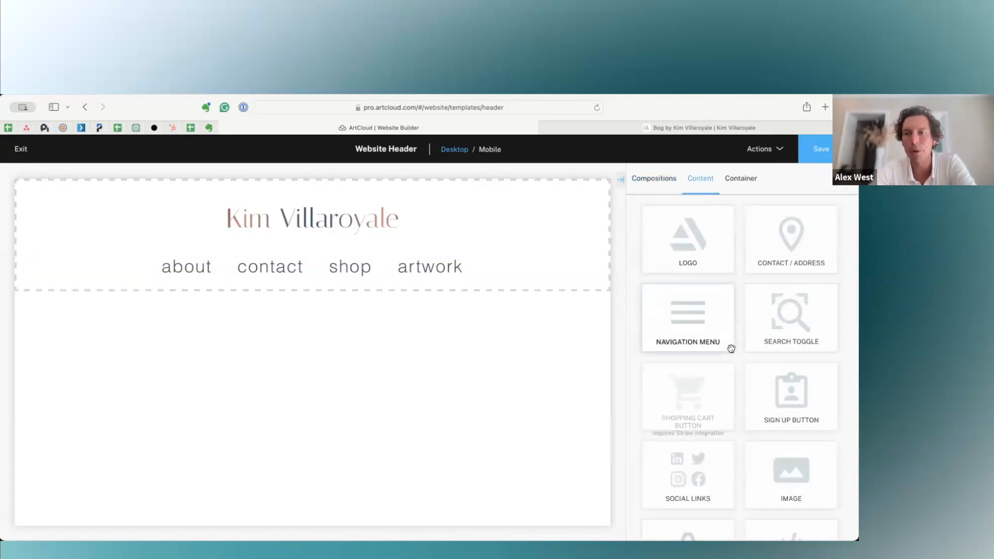
scroll(731, 349, down, 2)
scroll(731, 348, down, 2)
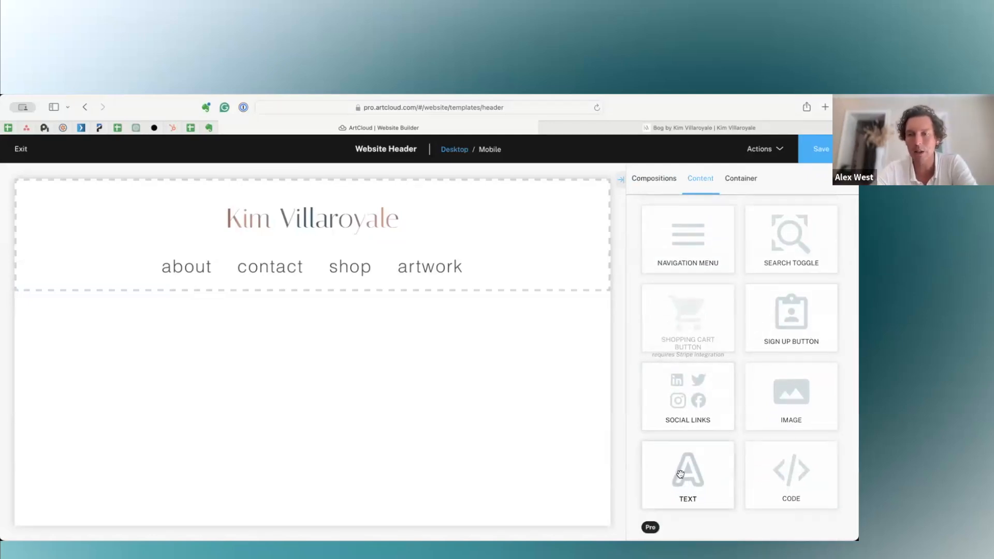
scroll(789, 468, up, 4)
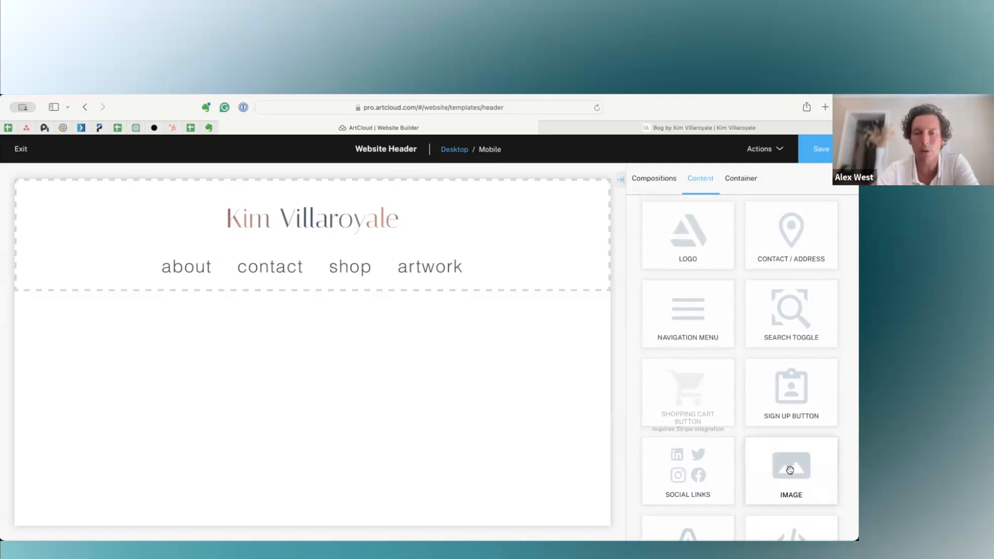
scroll(789, 469, up, 1)
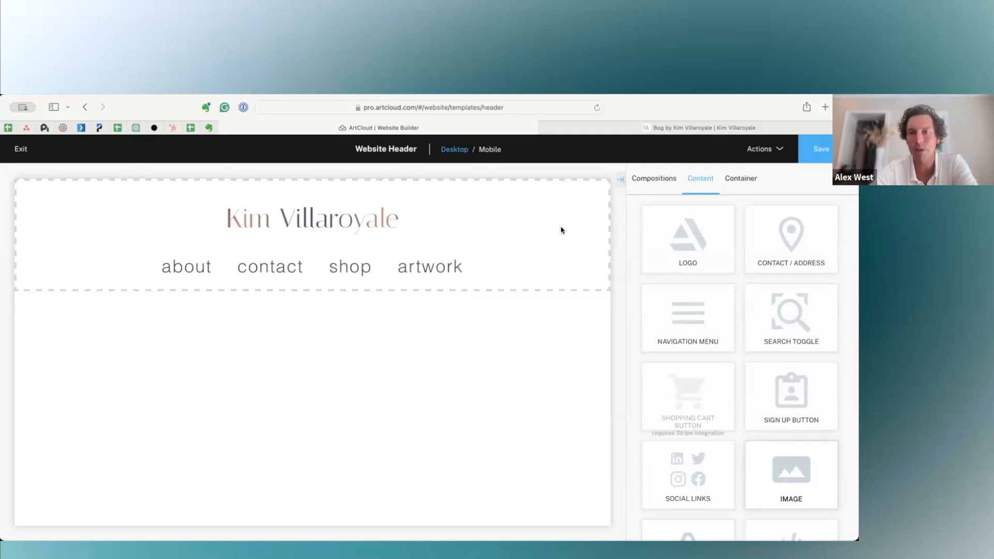
Enlarge the header logo to a maximum width of about 595 px, trying Left alignment before restoring Center.
click(300, 220)
scroll(656, 449, down, 5)
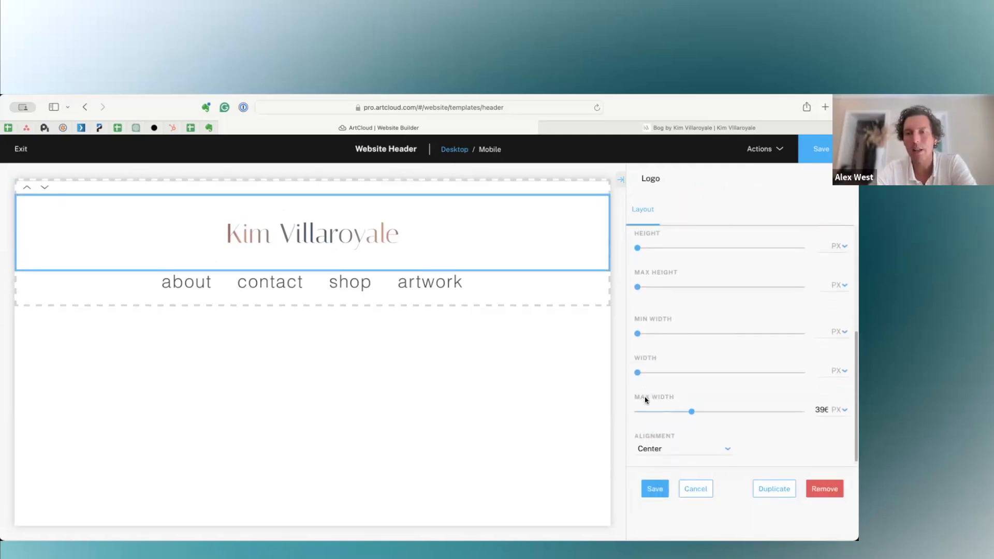
drag(690, 411, 719, 410)
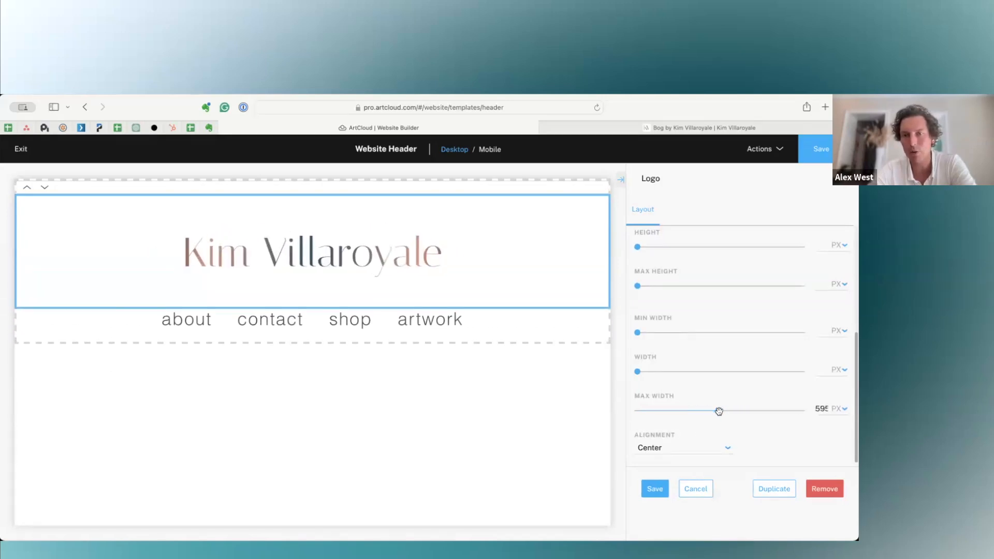
click(699, 448)
click(700, 436)
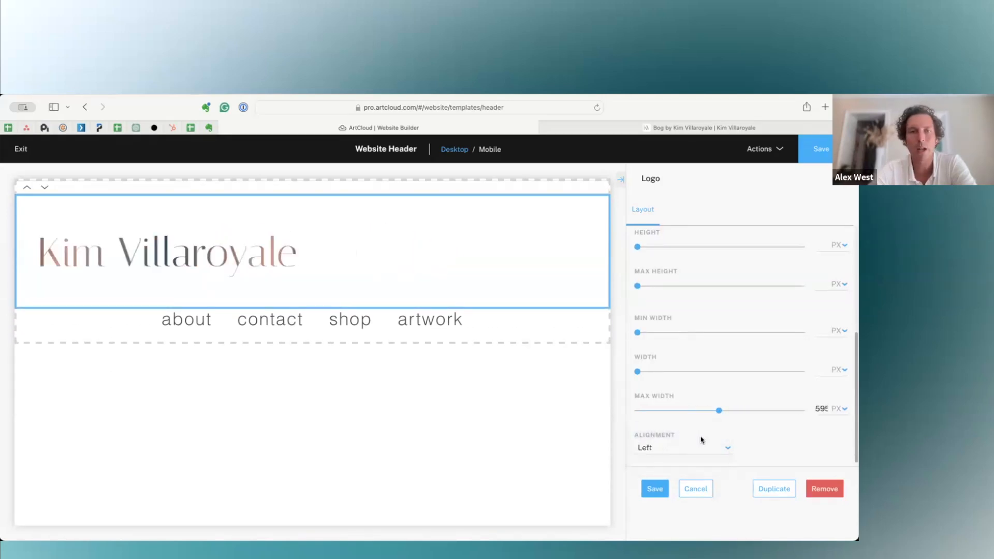
click(712, 450)
click(708, 459)
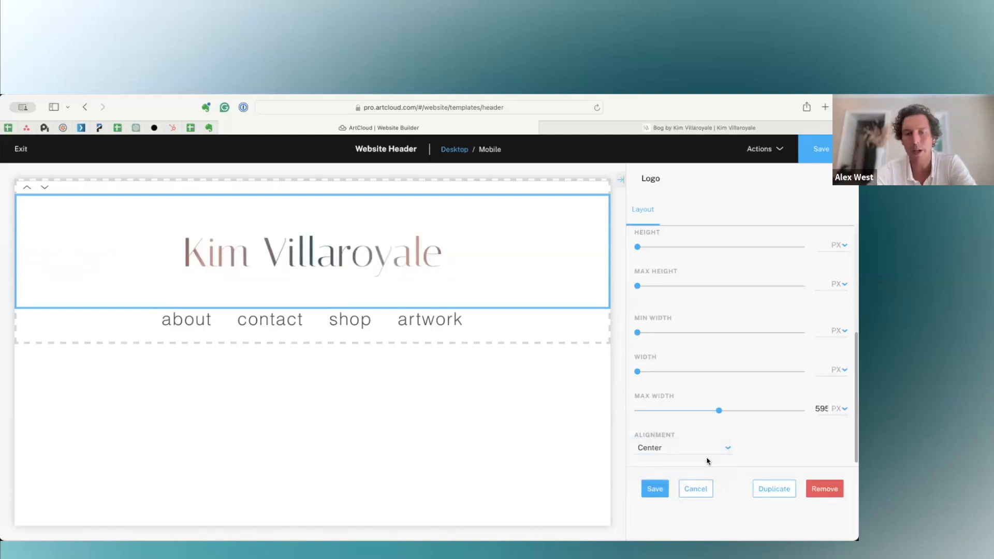
Exit the Website Header editor without saving its changes and look over the page templates and popups.
click(19, 149)
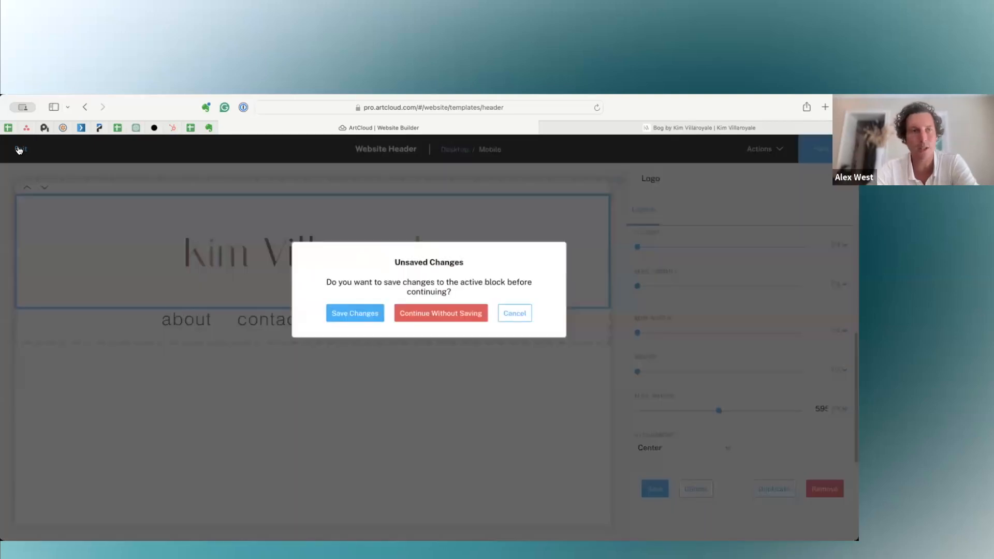
click(443, 315)
click(443, 314)
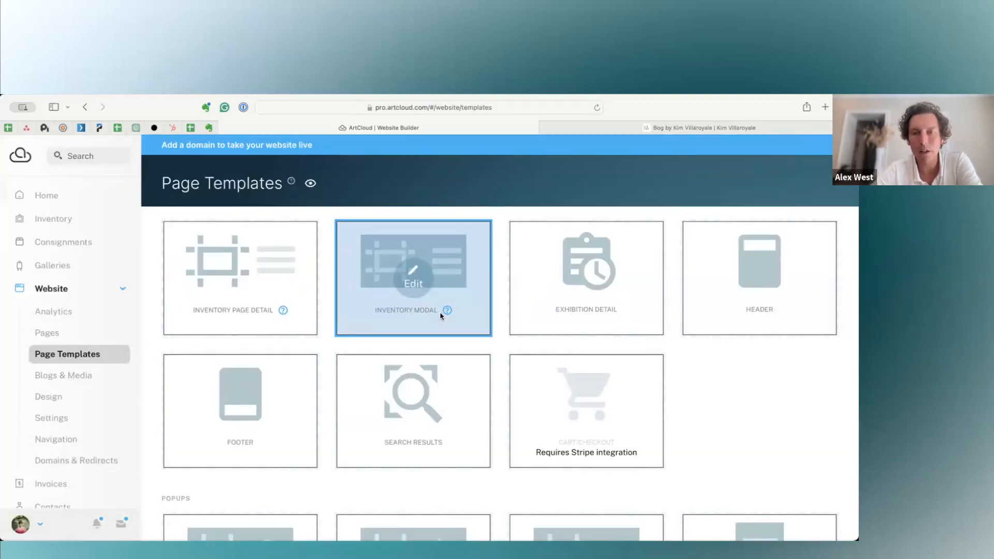
scroll(443, 313, down, 3)
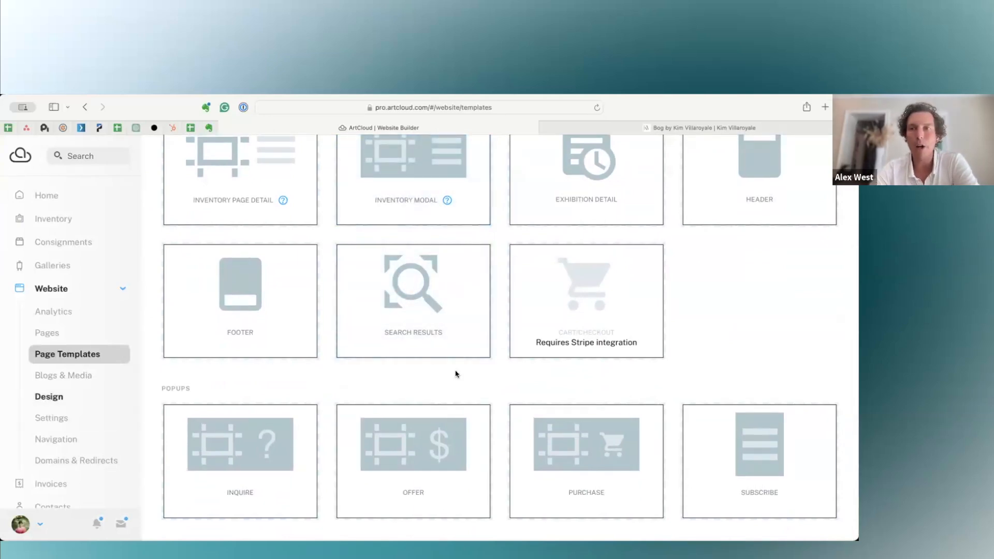
View the public artwork page, return to the website builder, and open the Design settings to review their sections.
click(617, 128)
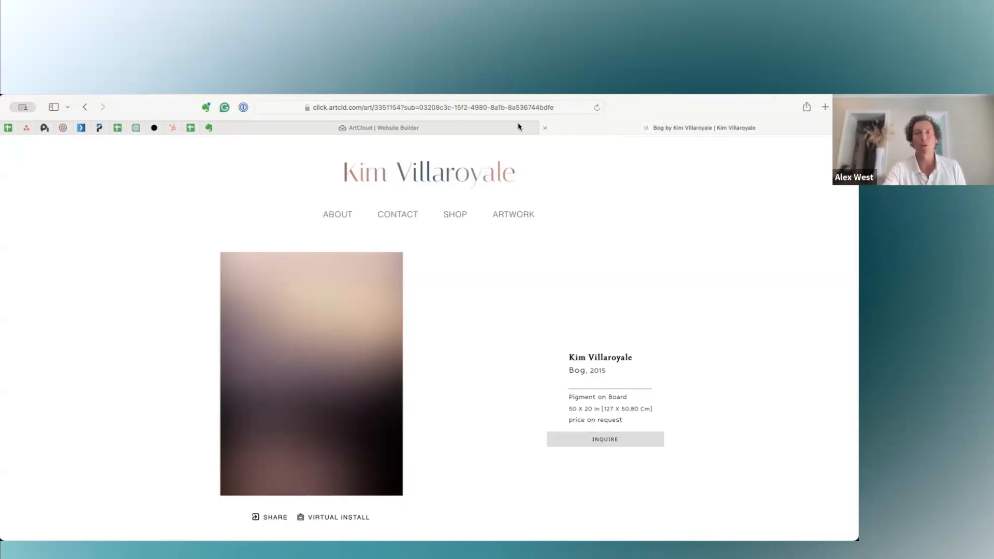
click(472, 126)
click(76, 396)
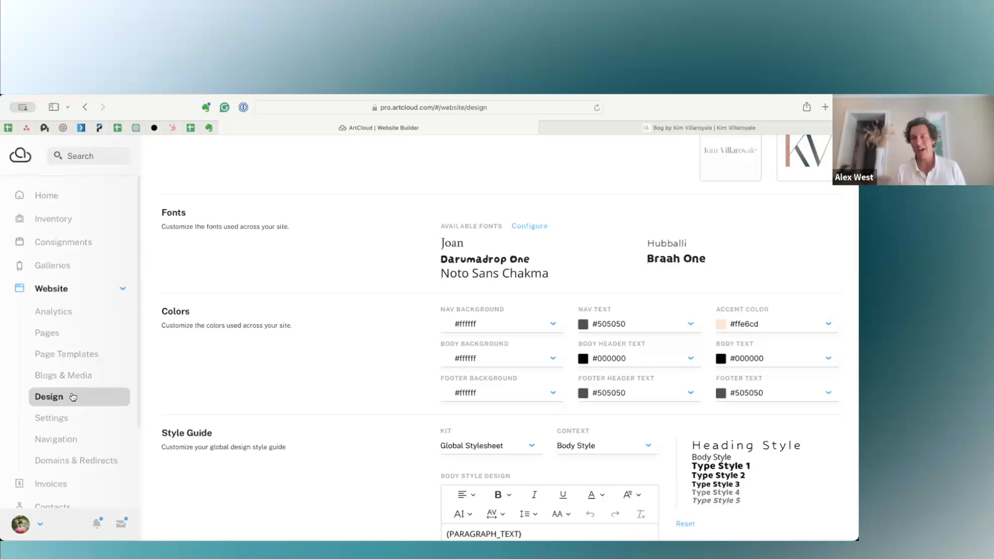
scroll(337, 406, down, 1)
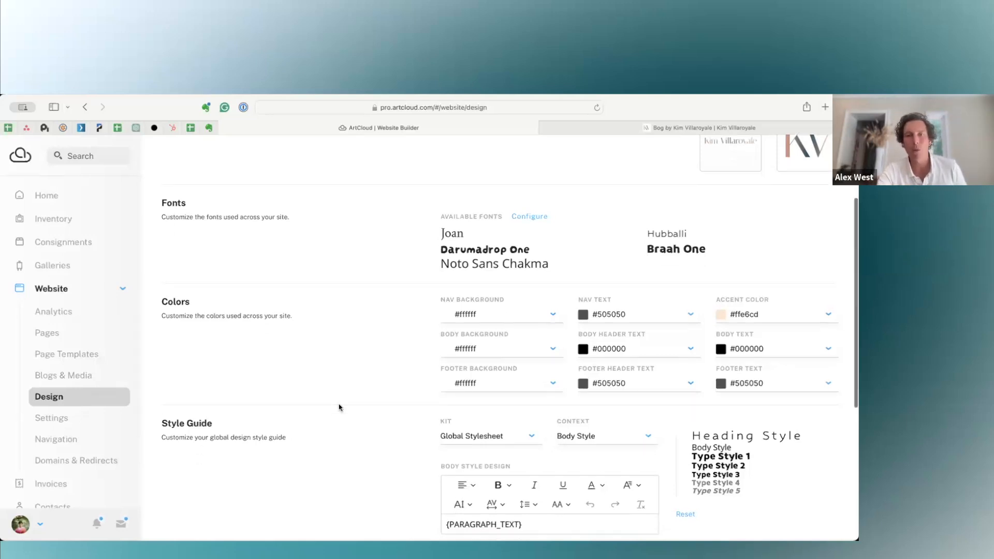
scroll(353, 320, up, 2)
scroll(354, 321, up, 2)
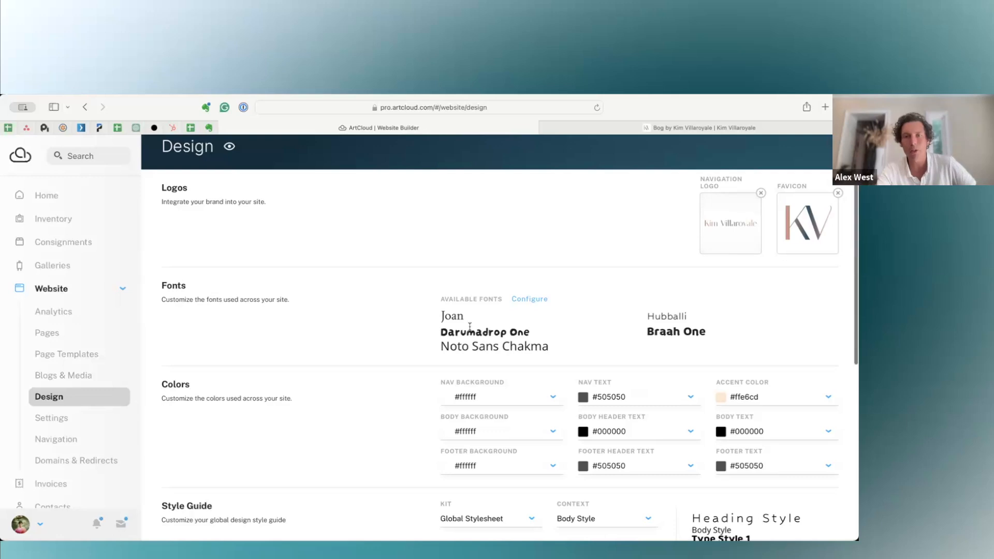
Browse the Google Fonts that can be made available to the site, and leave the font configuration without changing the selection.
click(530, 300)
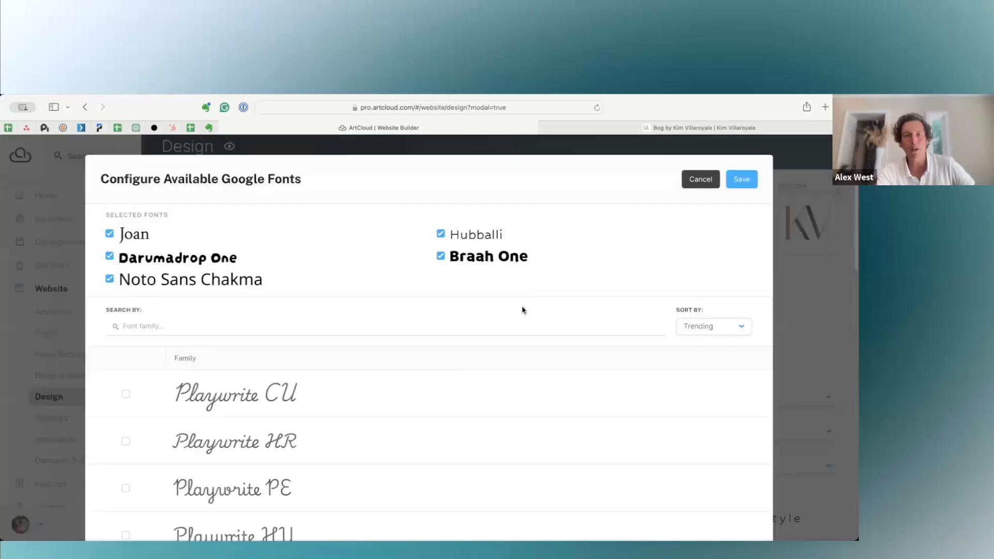
scroll(502, 321, down, 2)
scroll(484, 338, down, 5)
scroll(485, 339, up, 7)
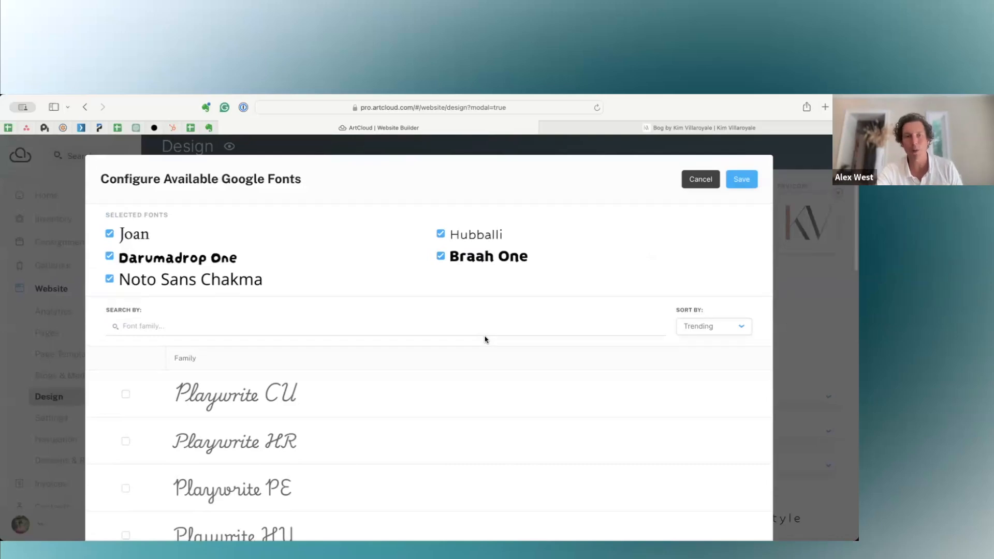
scroll(395, 396, down, 3)
scroll(395, 396, down, 15)
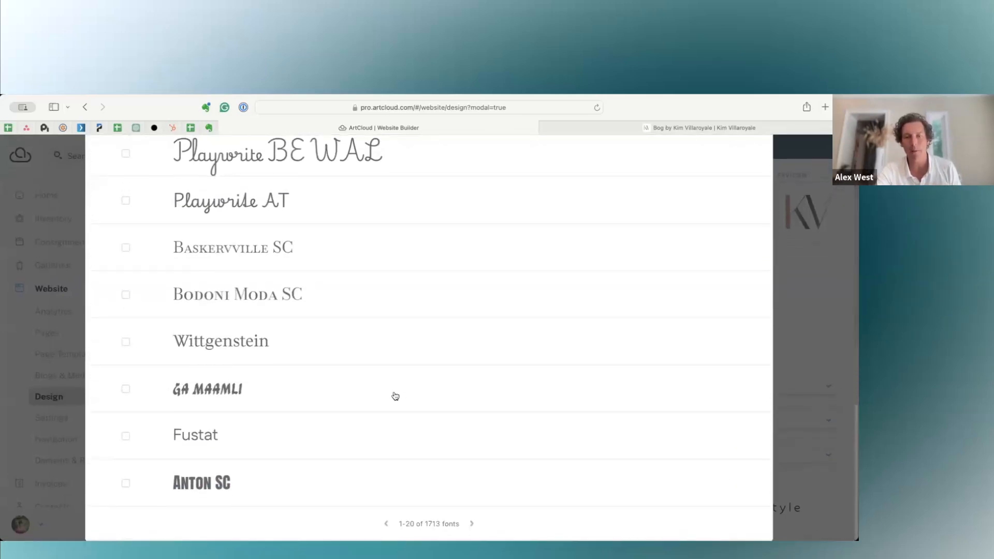
scroll(446, 529, up, 15)
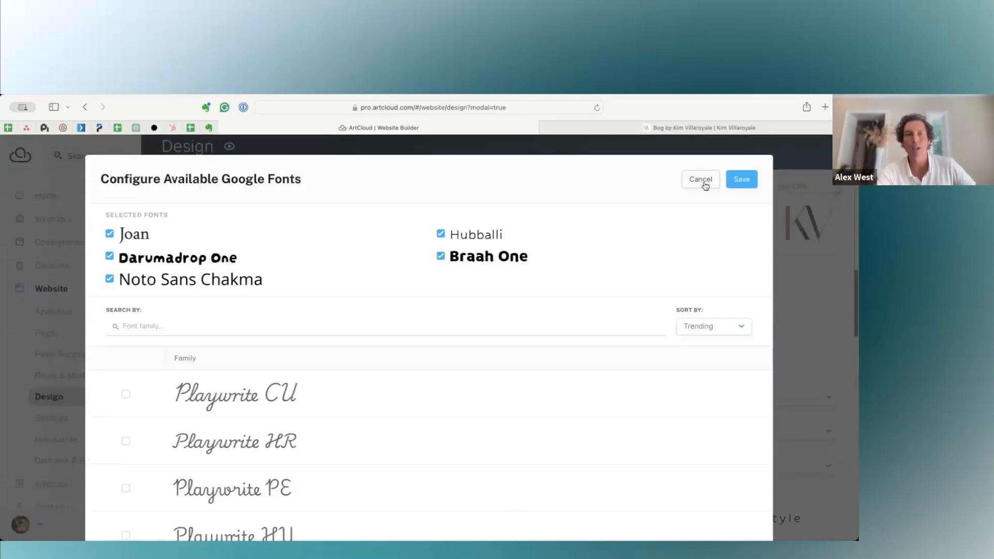
click(704, 184)
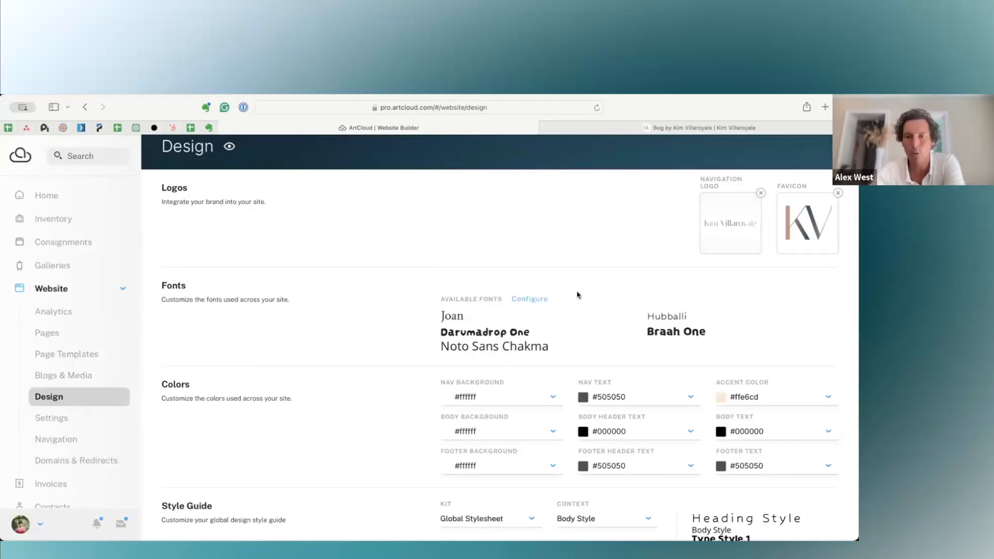
Set the site's body background color to #bfa69a and check it on the public artwork page.
scroll(442, 406, down, 3)
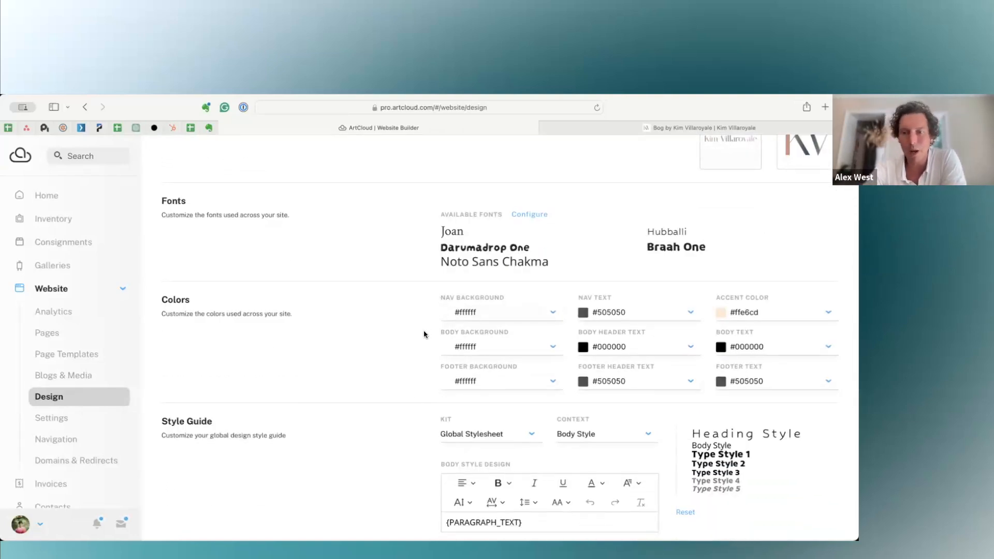
click(528, 353)
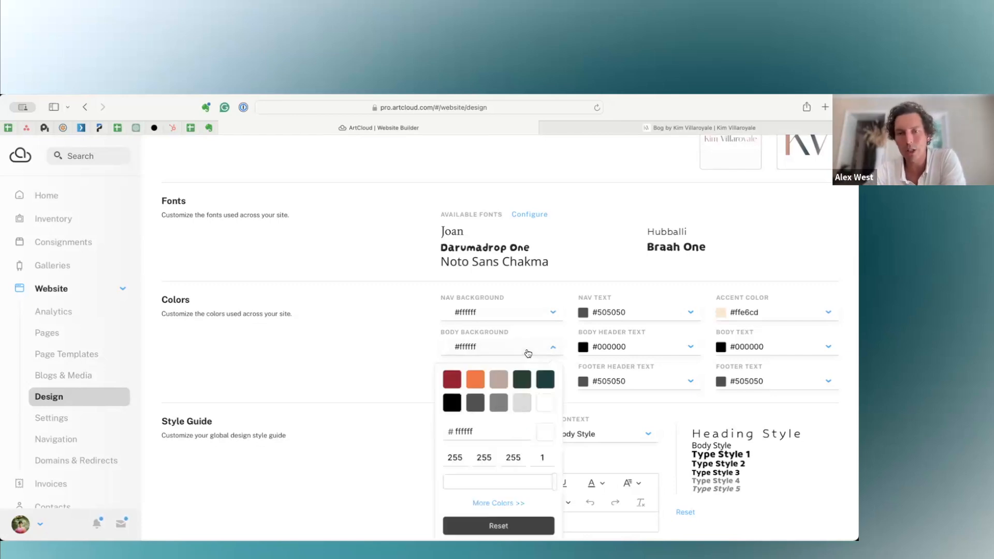
click(502, 386)
click(368, 377)
click(587, 130)
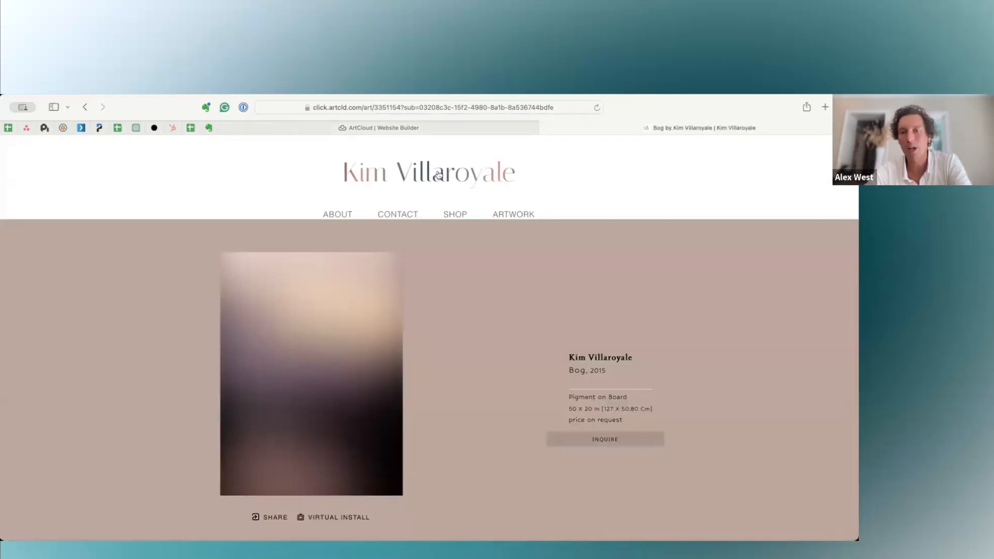
Restore the site's body background color to white (#ffffff) in the Design settings.
click(434, 131)
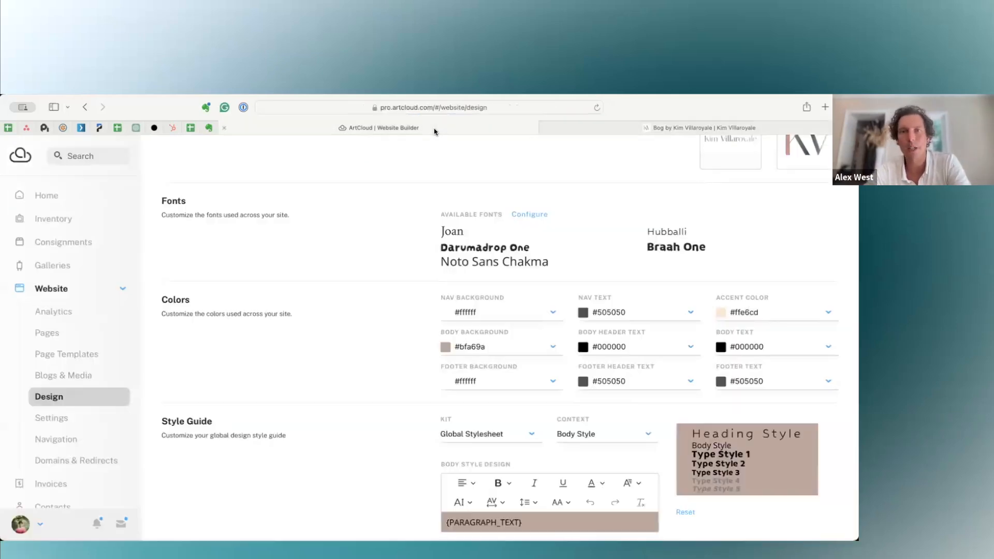
click(482, 347)
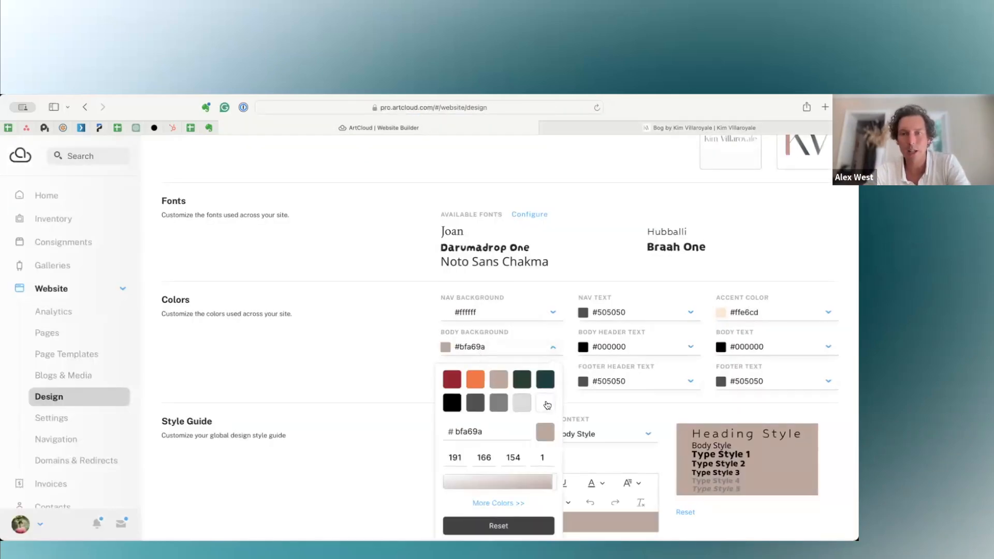
click(545, 402)
click(387, 376)
In the Global Stylesheet's Body Style, make the paragraph text italic and set its font to Darumadrop One.
scroll(404, 414, down, 4)
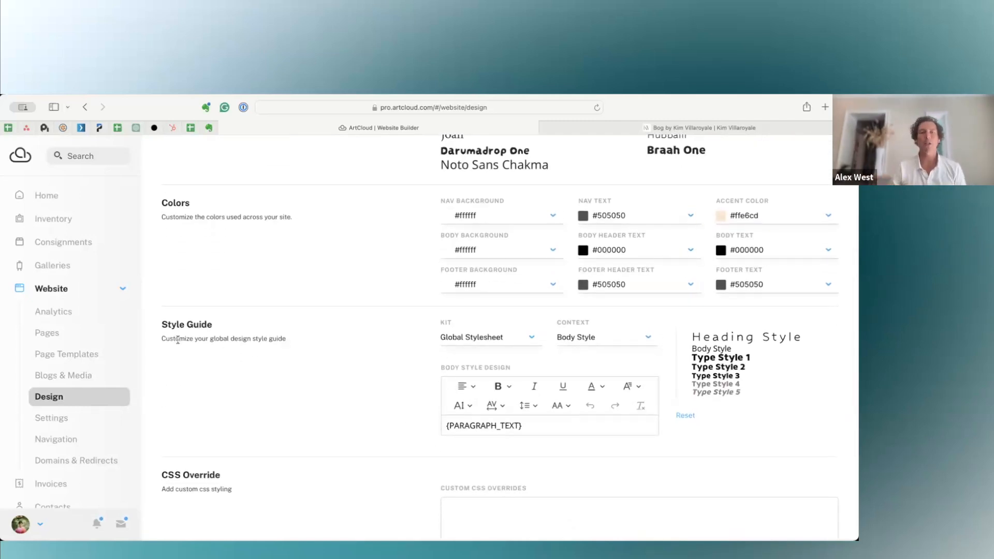
drag(174, 337, 255, 338)
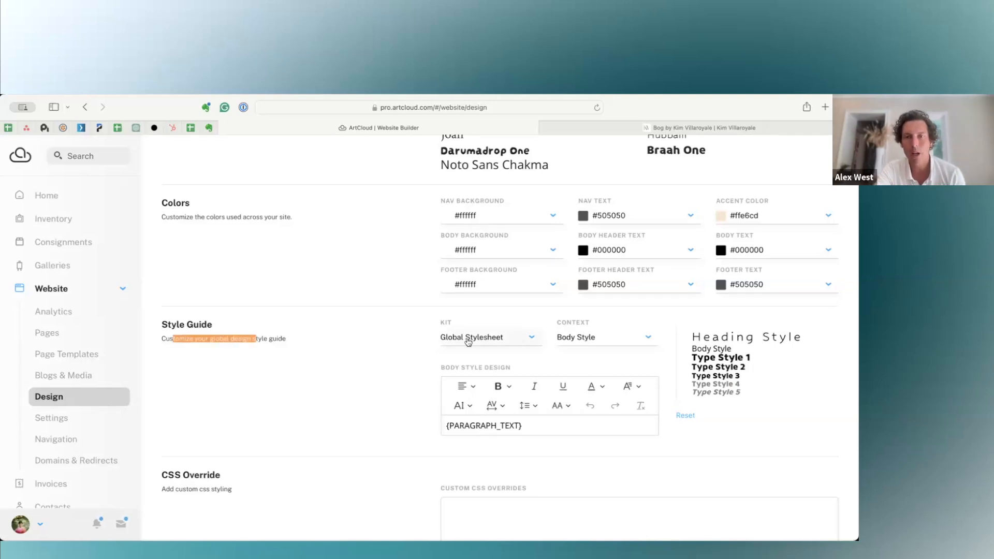
click(603, 340)
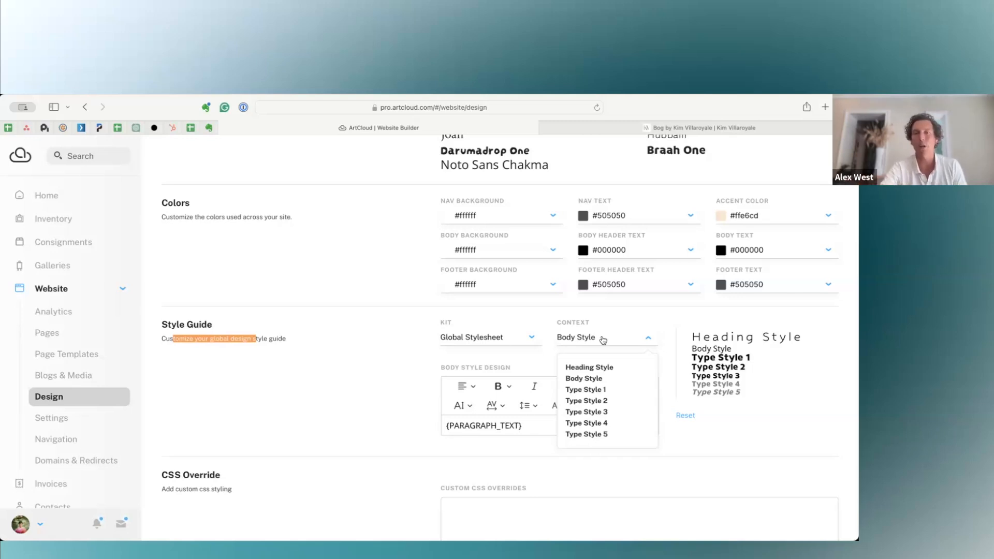
click(579, 382)
click(534, 426)
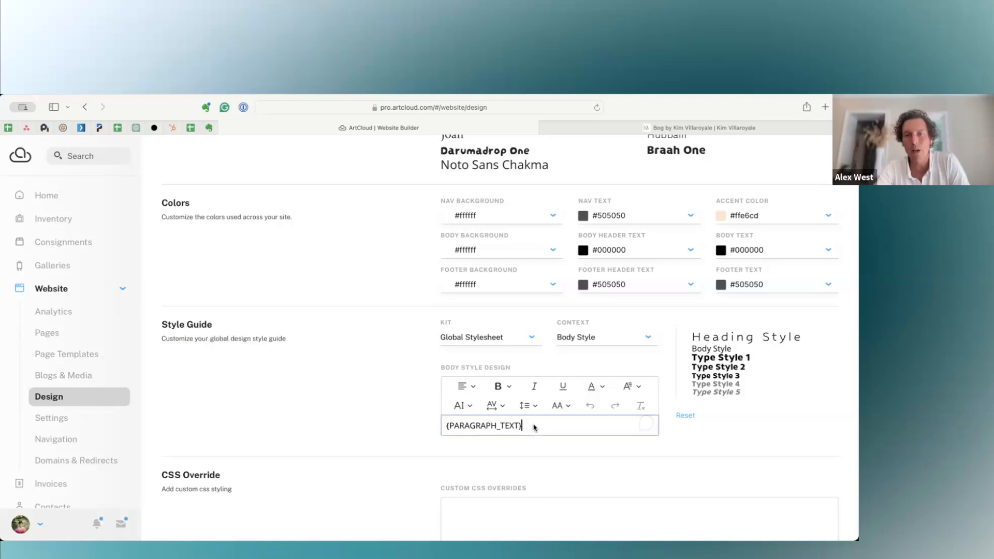
triple_click(534, 426)
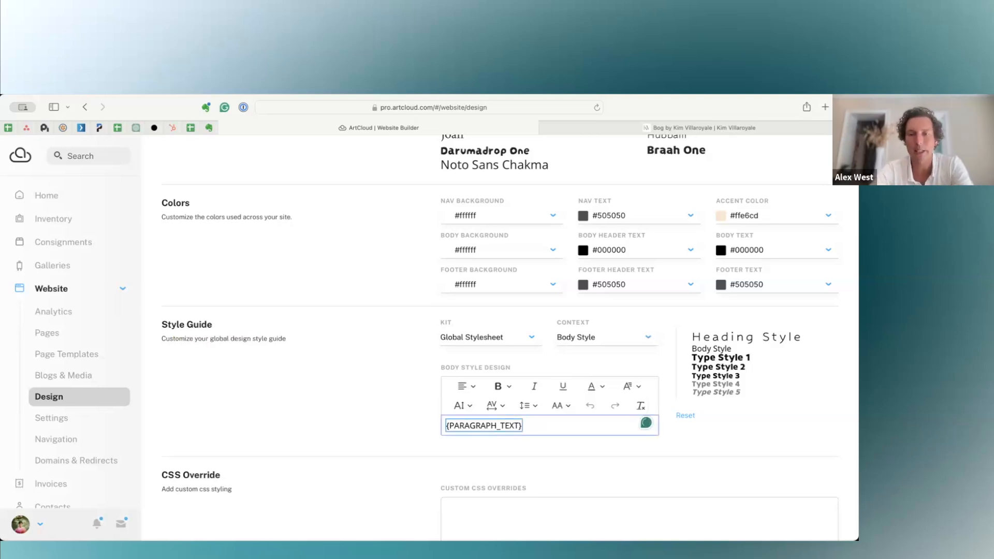
click(534, 388)
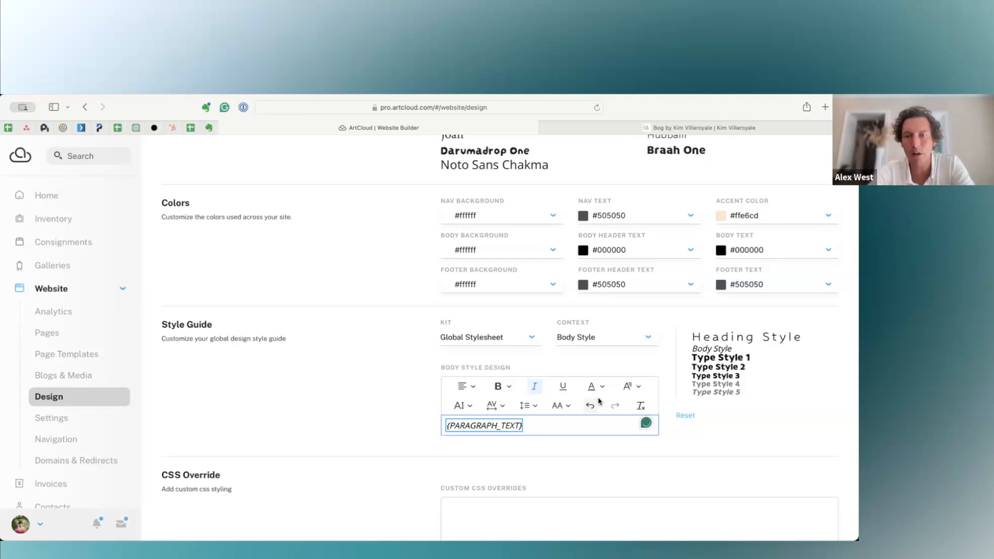
click(637, 392)
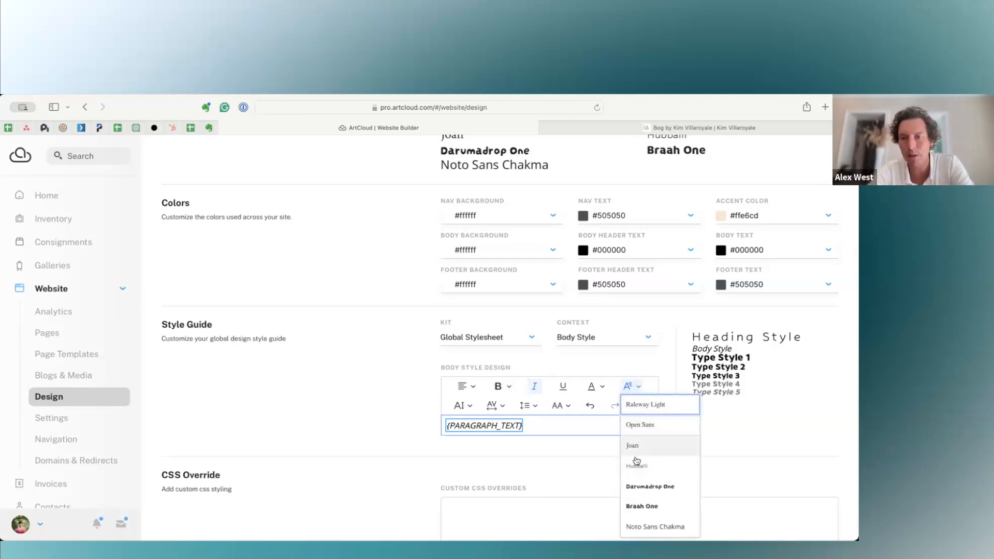
click(632, 488)
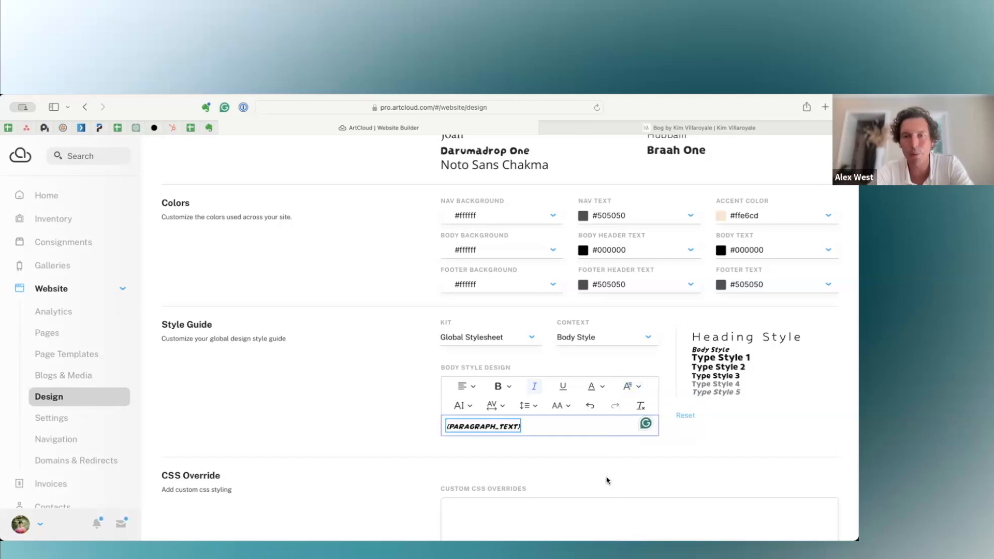
Check on the public About page how the biography text displays with the changed Body Style.
click(618, 127)
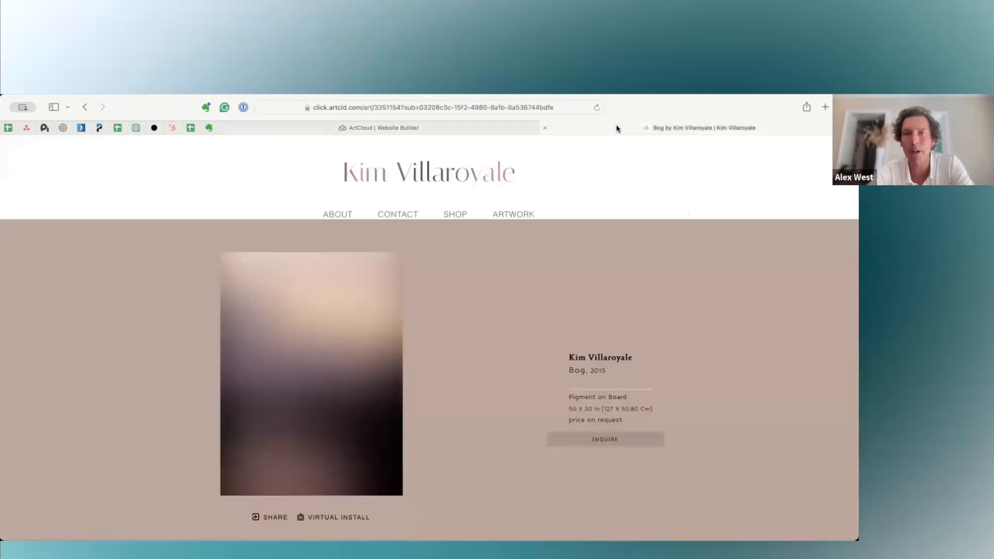
click(343, 214)
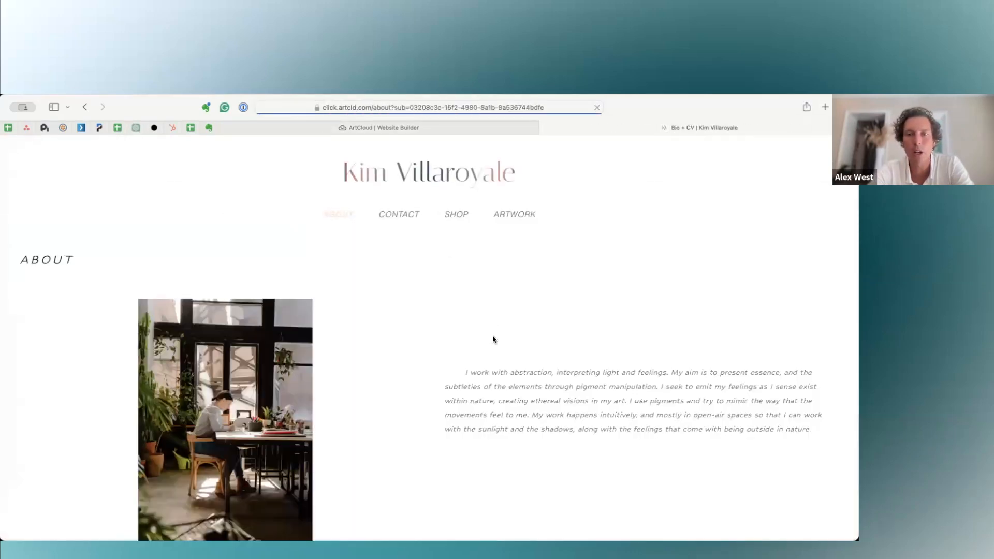
scroll(492, 339, down, 10)
scroll(492, 338, up, 10)
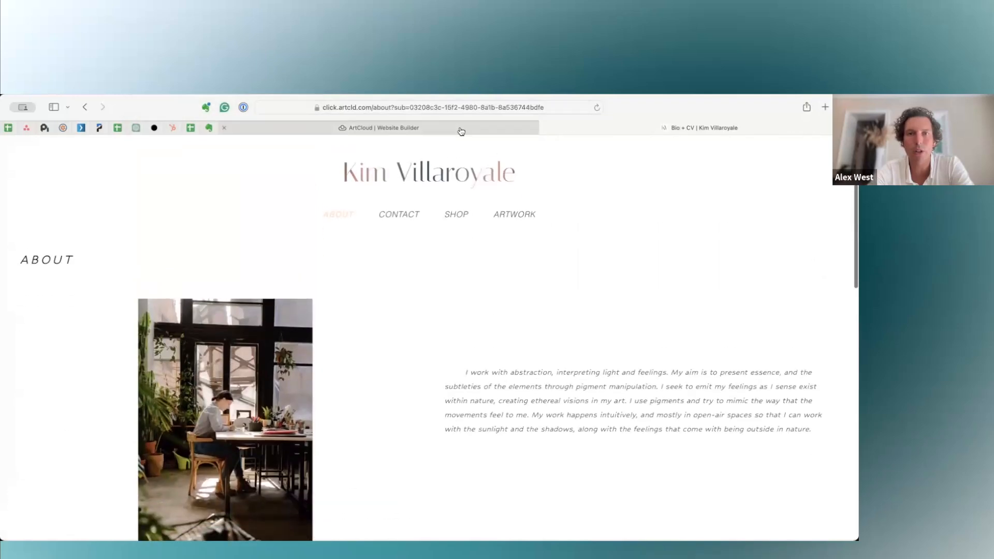
In the About page editor, apply Body Style to the whole biography text, clear its inline formatting, save, and check the public page.
click(461, 130)
click(39, 330)
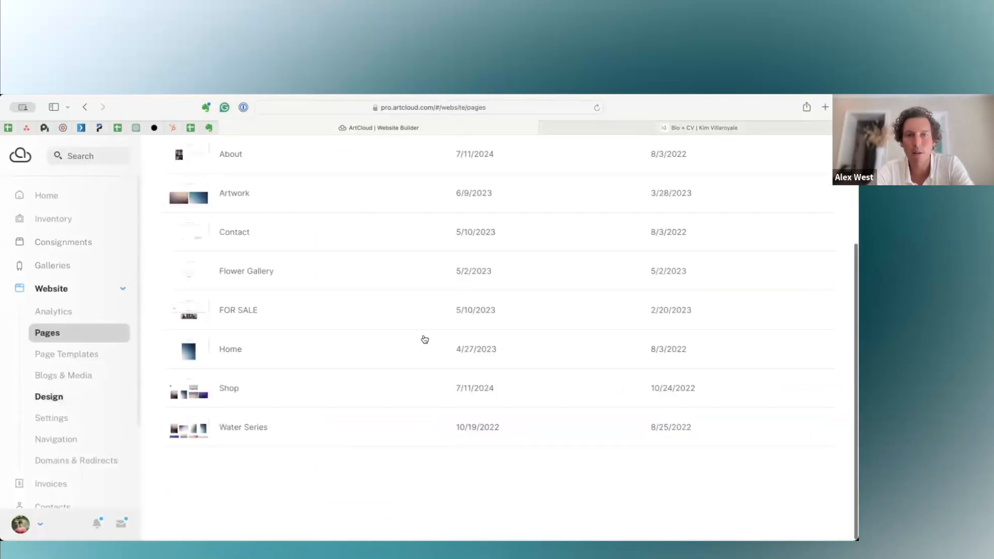
click(215, 153)
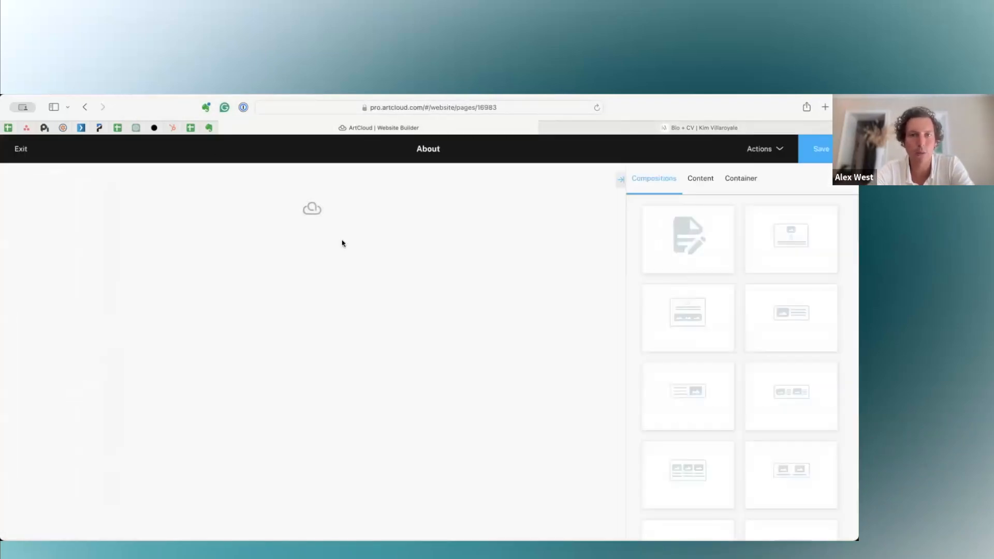
click(357, 500)
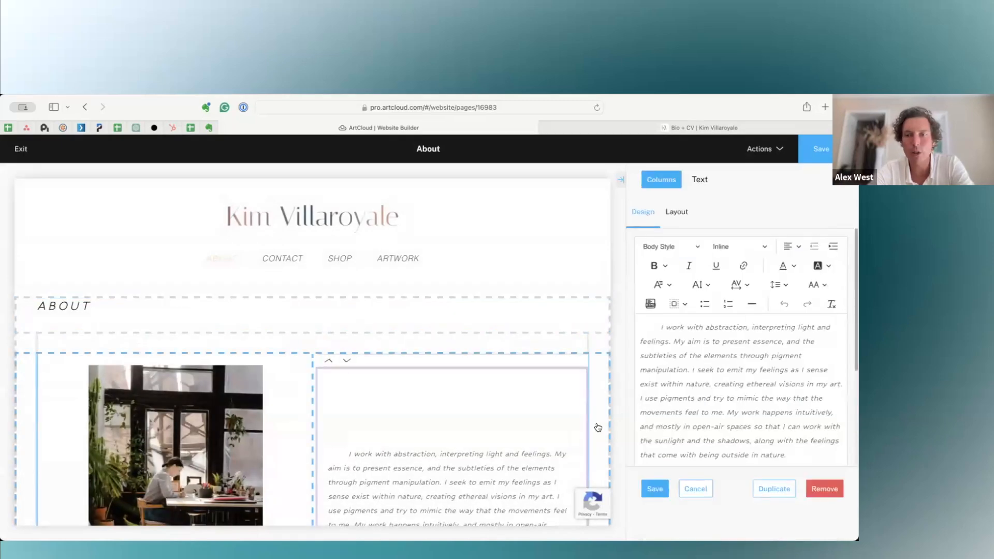
triple_click(714, 364)
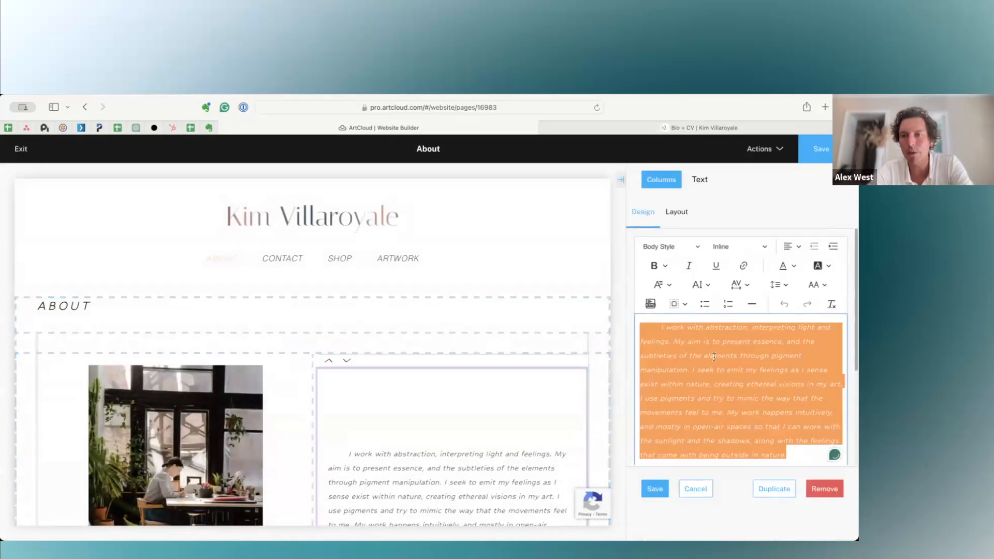
click(676, 254)
click(647, 283)
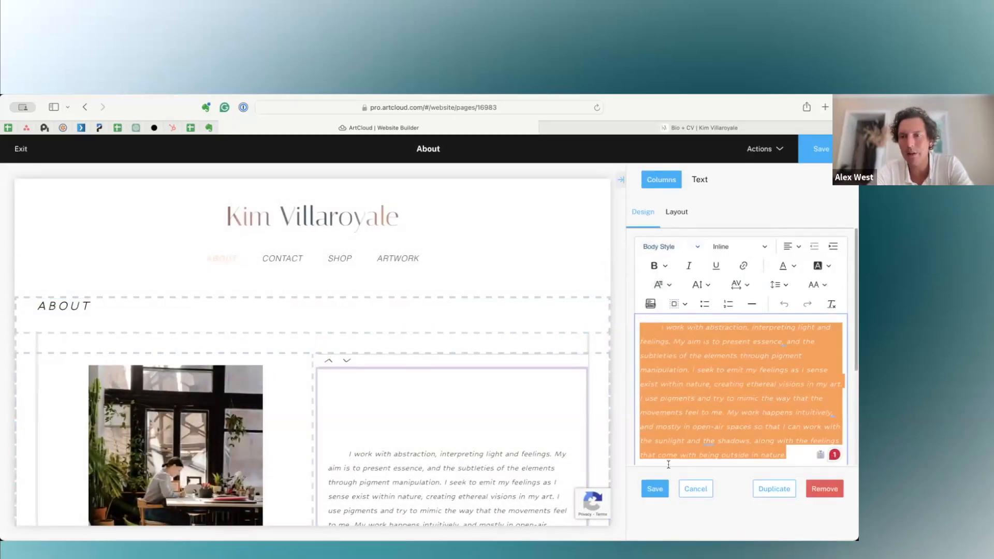
click(831, 304)
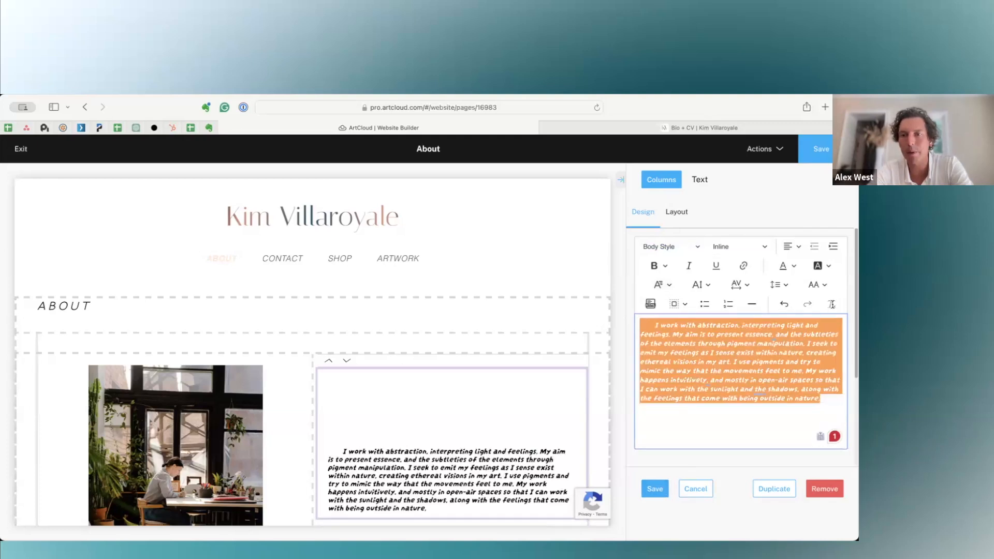
click(654, 488)
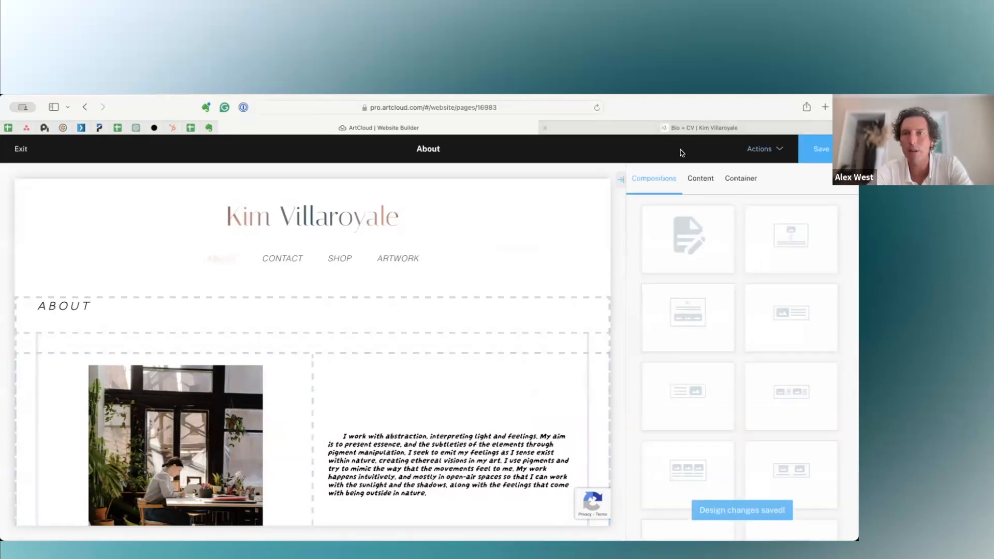
click(679, 131)
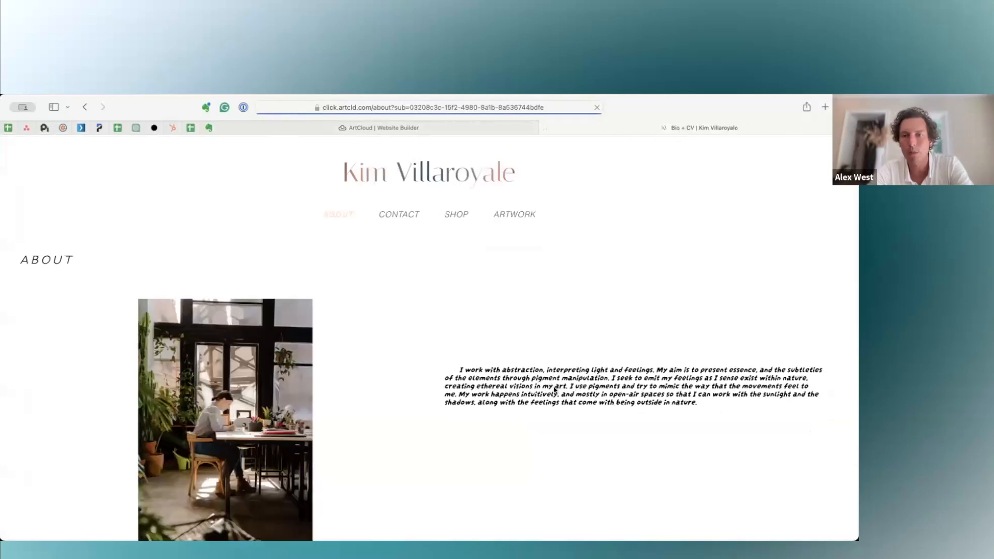
Exit the About page editor, reopen the site's Design settings, and inspect the biography's line spacing on the public About page.
click(349, 130)
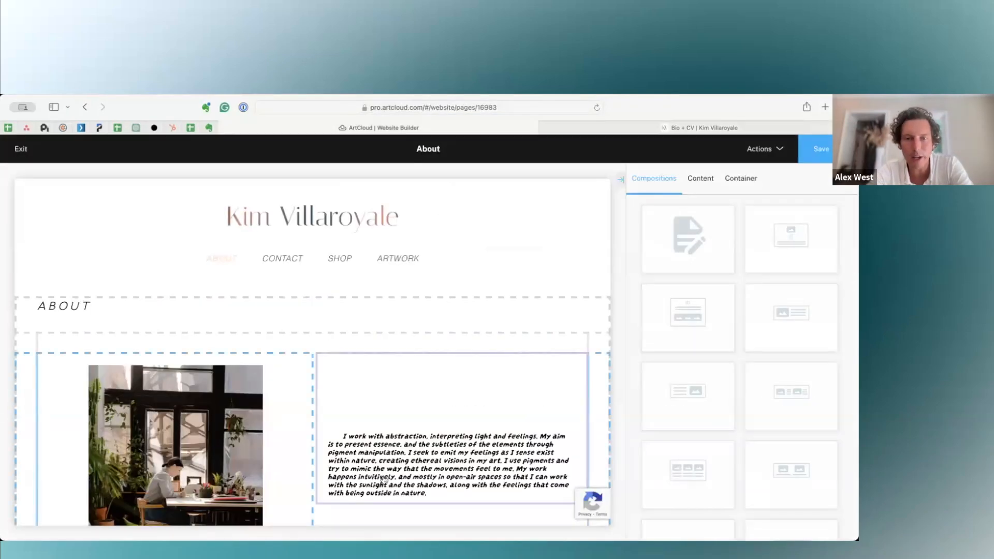
click(20, 150)
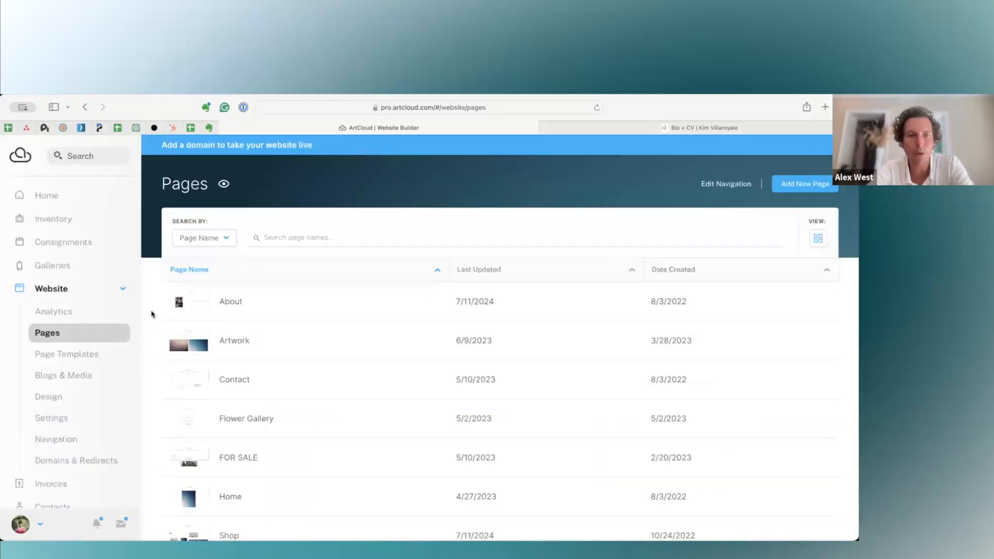
click(54, 396)
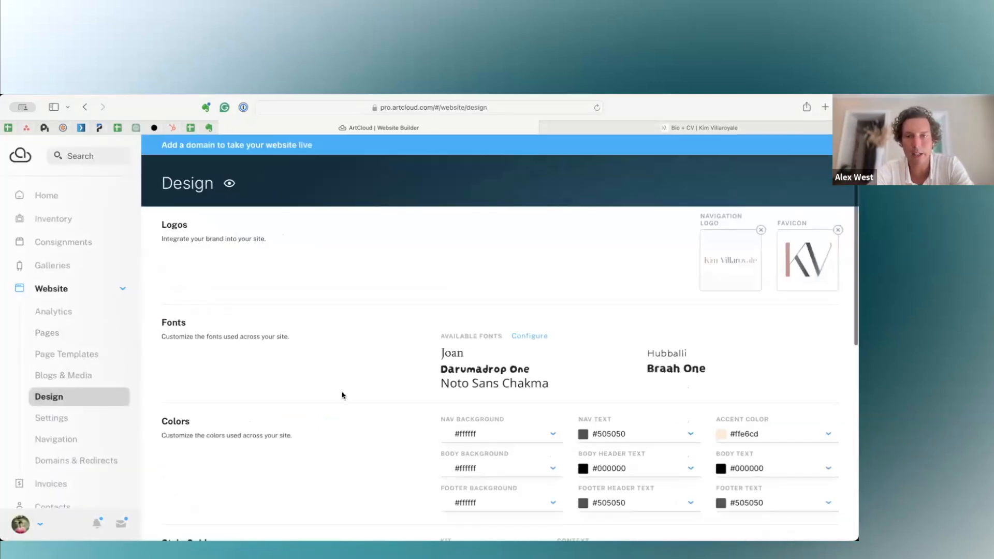
scroll(340, 395, down, 2)
click(626, 128)
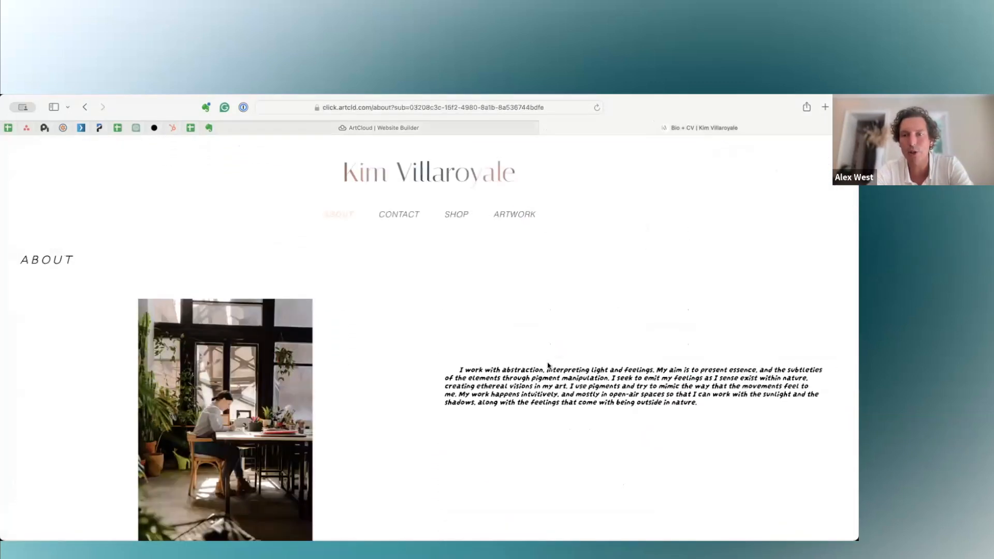
click(332, 127)
In the Global Stylesheet's Body Style, set the paragraph line height to 24 px and check it on the reloaded public About page.
scroll(483, 347, down, 1)
scroll(483, 346, down, 3)
click(528, 426)
key(super+a)
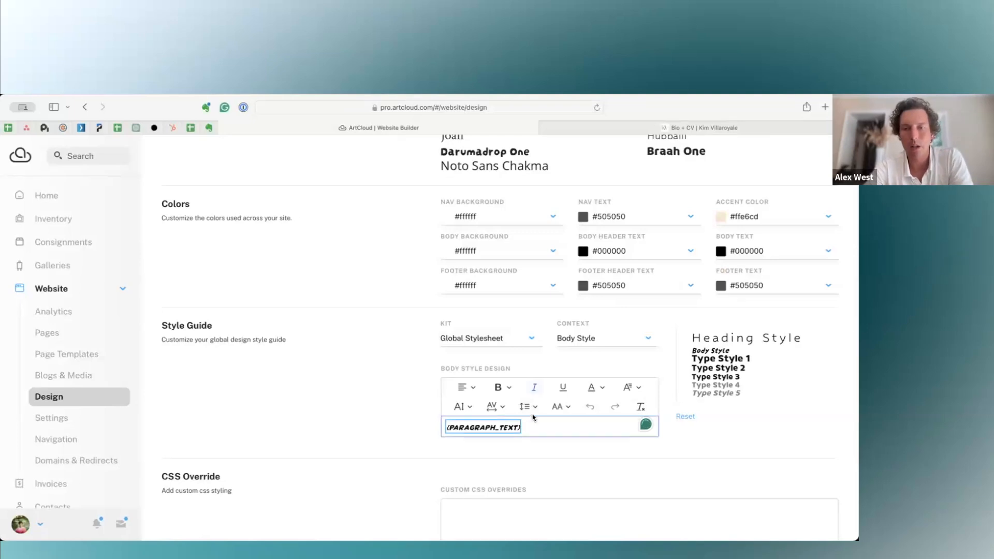
click(528, 407)
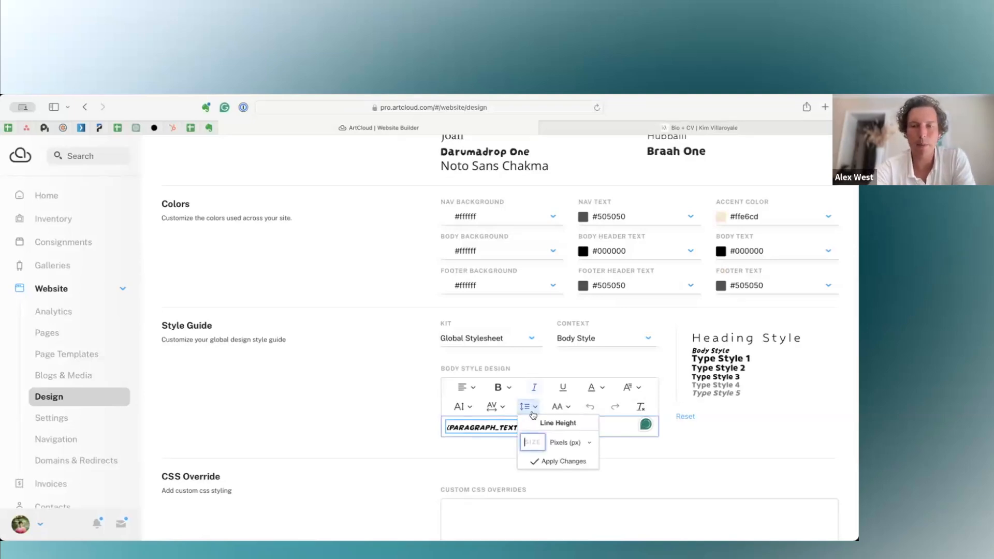
text(24)
click(535, 462)
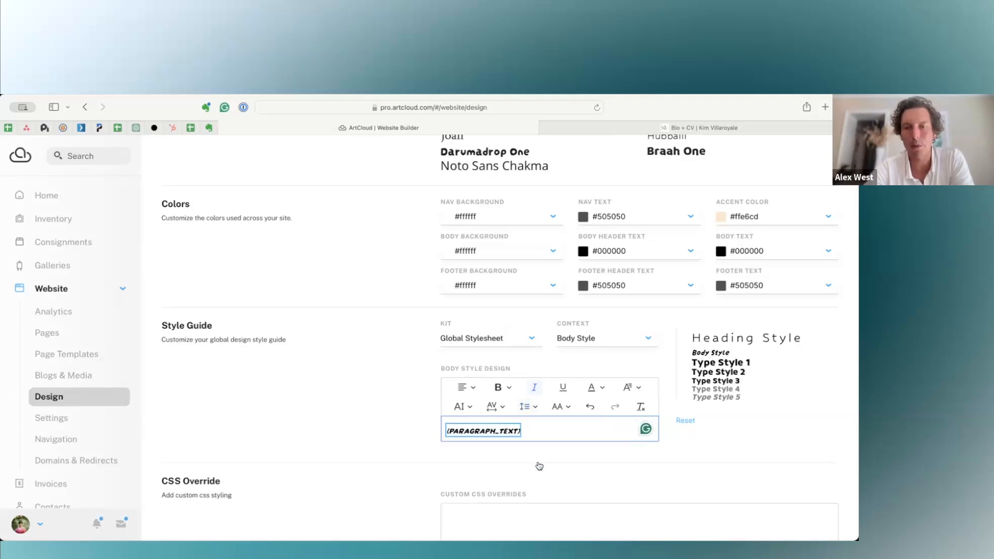
click(687, 128)
key(super+r)
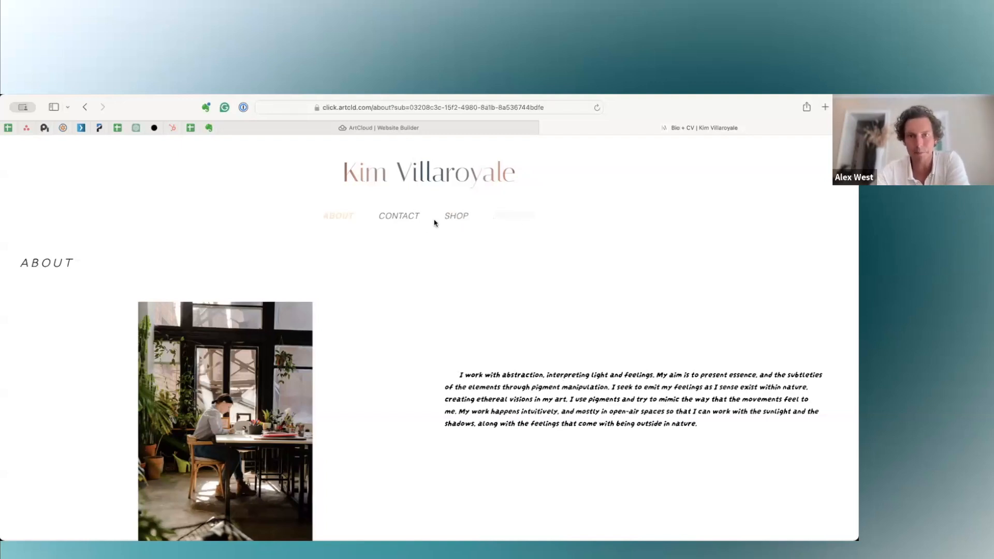
Return to the website builder's Pages list and open the Home page for editing.
click(402, 128)
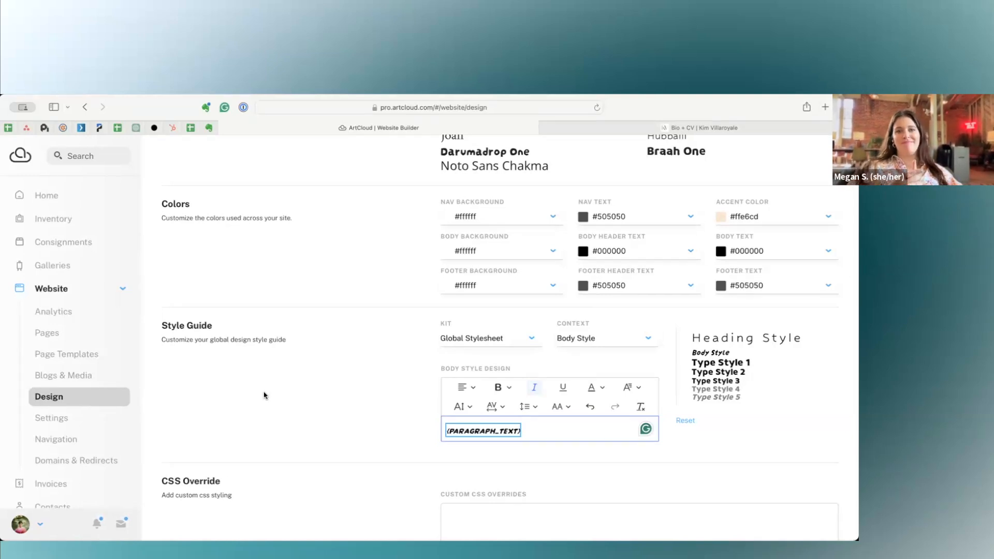
click(83, 335)
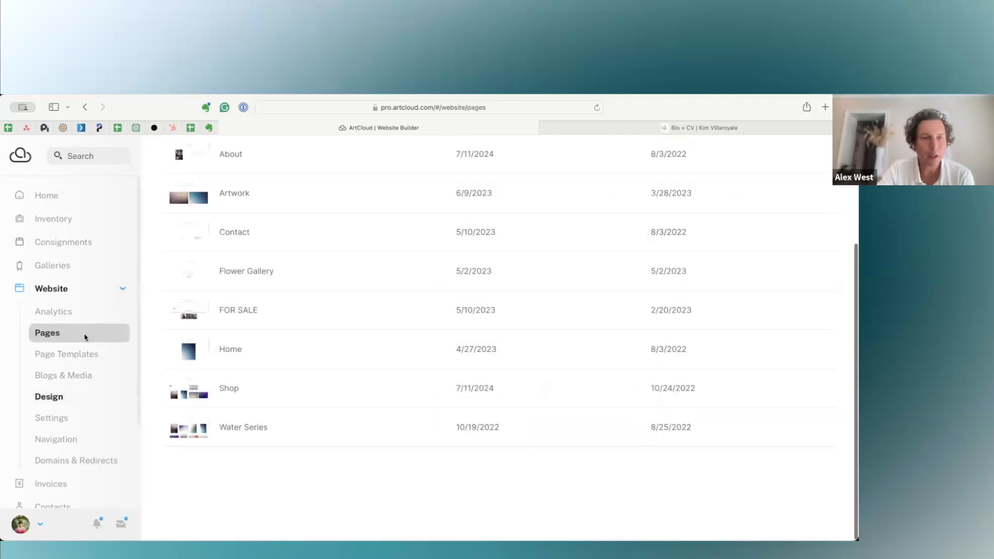
scroll(265, 285, up, 4)
scroll(246, 366, down, 3)
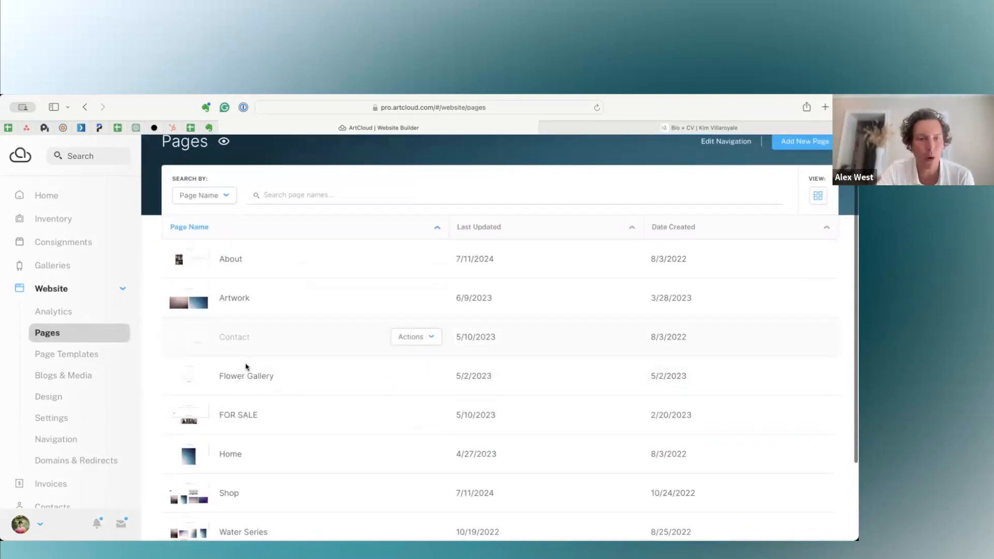
click(219, 408)
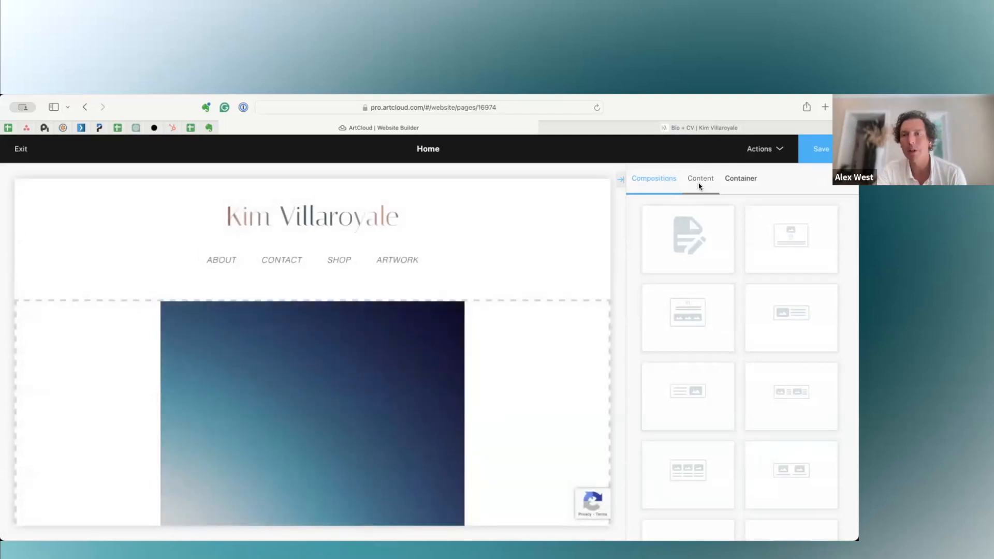
Add a Slider content block above the large image on the Home page.
click(699, 185)
scroll(721, 337, down, 3)
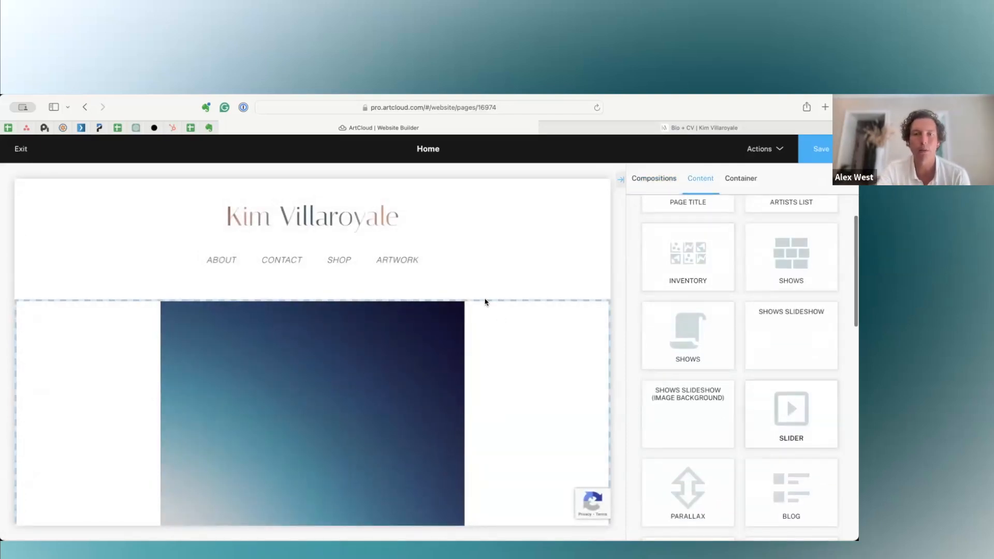
drag(482, 304, 481, 303)
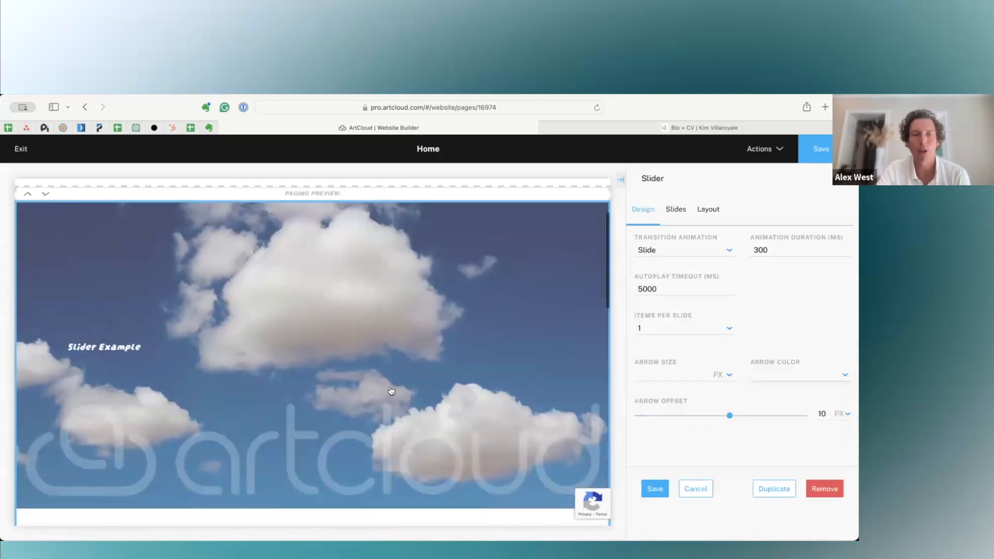
Open the content of the slider's Slide 1 for editing.
click(675, 210)
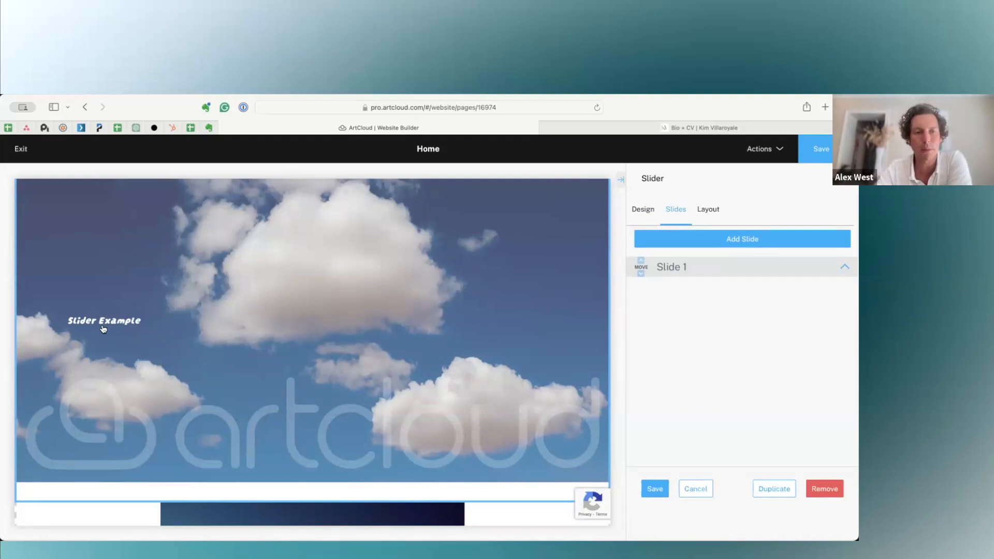
click(714, 263)
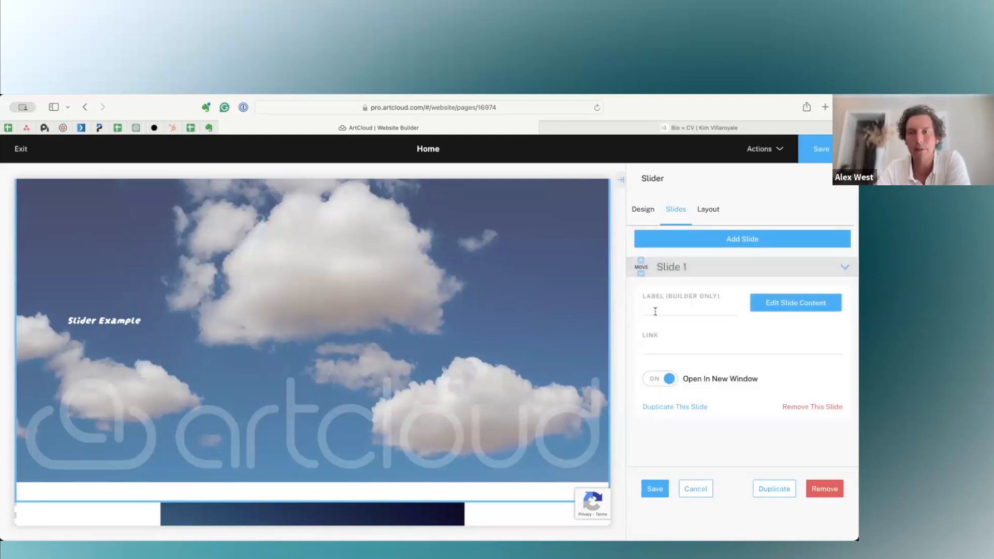
click(785, 307)
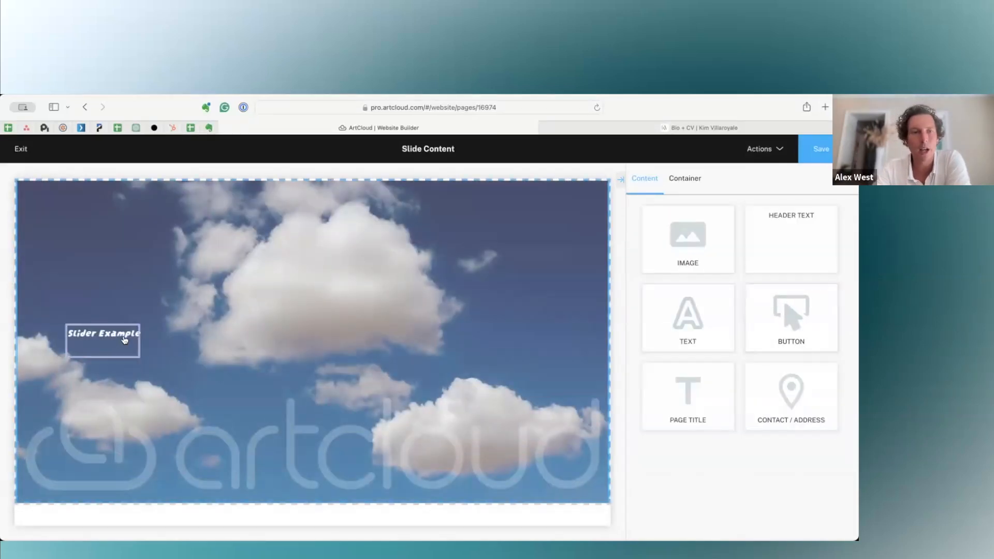
Right-align the "Slider Example" text within its text block.
click(124, 341)
click(753, 354)
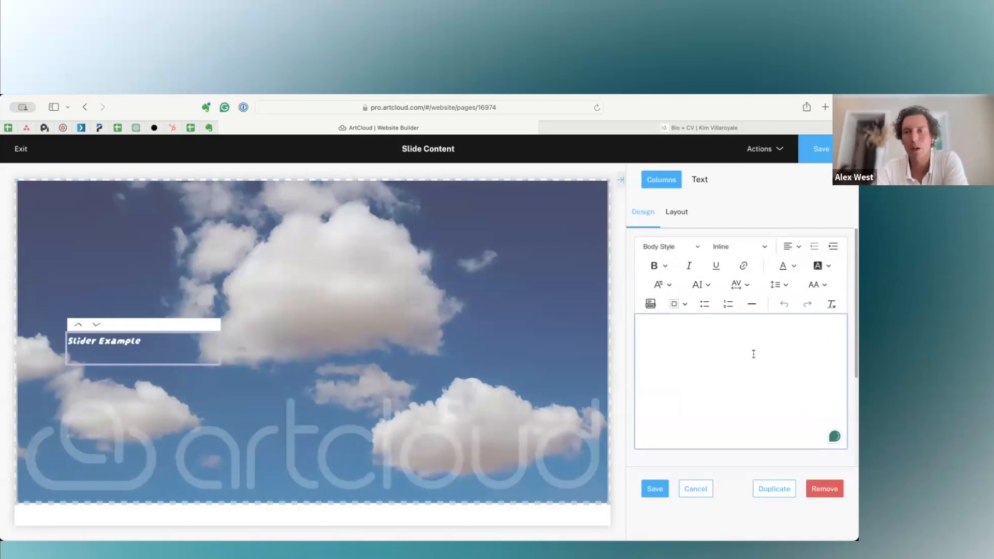
key(super+a)
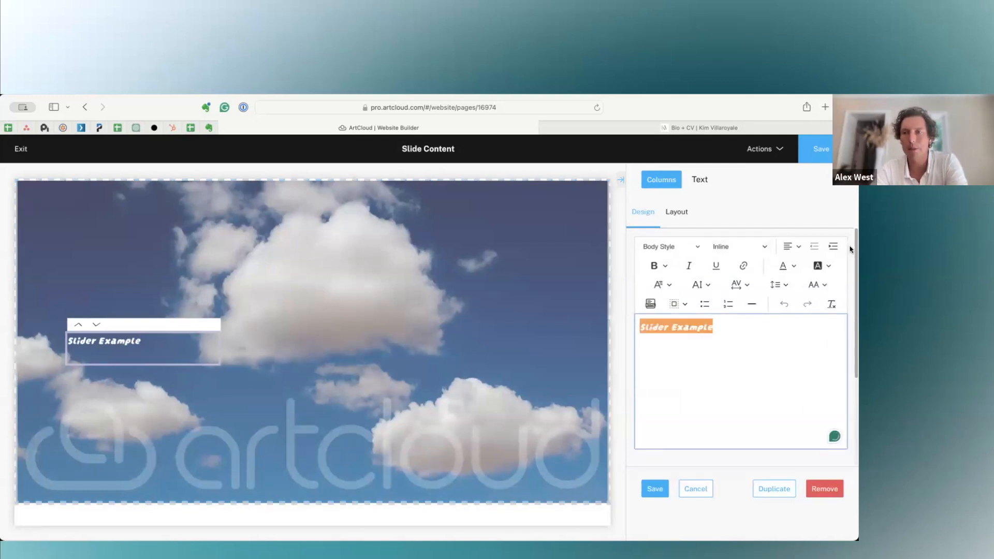
click(794, 247)
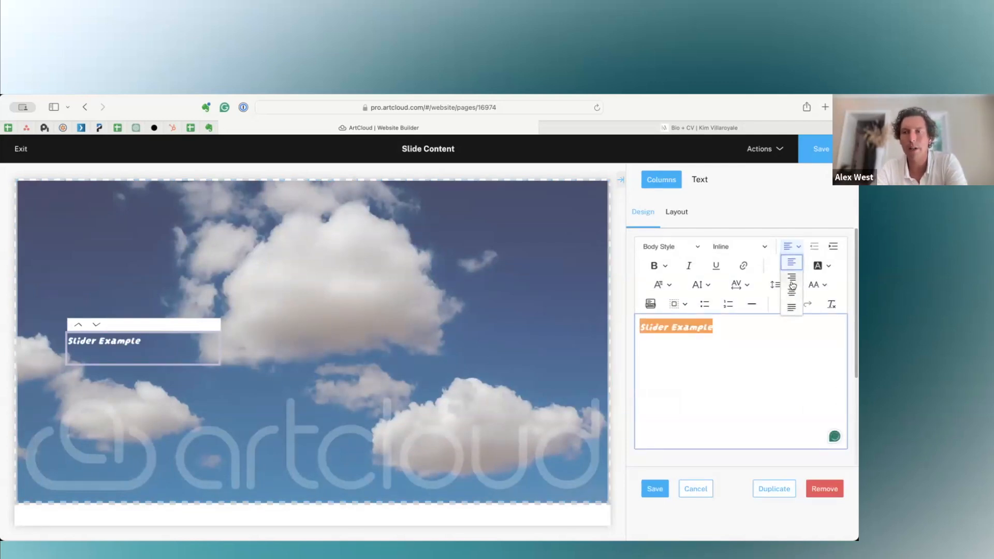
click(791, 284)
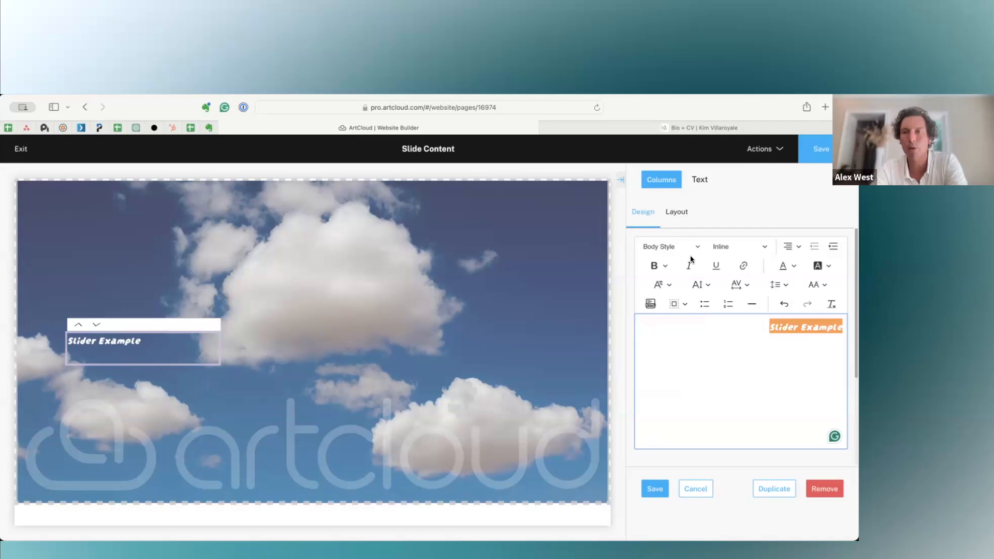
Save the text block changes and set the Align Content of the slide's Column 1 to middle right.
click(665, 182)
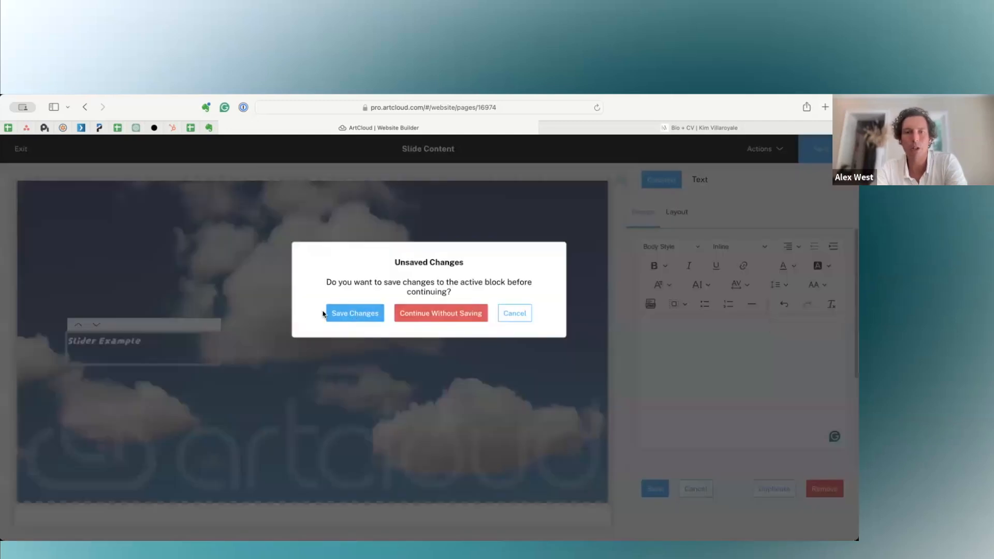
click(348, 314)
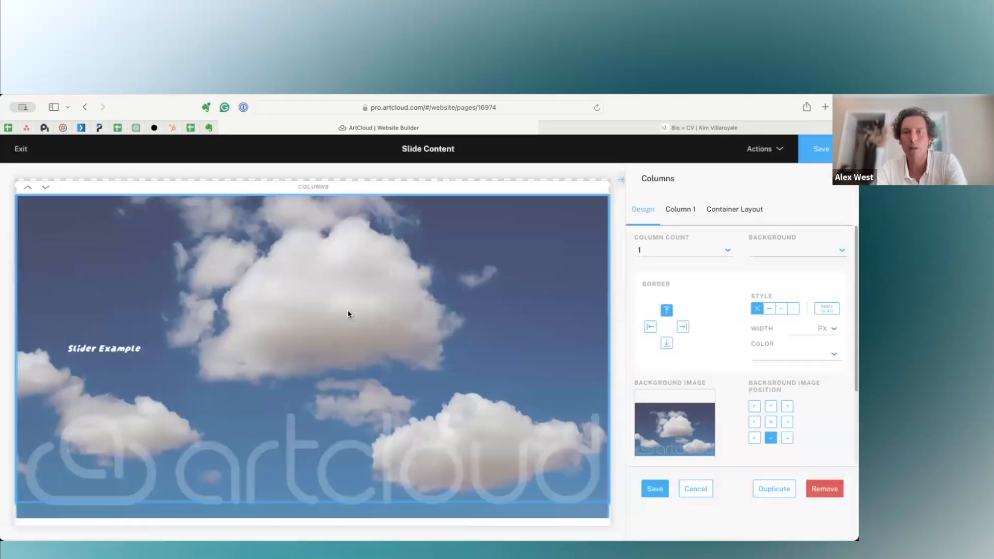
click(680, 210)
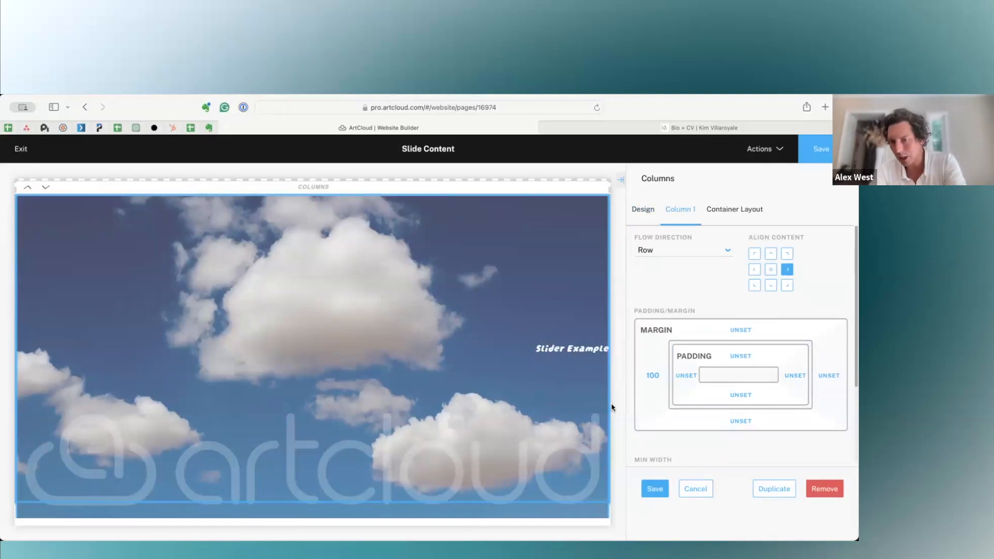
Save the column alignment and the slide content, return to the Home page and save the slider settings.
click(655, 489)
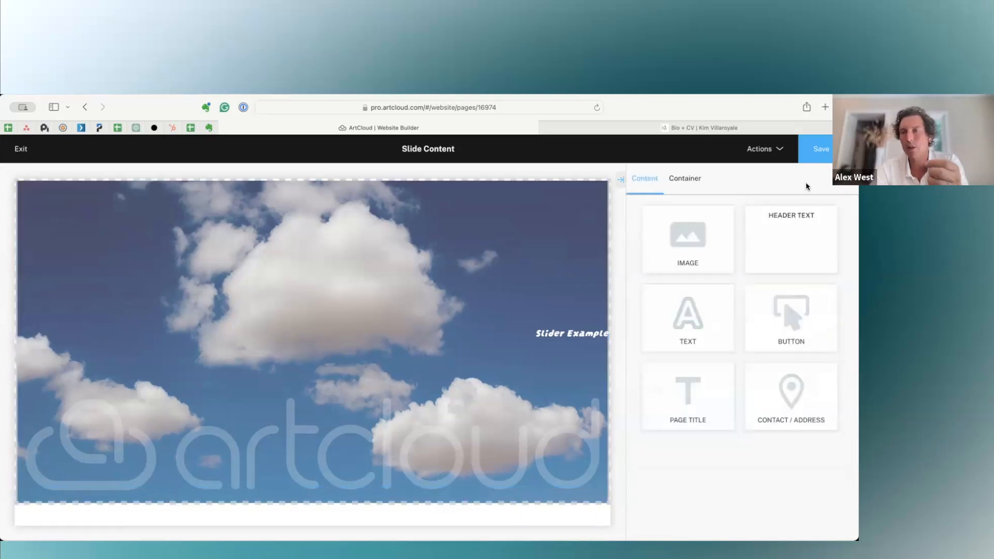
click(821, 150)
click(801, 175)
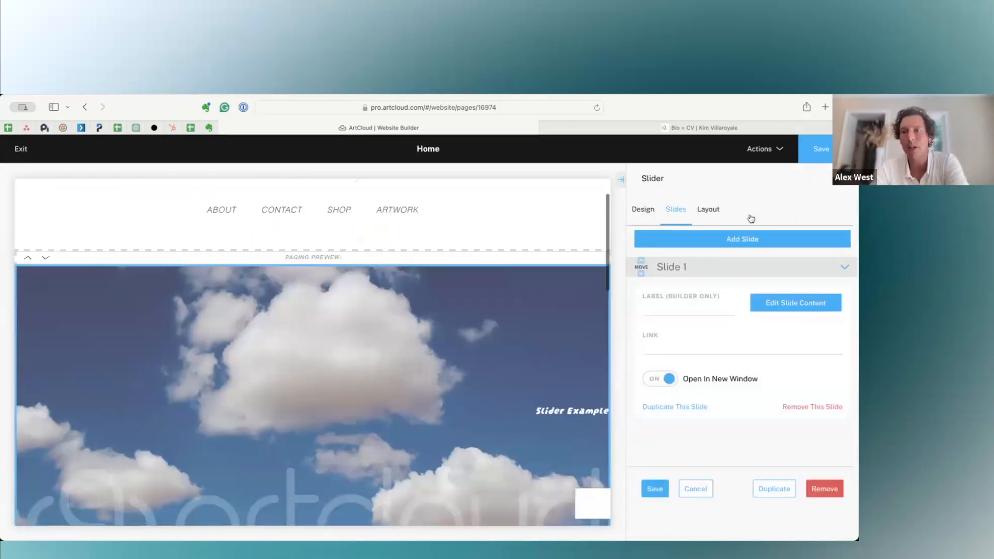
click(655, 490)
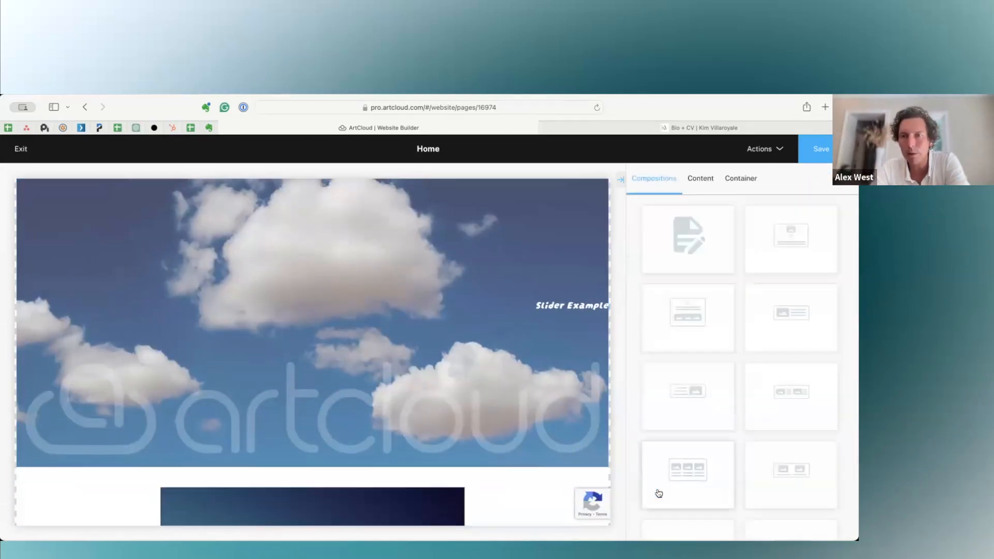
Look through the content blocks available for the Home page, from Page Title down to the Pro block Recently Viewed.
click(704, 180)
scroll(753, 312, down, 2)
scroll(753, 312, down, 4)
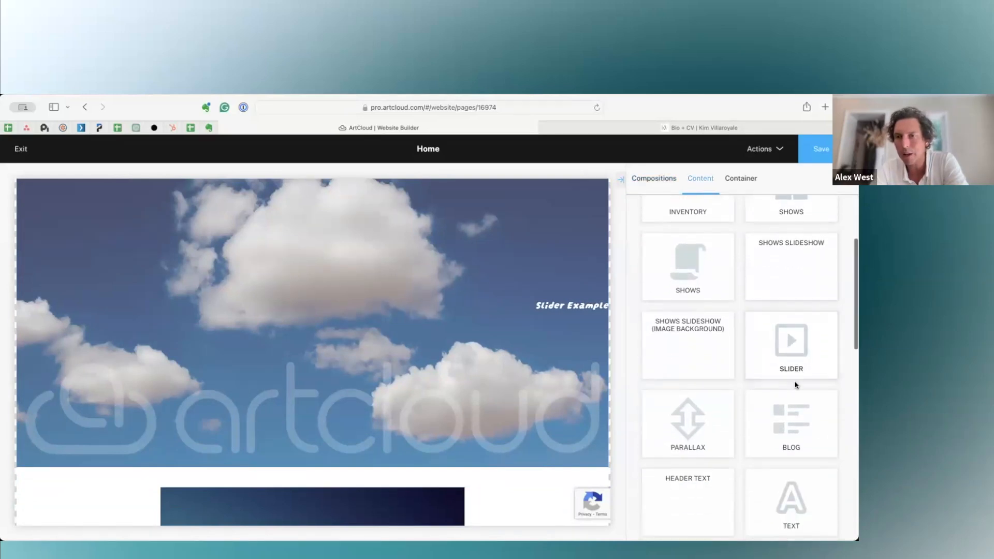
scroll(796, 385, down, 1)
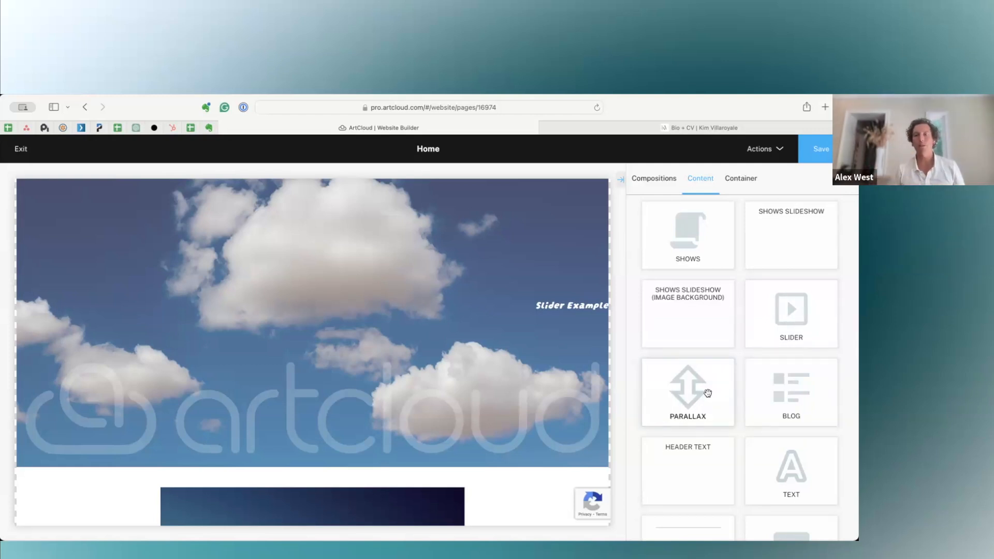
scroll(708, 393, down, 4)
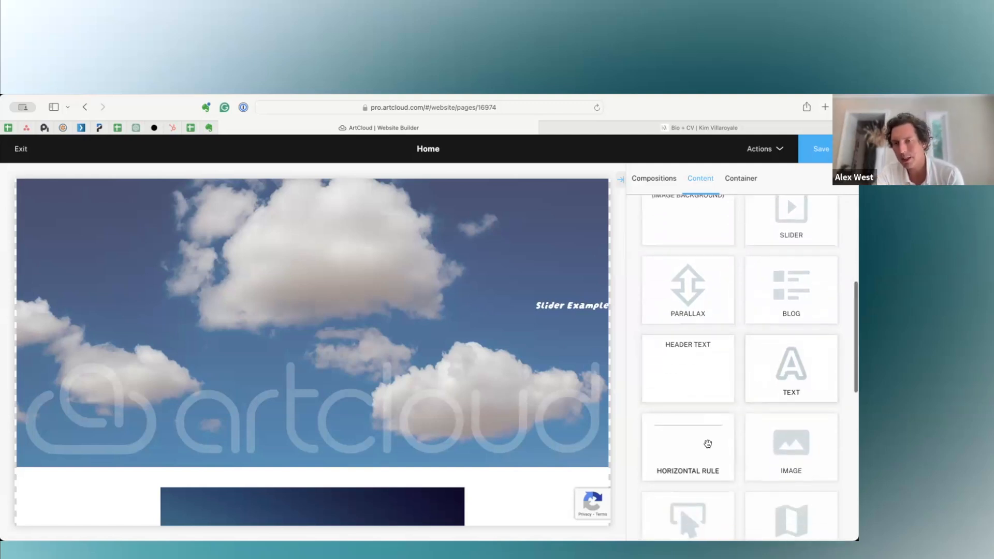
scroll(725, 404, down, 6)
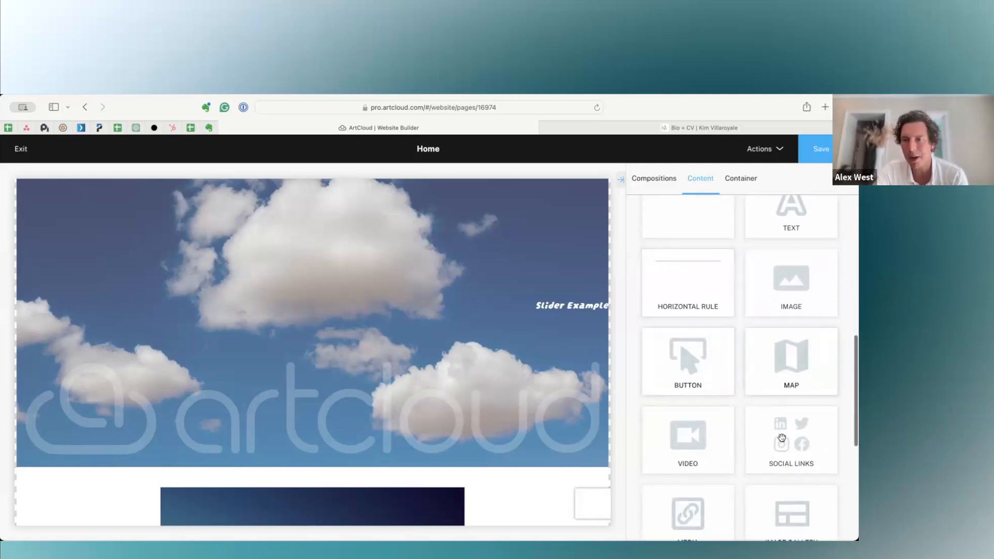
scroll(707, 370, down, 3)
scroll(707, 427, down, 5)
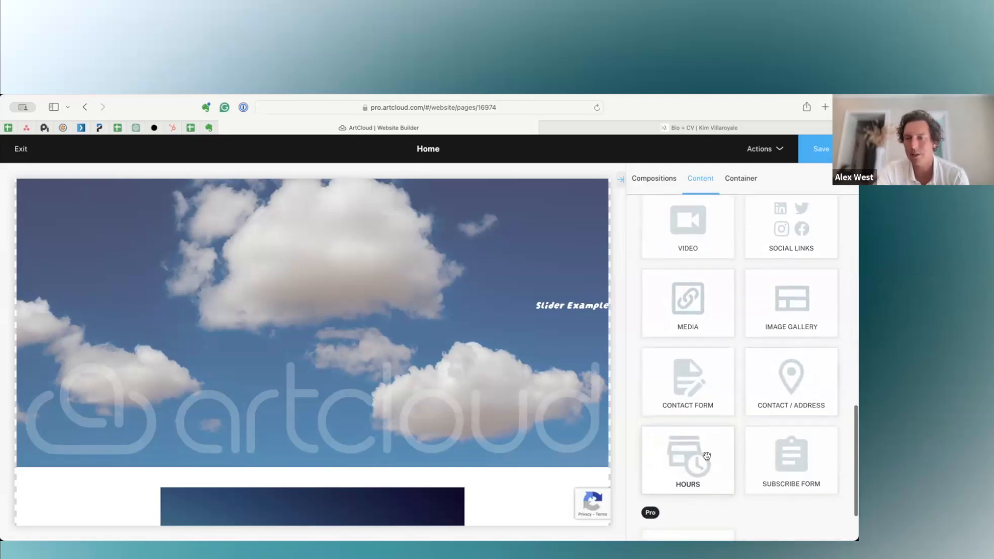
scroll(714, 453, down, 3)
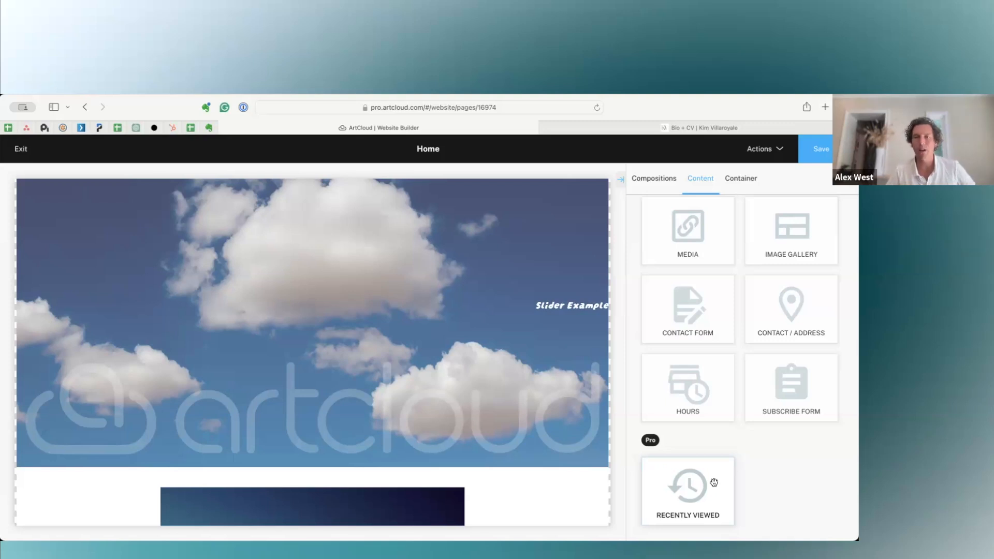
scroll(713, 482, up, 12)
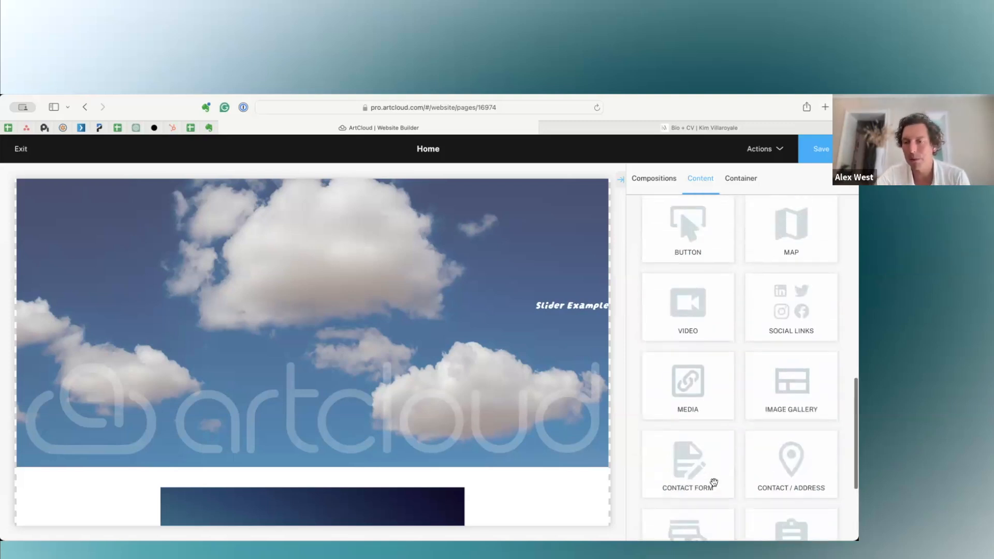
scroll(703, 273, up, 4)
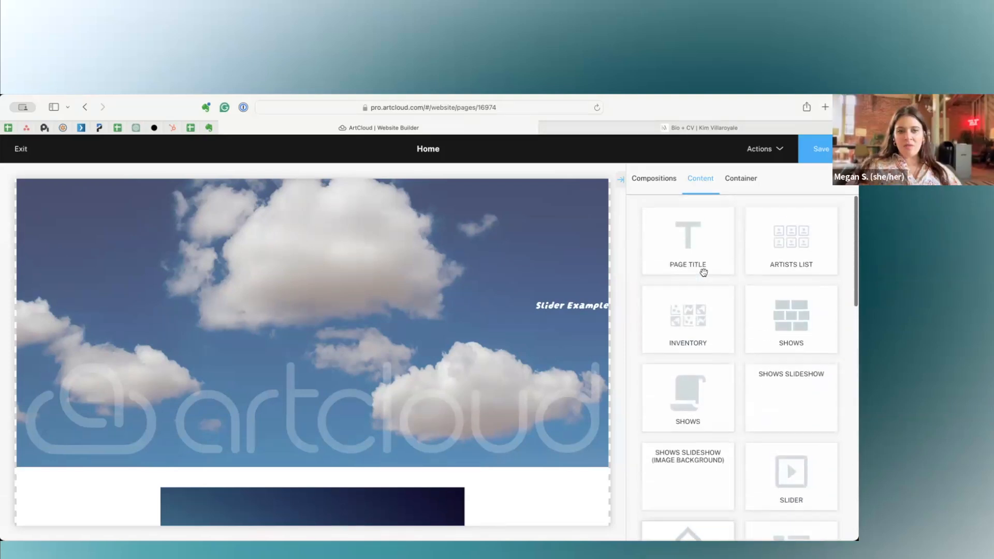
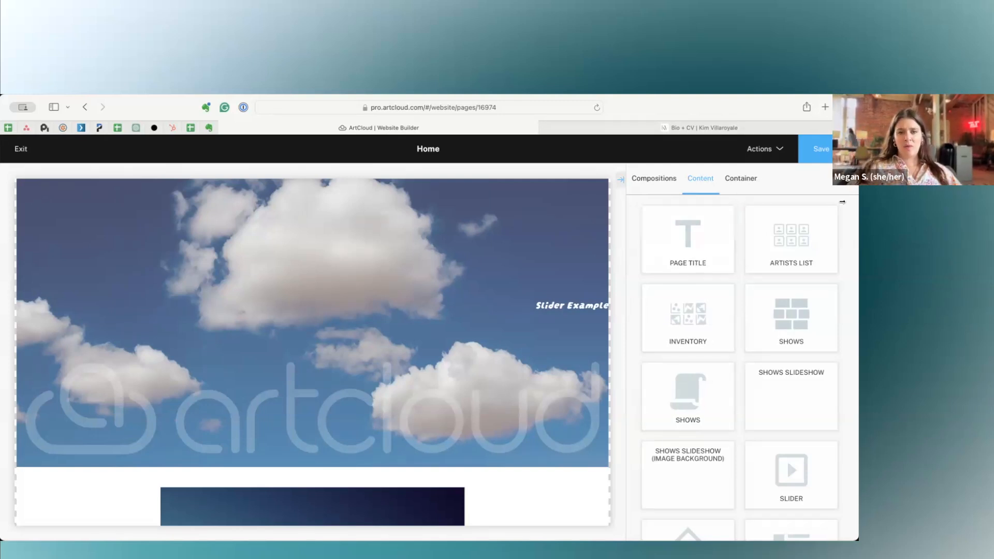
Narrow the browser window so that the Home page editor and its save options fit fully in view.
drag(857, 186, 759, 187)
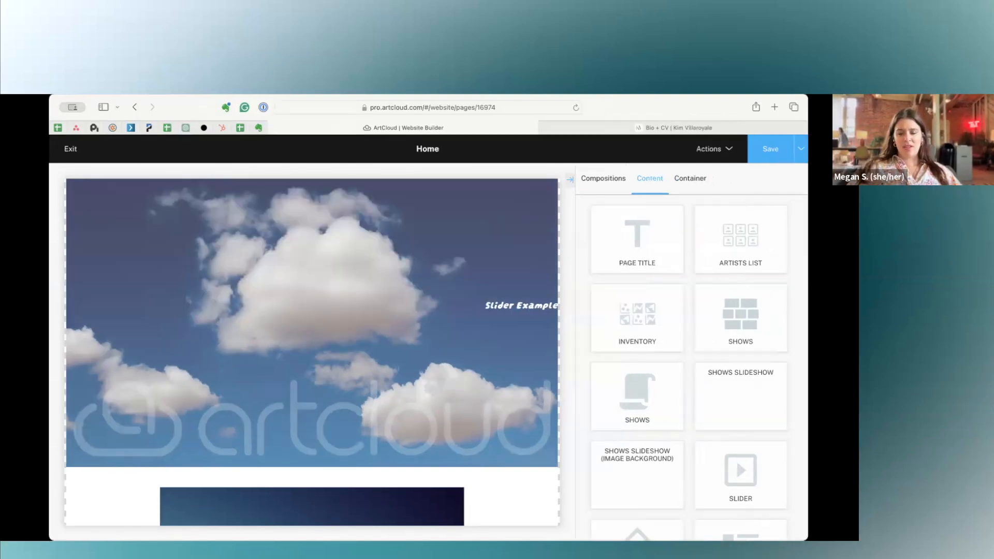
click(739, 100)
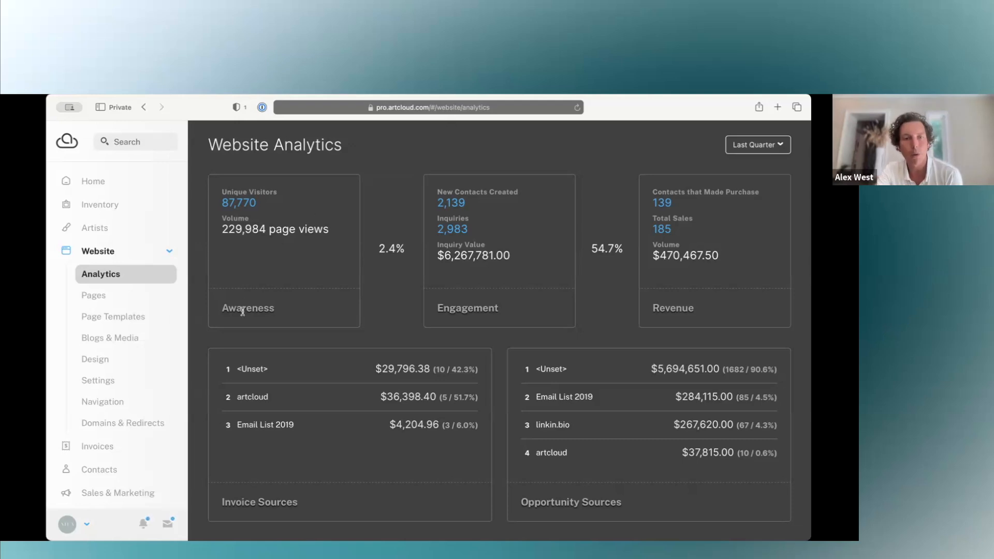
Examine the traffic source breakdown of Unique Visitors for the last quarter in Website Analytics, and close the chart.
click(234, 205)
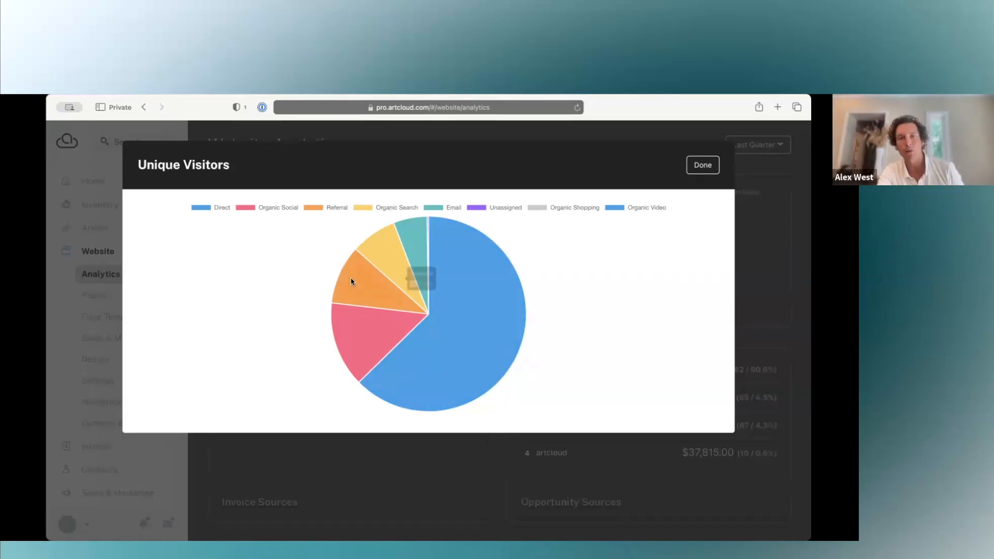
mouse_move(346, 330)
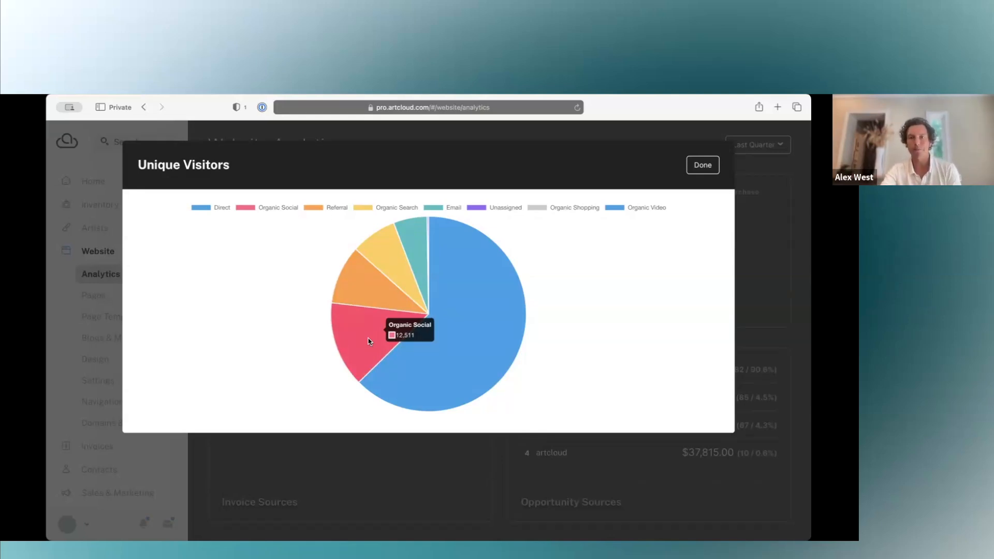
click(702, 165)
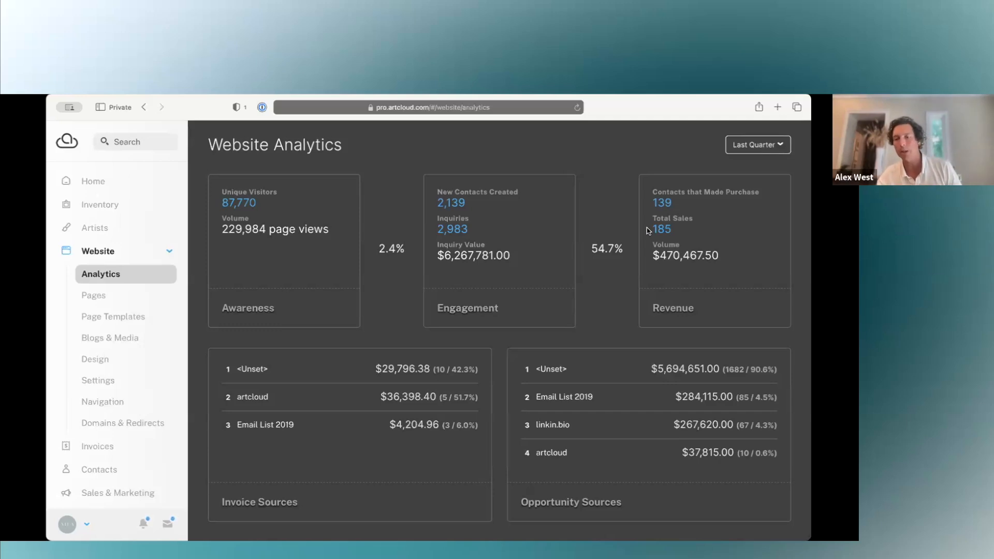
Review the conversion rates between Awareness, Engagement and Revenue, along with the invoice and opportunity sources.
mouse_move(392, 251)
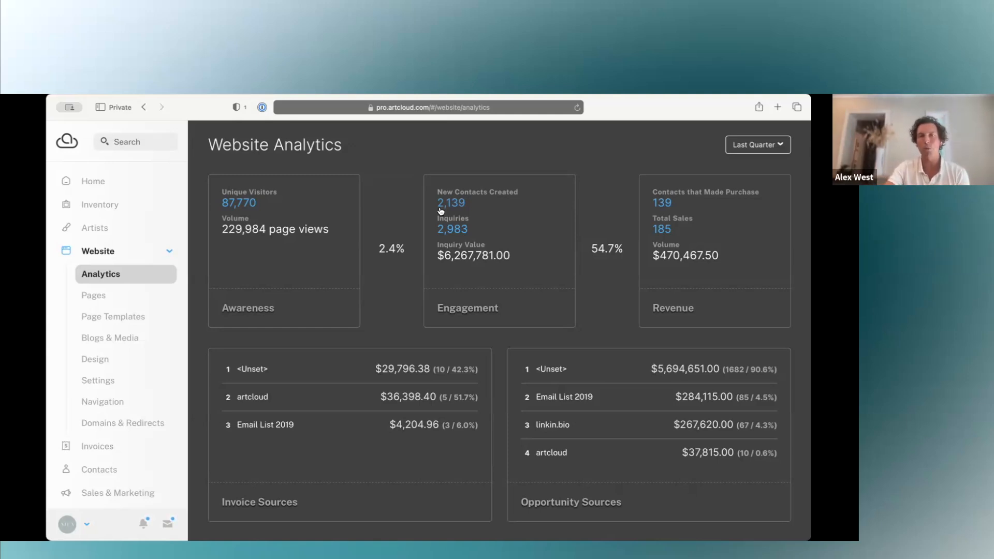
mouse_move(388, 251)
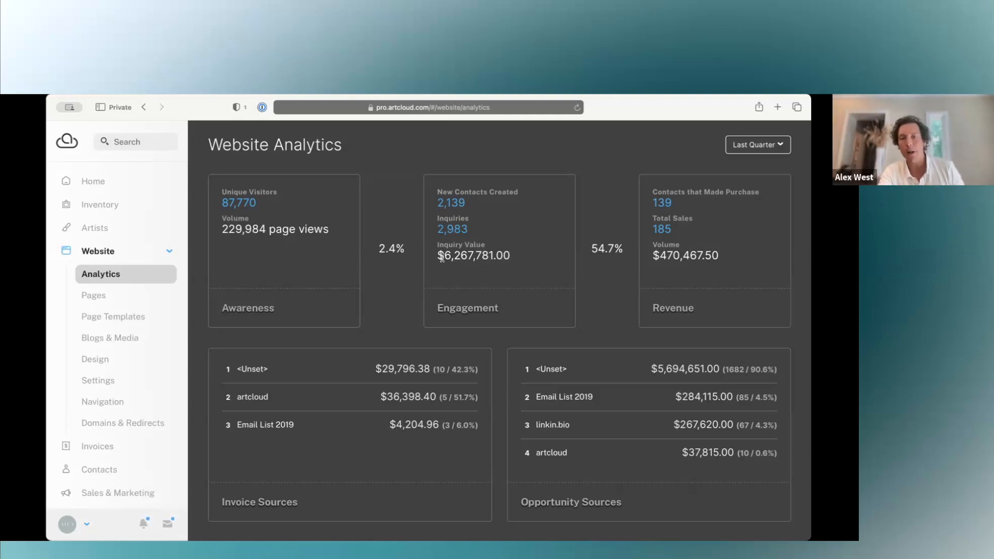
mouse_move(593, 256)
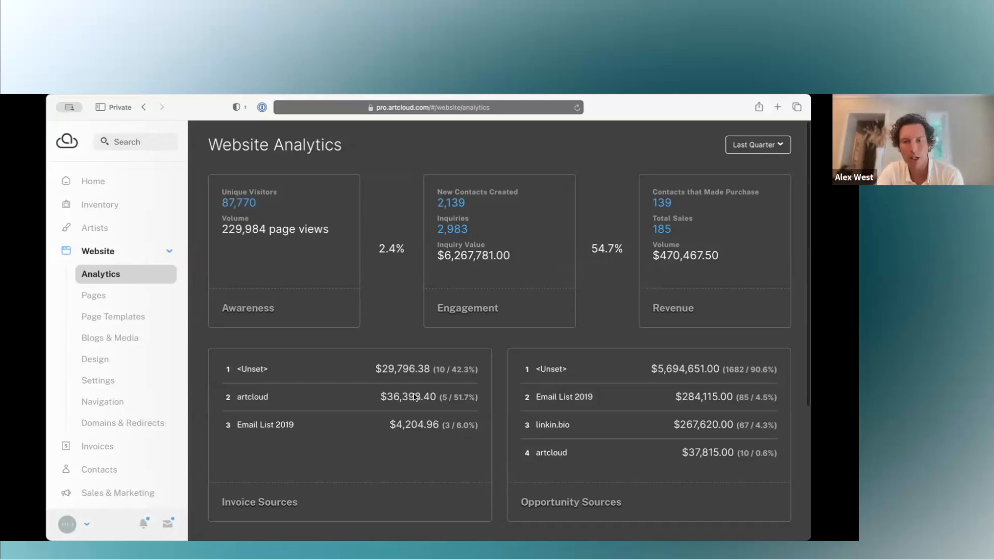
scroll(415, 397, down, 3)
scroll(415, 397, up, 3)
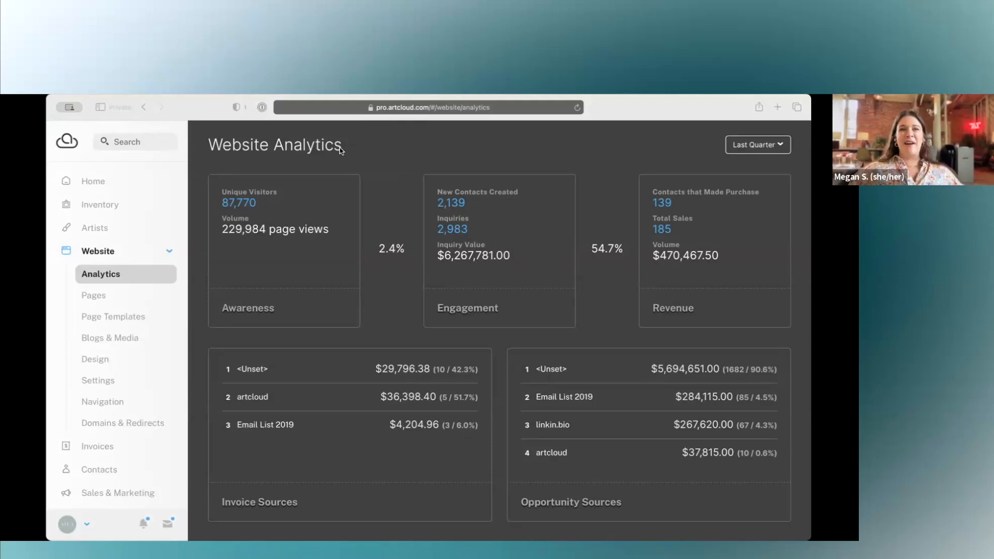
click(616, 99)
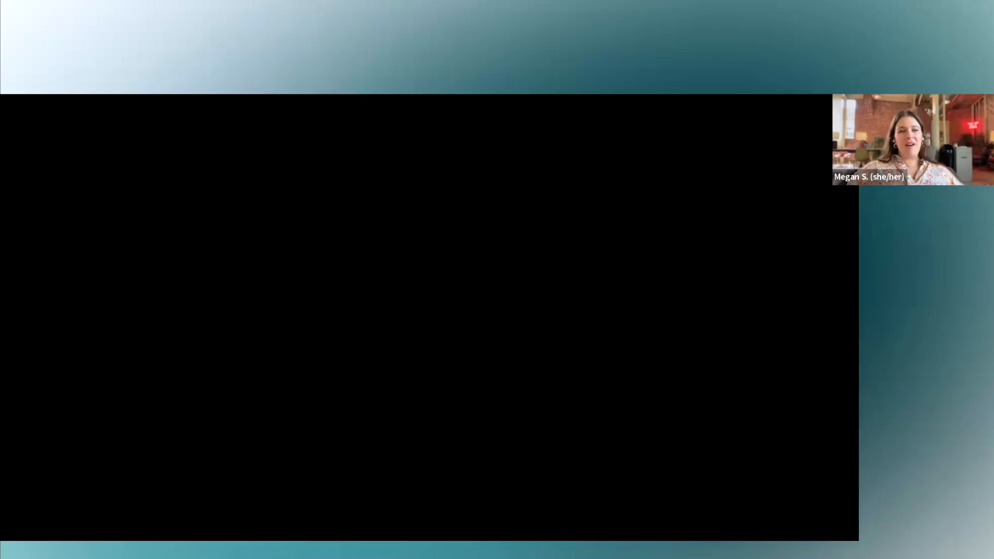
Exit the Home page editor without saving the design changes and go to the account's home dashboard.
click(74, 149)
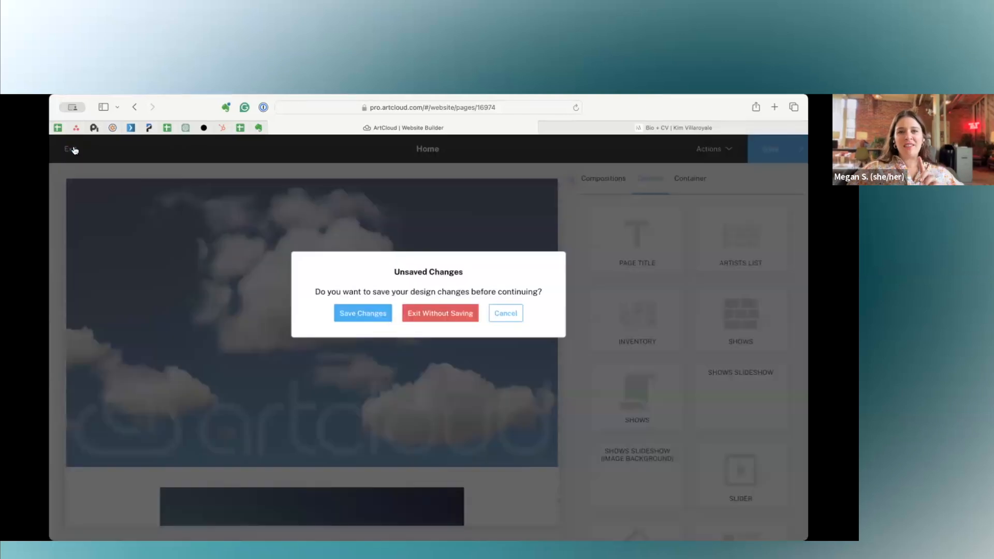
click(430, 316)
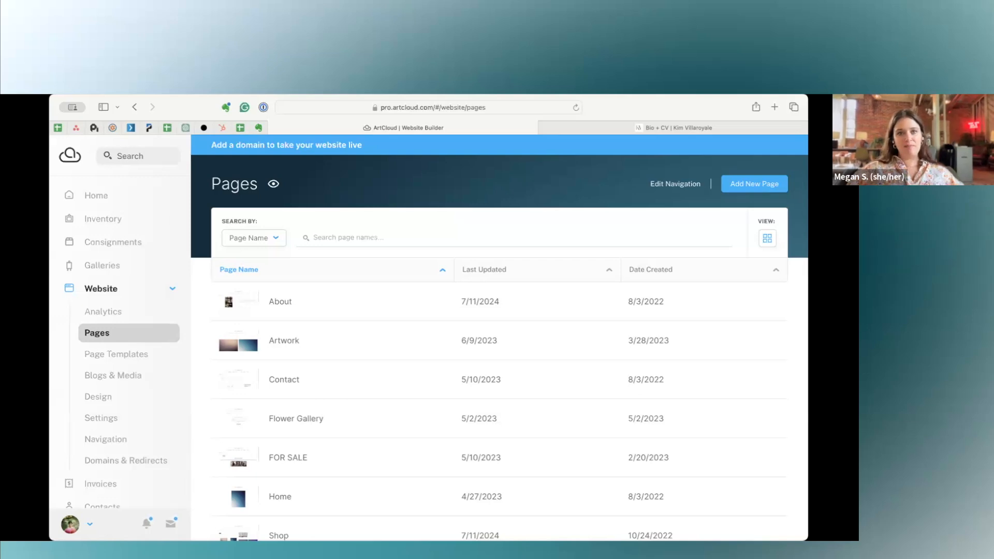
click(91, 192)
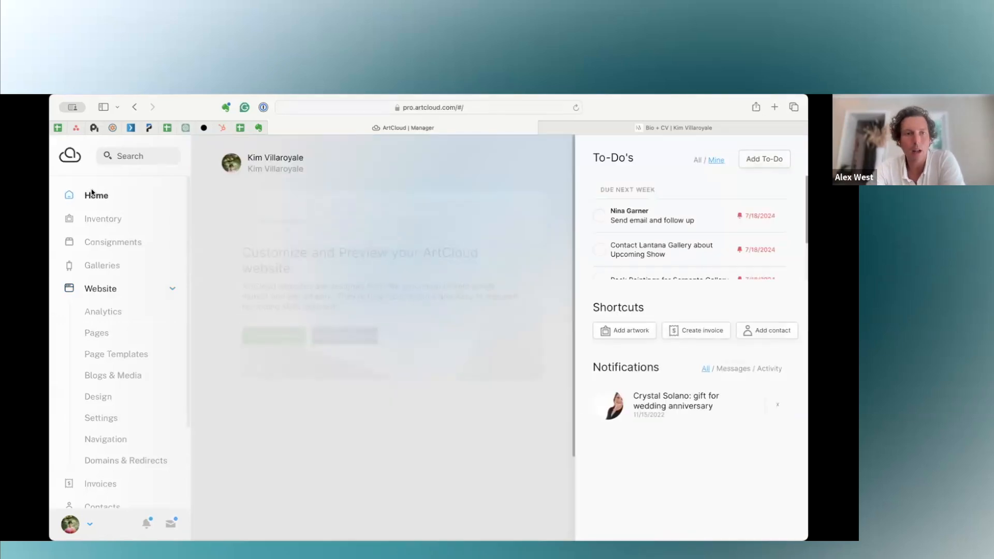
View the social media sharing options for the Share your New Arrivals marketing tip in a widened browser window, and close them.
scroll(210, 319, down, 1)
scroll(210, 319, down, 3)
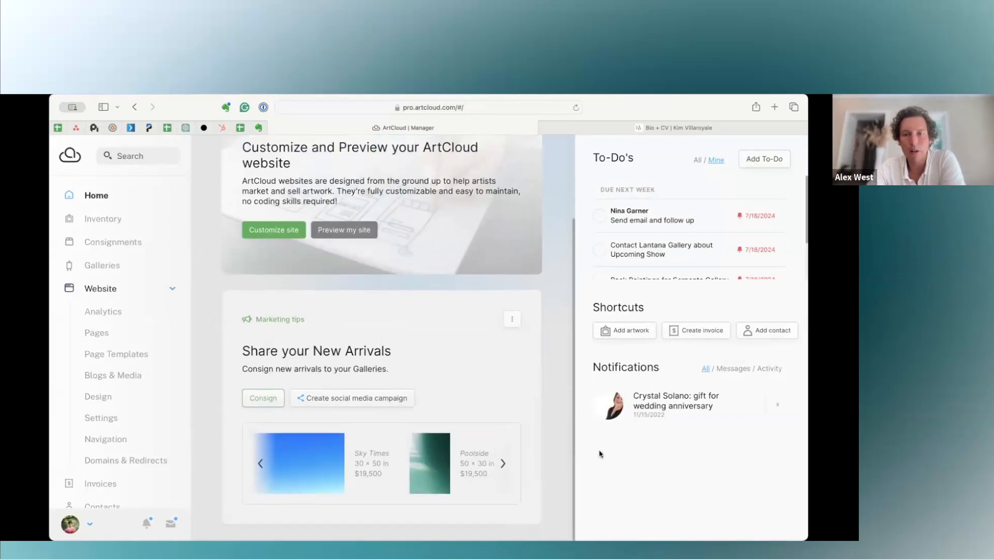
drag(808, 504, 843, 505)
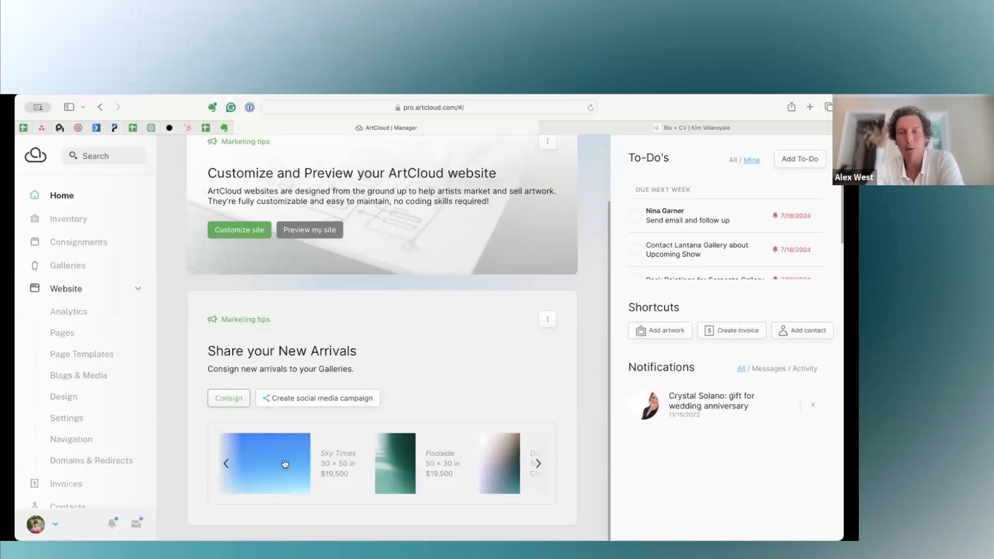
click(346, 400)
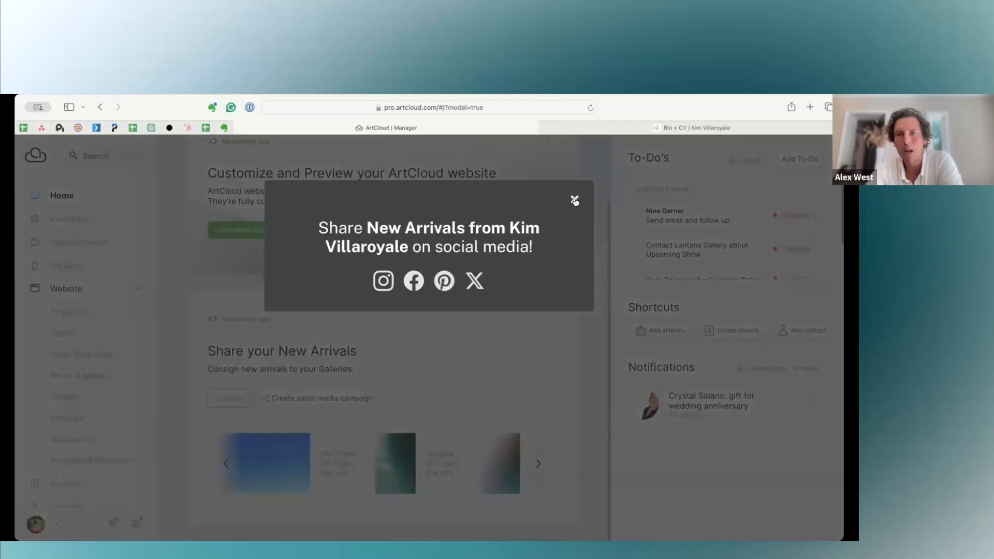
click(574, 200)
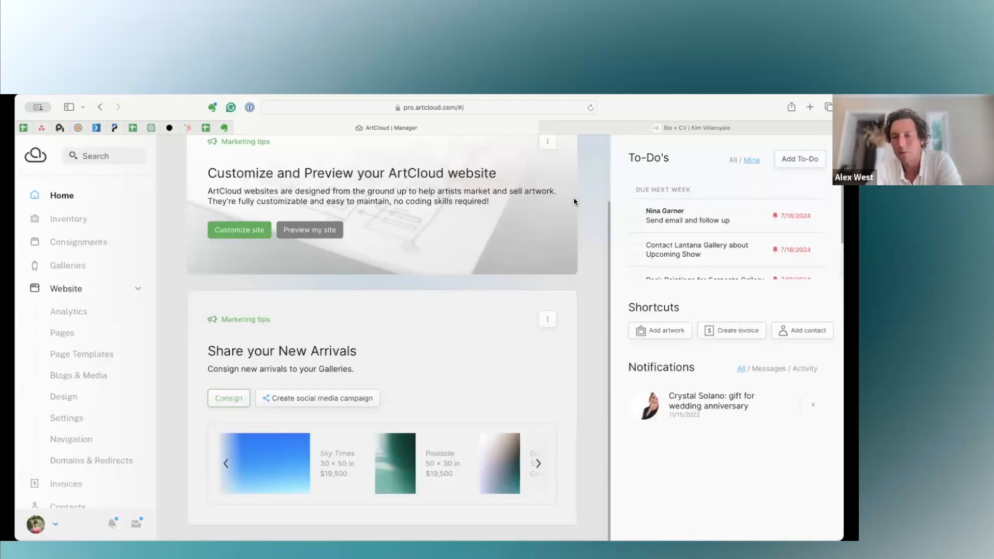